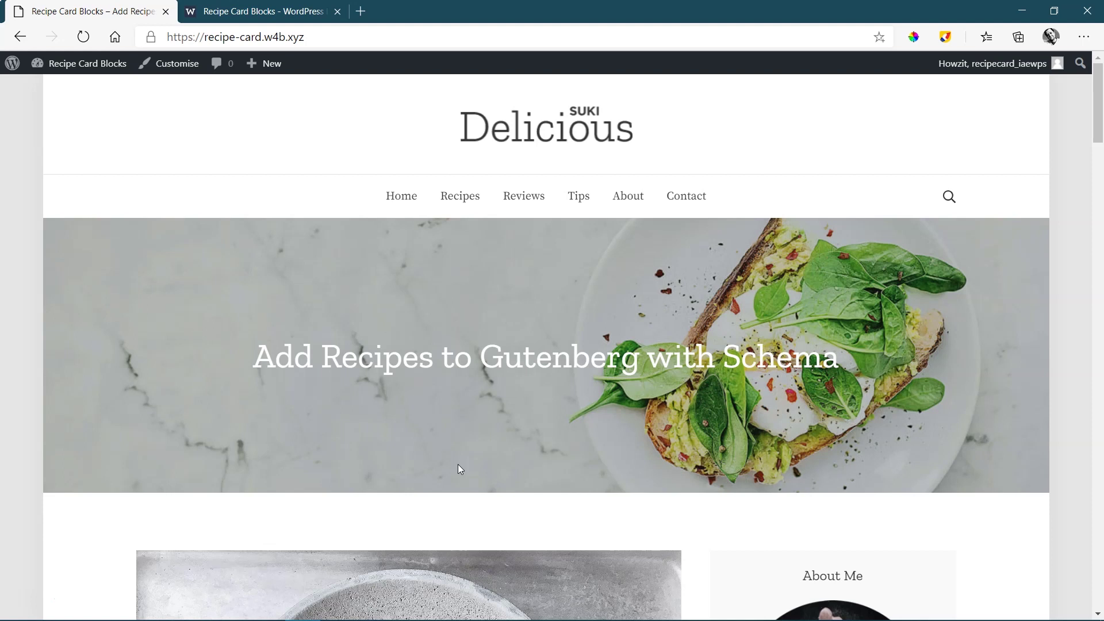
# Switch to the WPZOOM tab showing the Recipe Card Blocks PRO plugin page at €69.
pyautogui.click(291, 12)
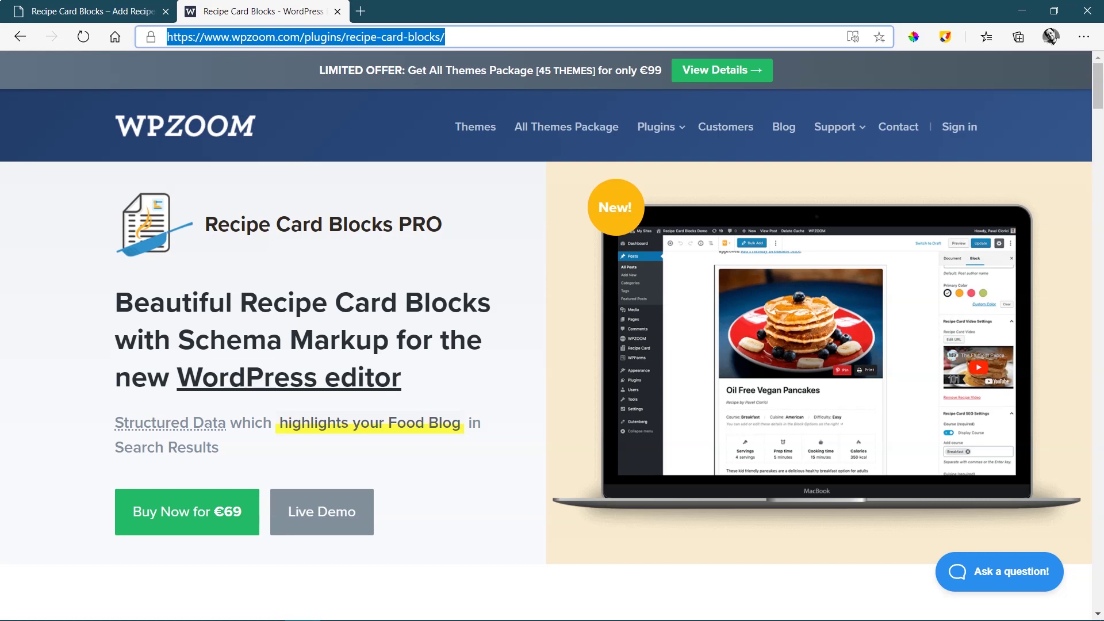
# Search Bing for 'easy bread recipe' in a new Edge tab.
pyautogui.click(360, 11)
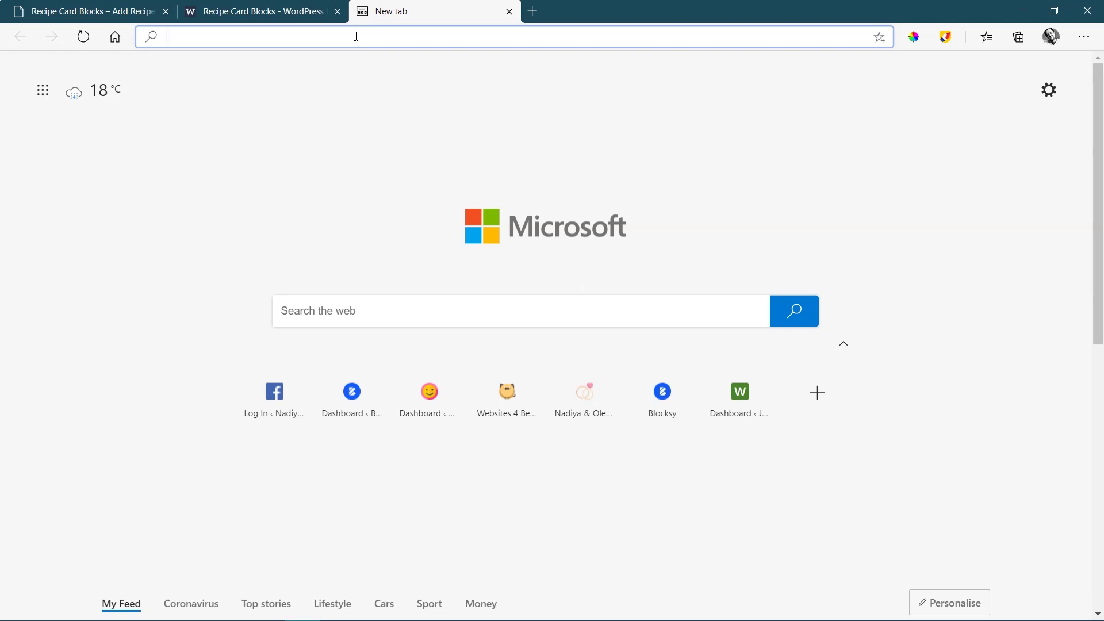
pyautogui.write('easy ')
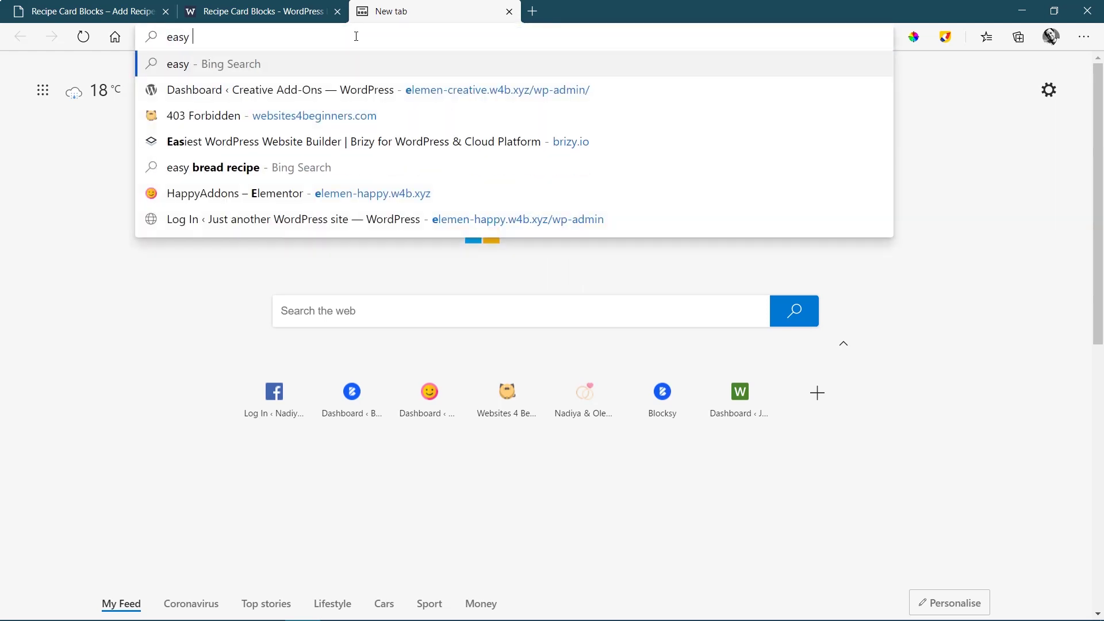
pyautogui.write('bread recipe')
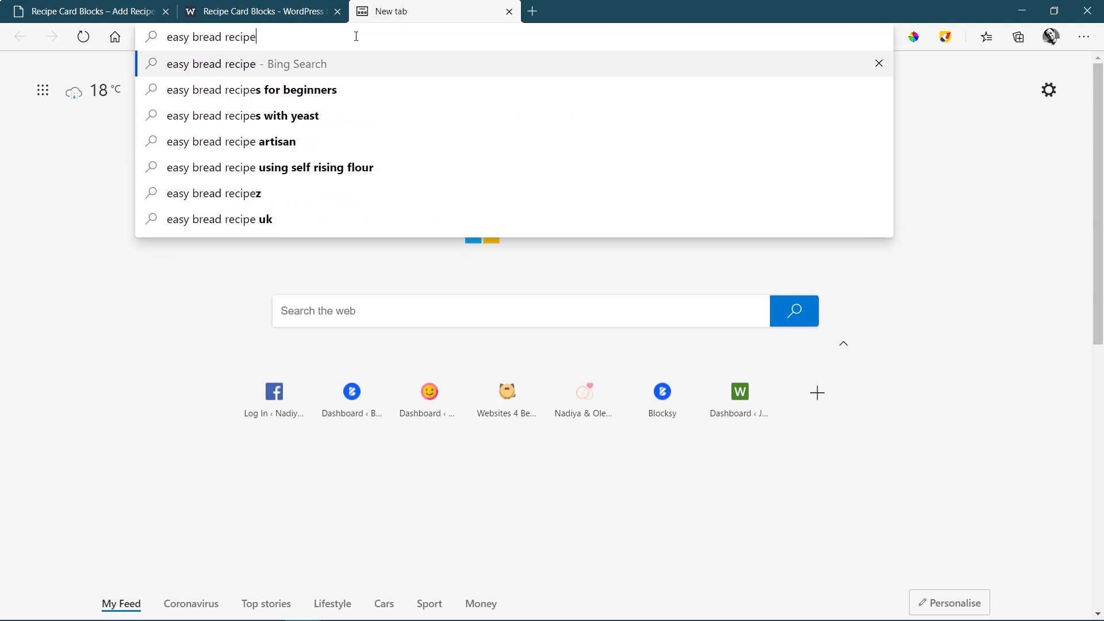
pyautogui.press('Return')
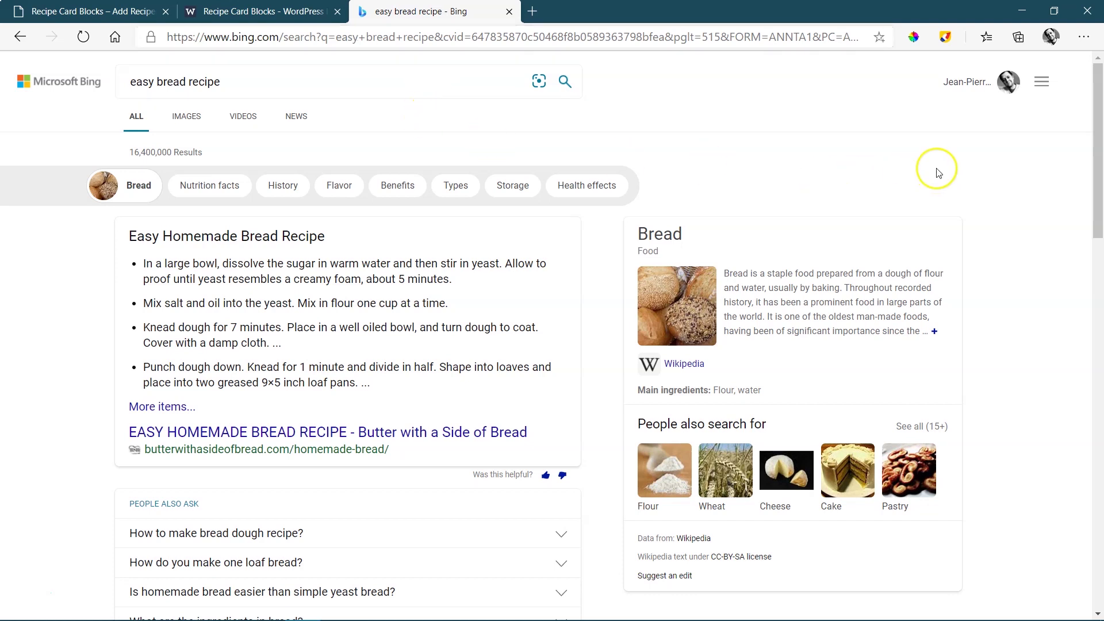
pyautogui.moveTo(1100, 77); pyautogui.dragTo(1094, 222)
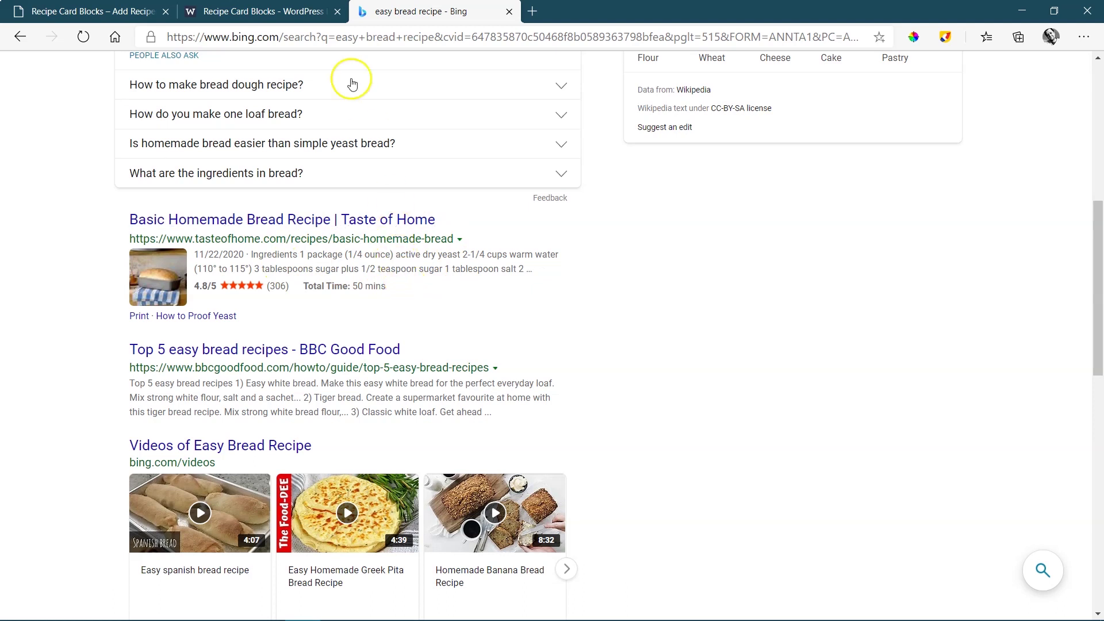
# Scroll through the WPZOOM plugin's features section, then go back to the Delicious home page.
pyautogui.click(309, 11)
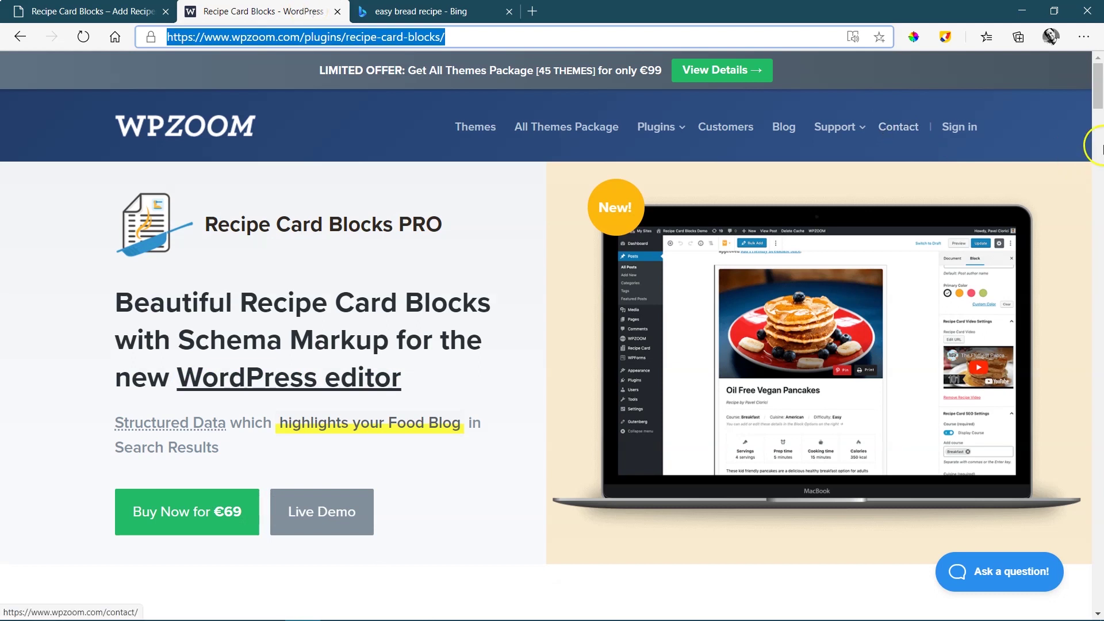
pyautogui.moveTo(1098, 85); pyautogui.dragTo(1102, 133)
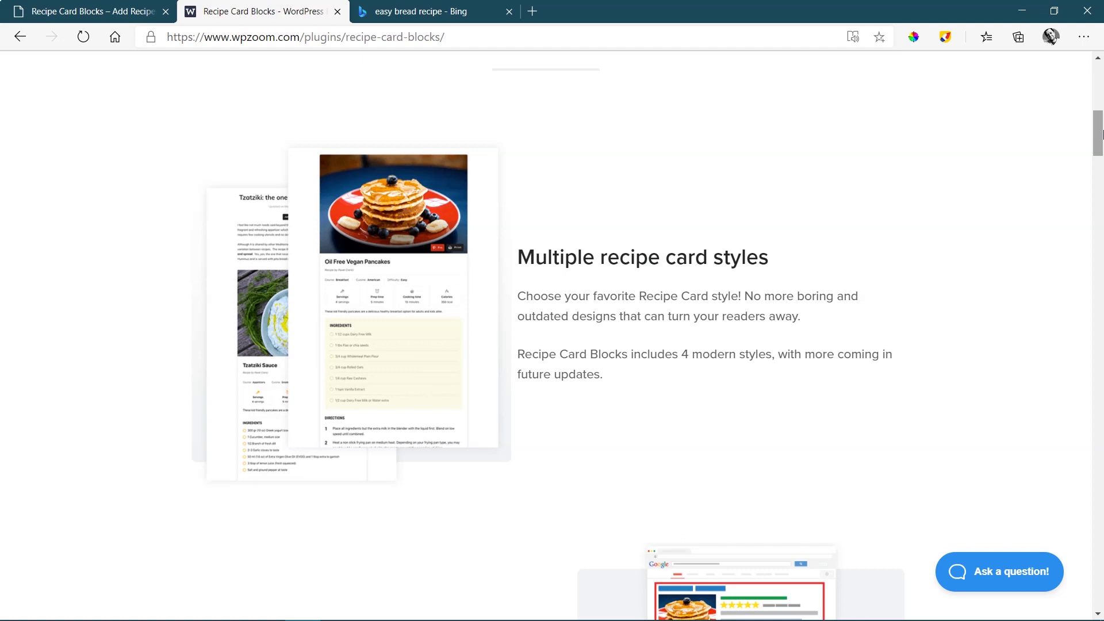
pyautogui.moveTo(1100, 134); pyautogui.dragTo(1100, 212)
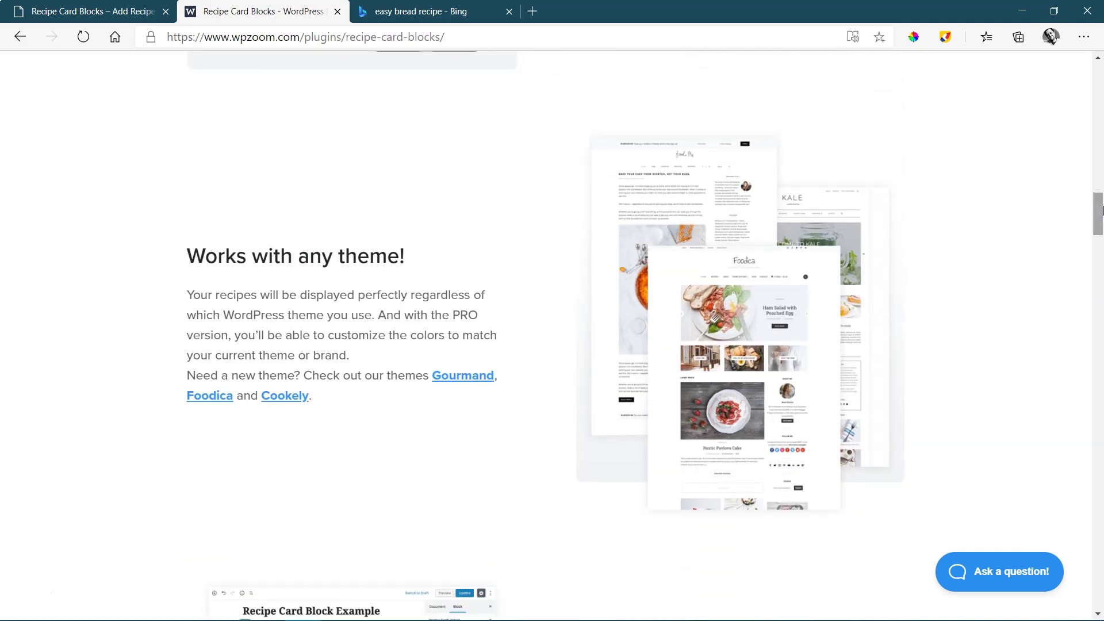
pyautogui.moveTo(1101, 212); pyautogui.dragTo(1099, 260)
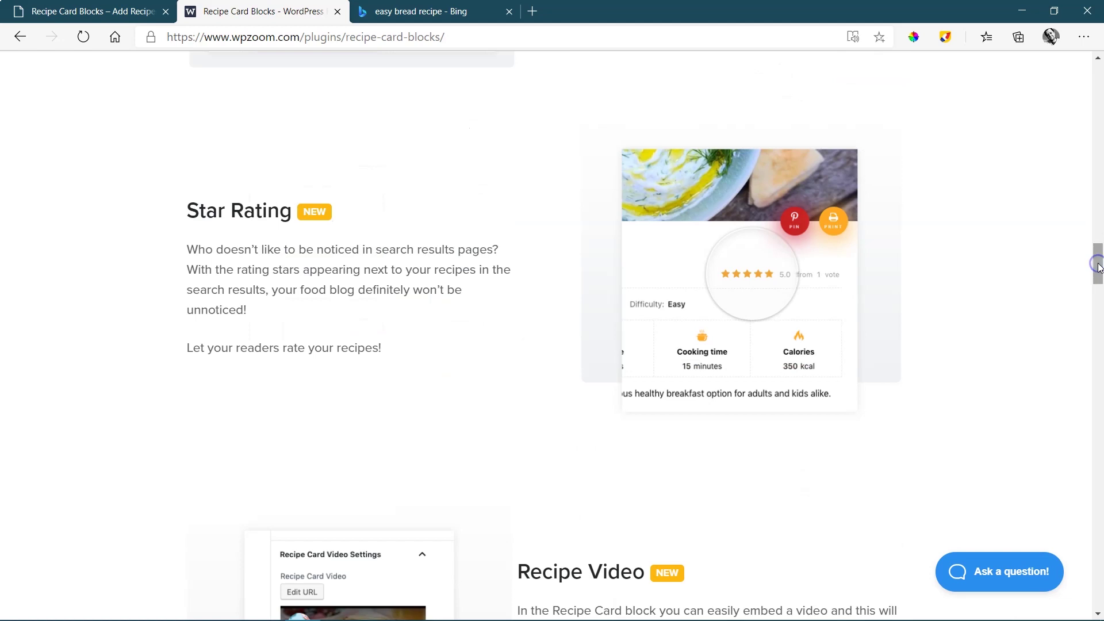
pyautogui.moveTo(1099, 266); pyautogui.dragTo(1100, 311)
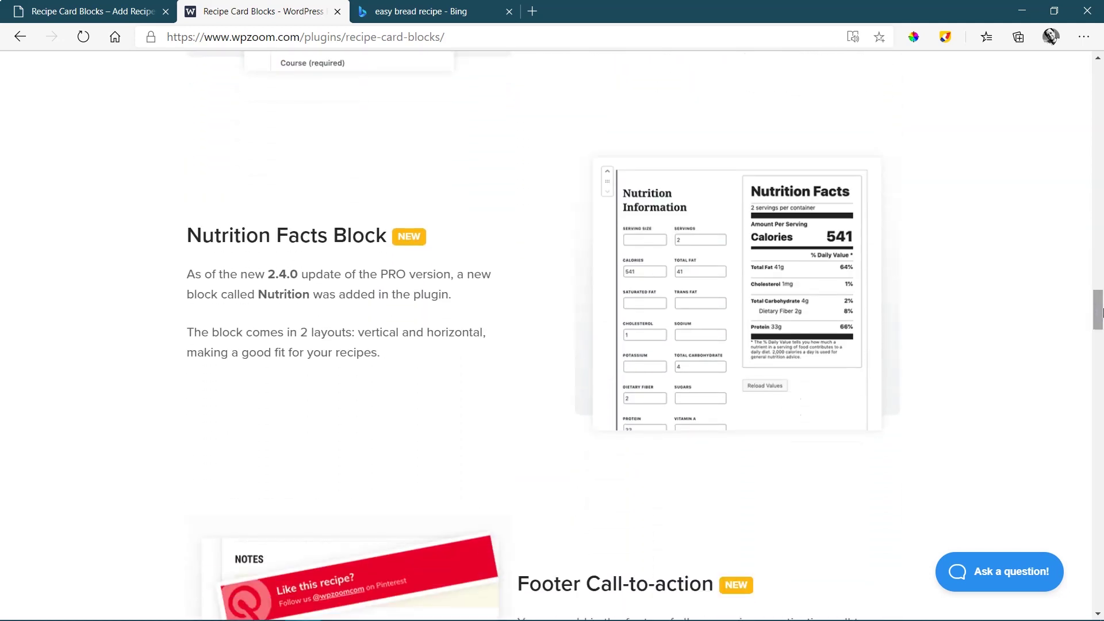
pyautogui.moveTo(1102, 312); pyautogui.dragTo(1099, 402)
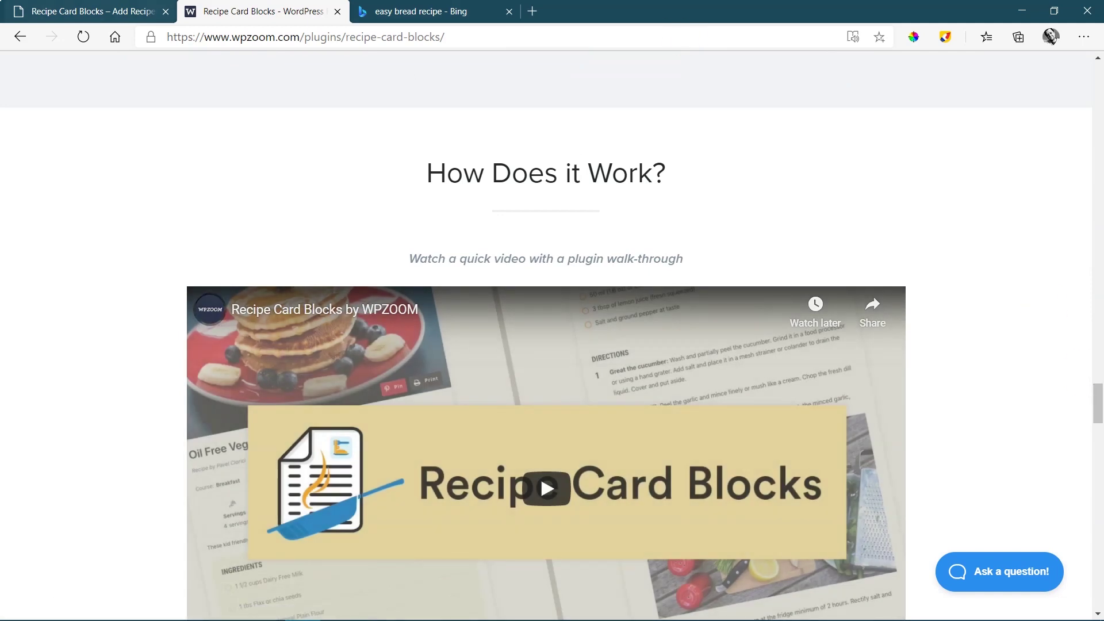
pyautogui.click(121, 7)
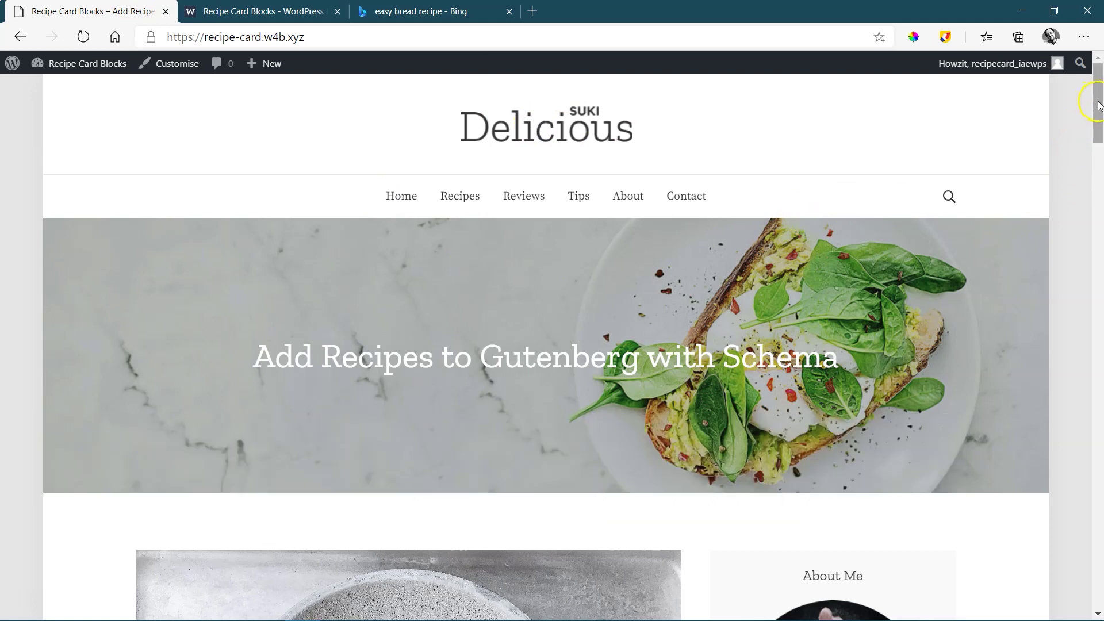
# Open the Recipes category and scroll down to the Baked Bowl Bread post.
pyautogui.click(474, 199)
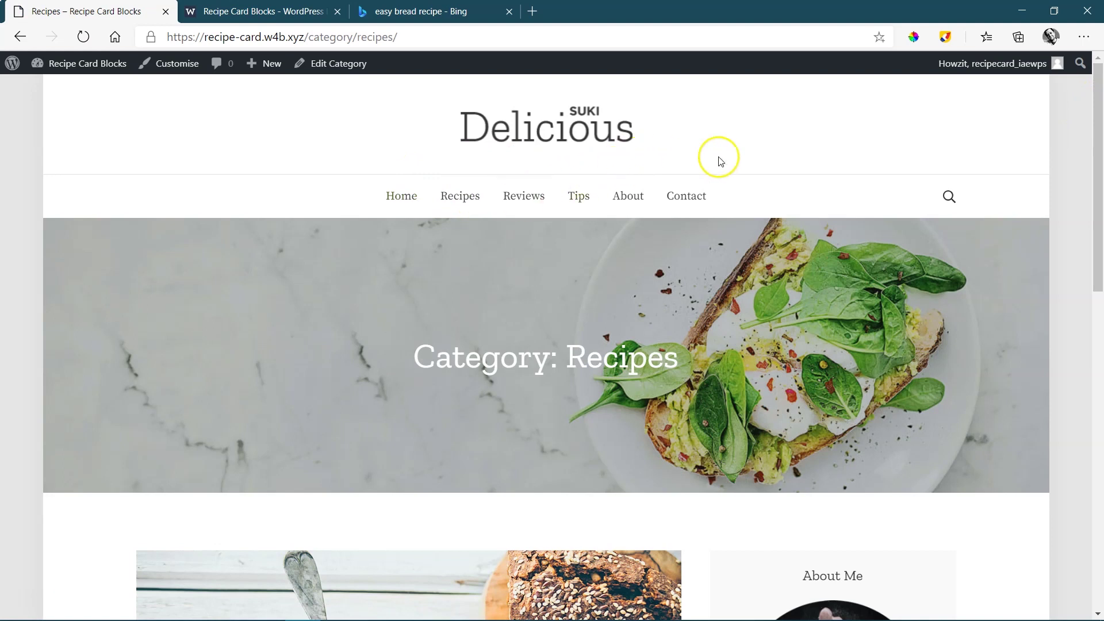
pyautogui.moveTo(1094, 138); pyautogui.dragTo(1099, 440)
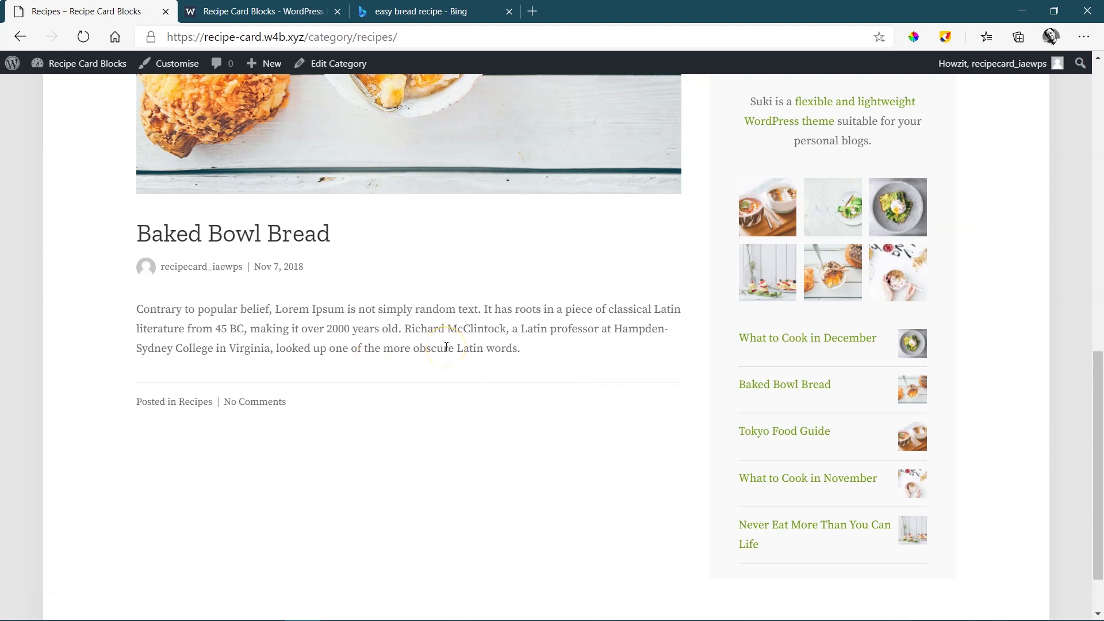
# Search Plugins > Add New for 'recipe card', then install and activate WPZOOM's Recipe Card Blocks.
pyautogui.click(88, 64)
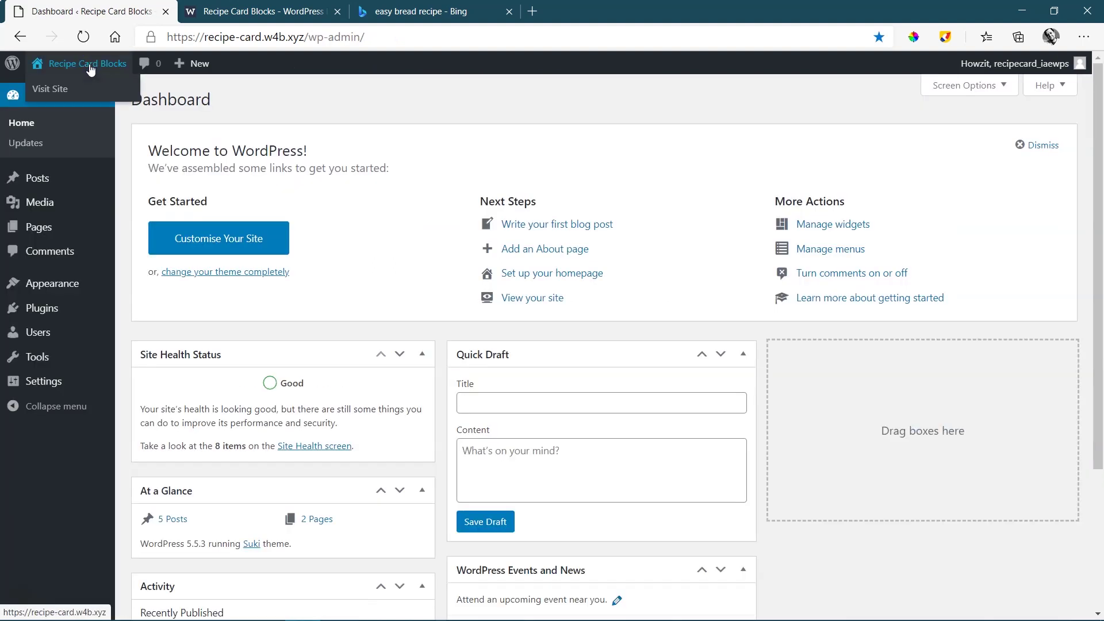
pyautogui.moveTo(69, 301)
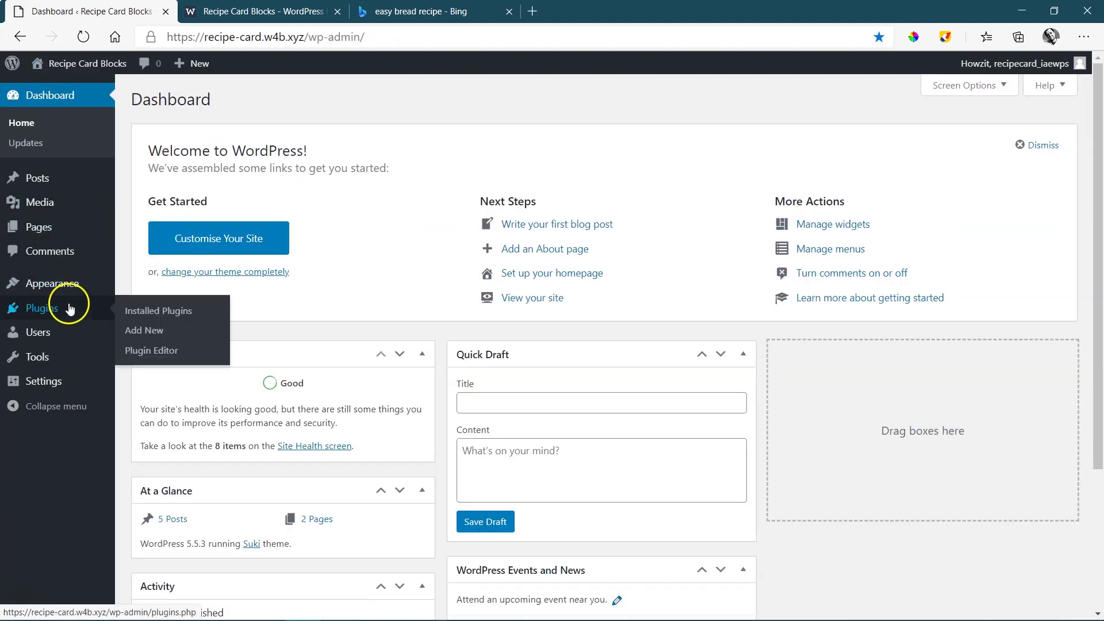
pyautogui.click(142, 333)
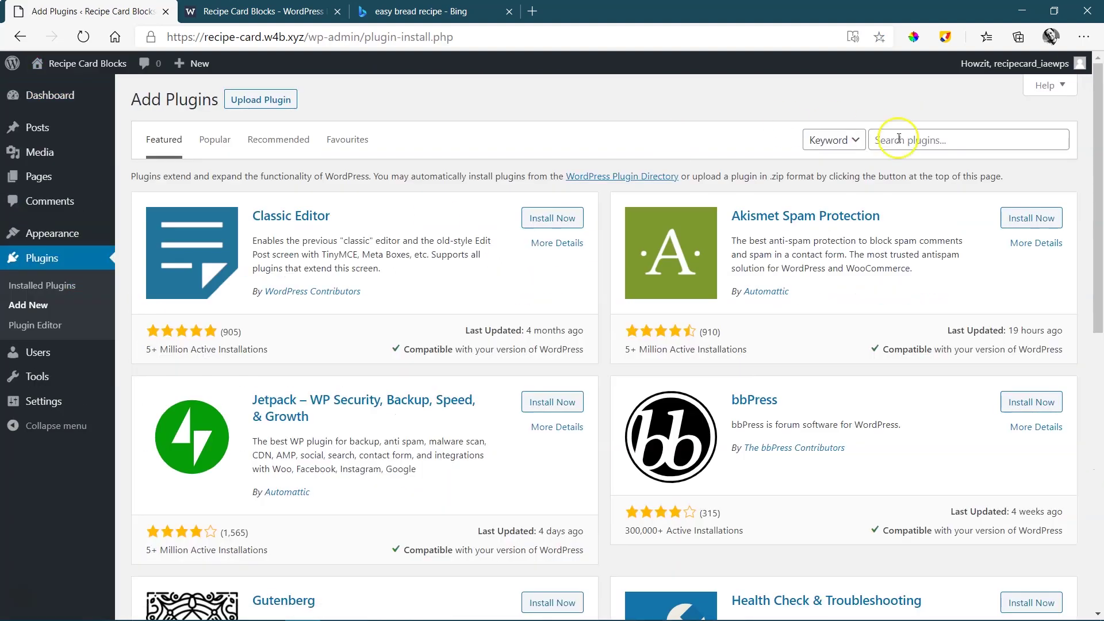
pyautogui.click(964, 144)
pyautogui.write('recip')
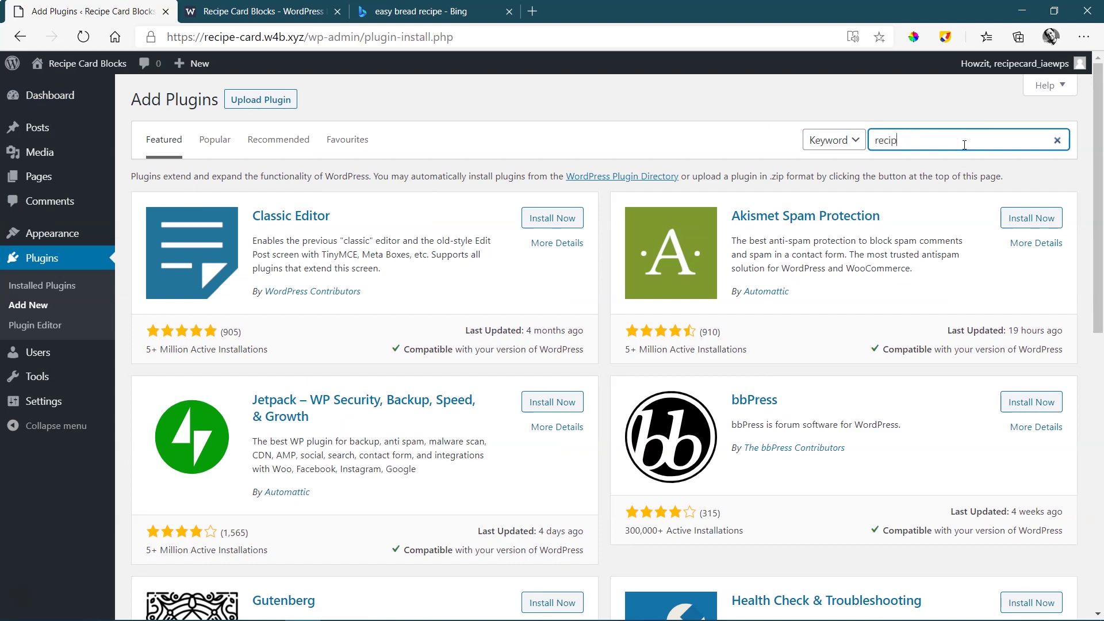
pyautogui.write('e card')
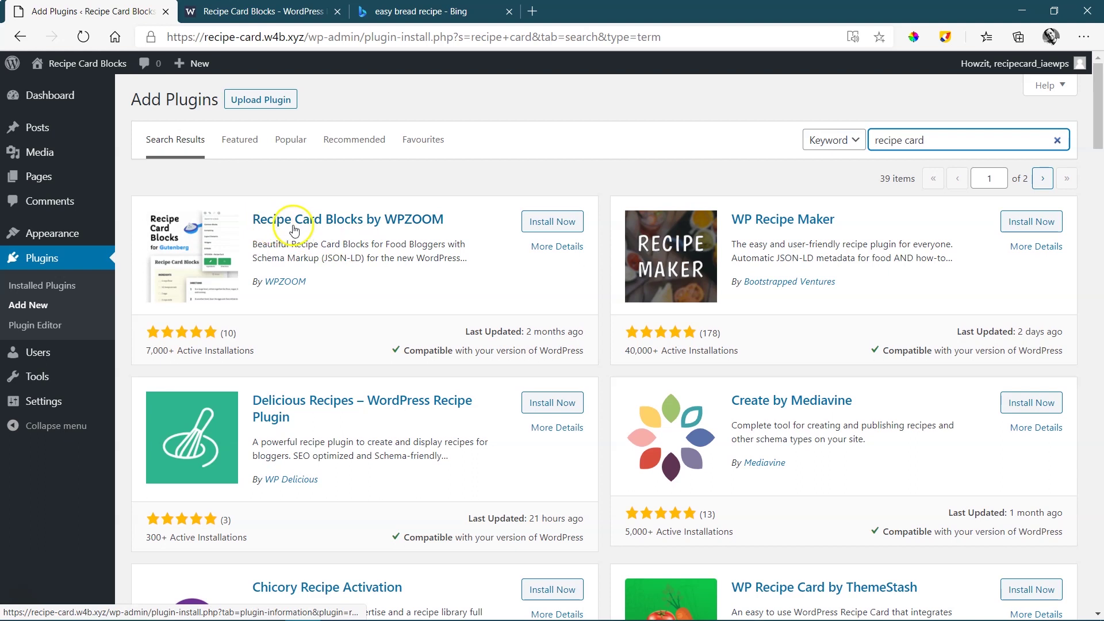
pyautogui.click(553, 223)
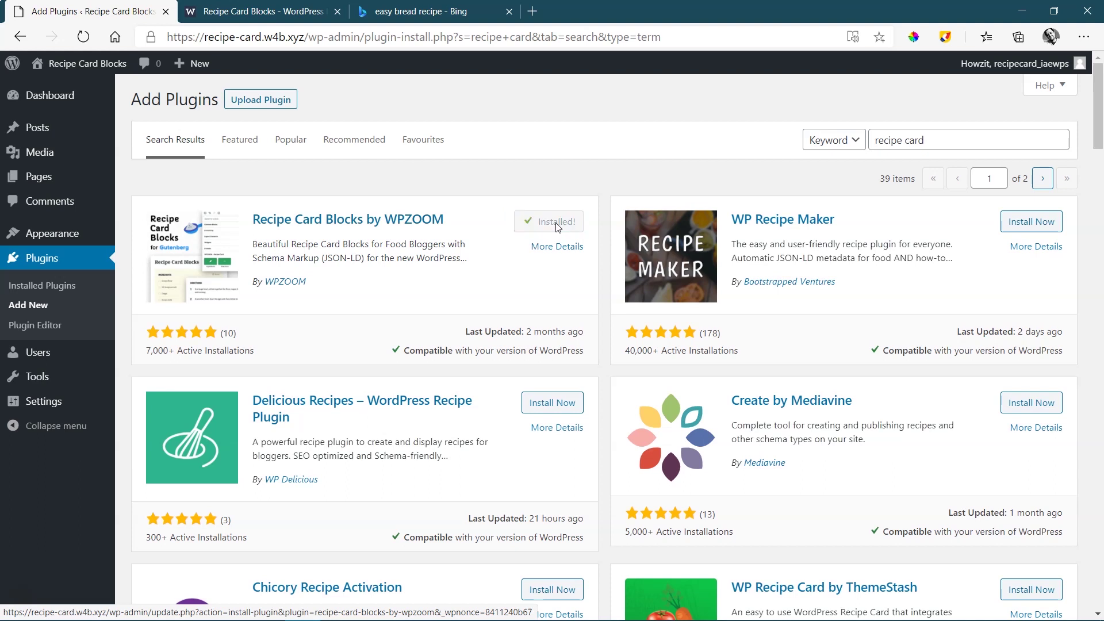
pyautogui.click(557, 226)
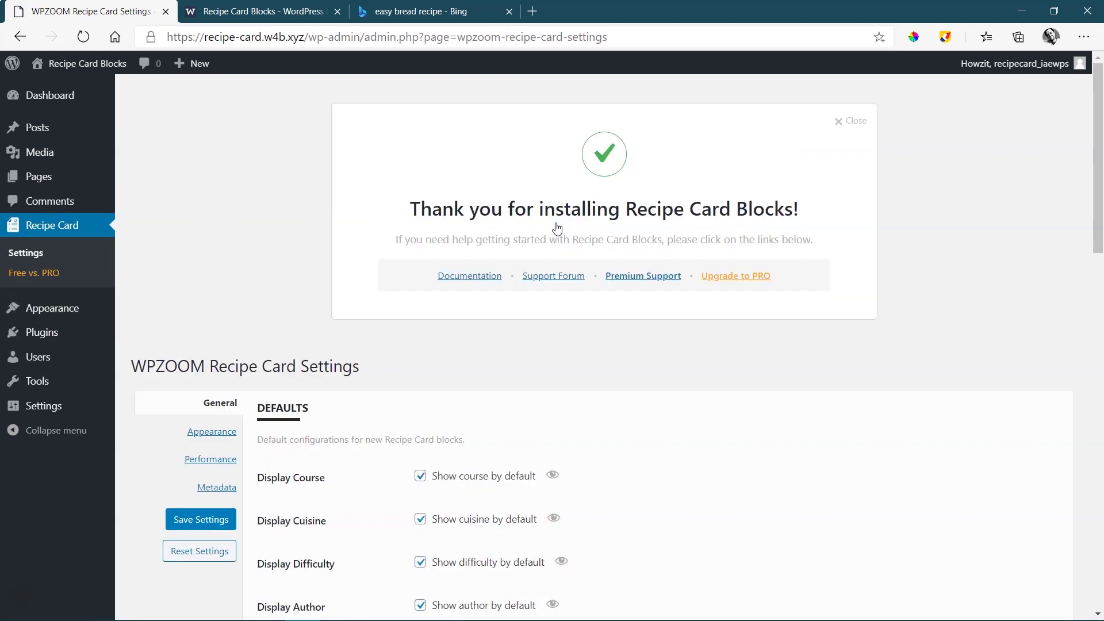
# Scroll the Recipe Card settings, then view the plugin's Free vs. PRO comparison.
pyautogui.scroll(-6, 673, 264)
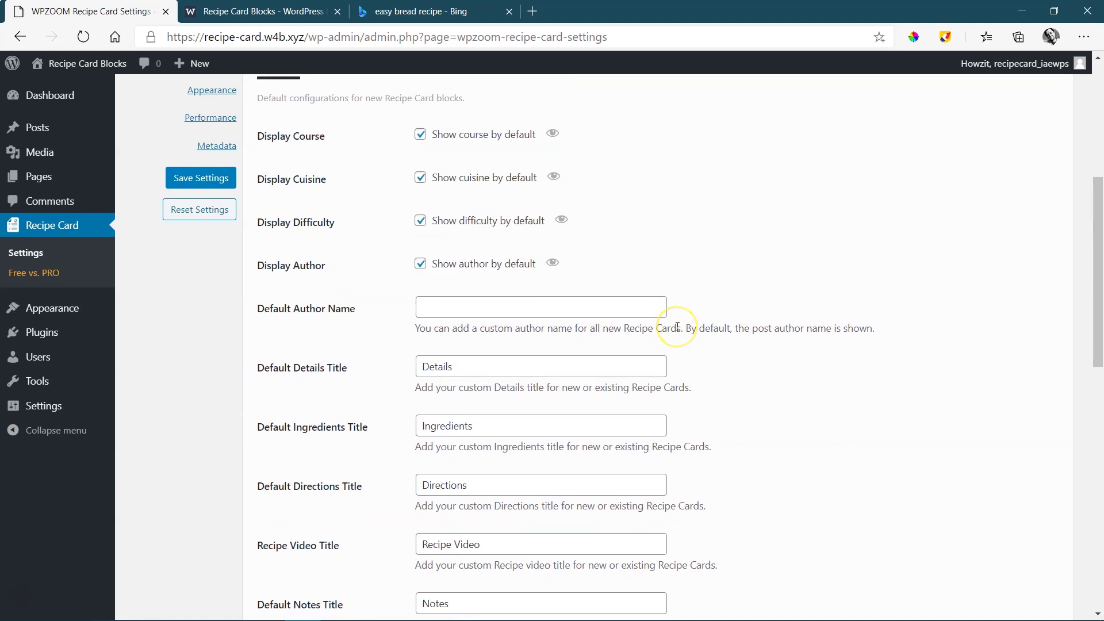
pyautogui.scroll(6, 677, 326)
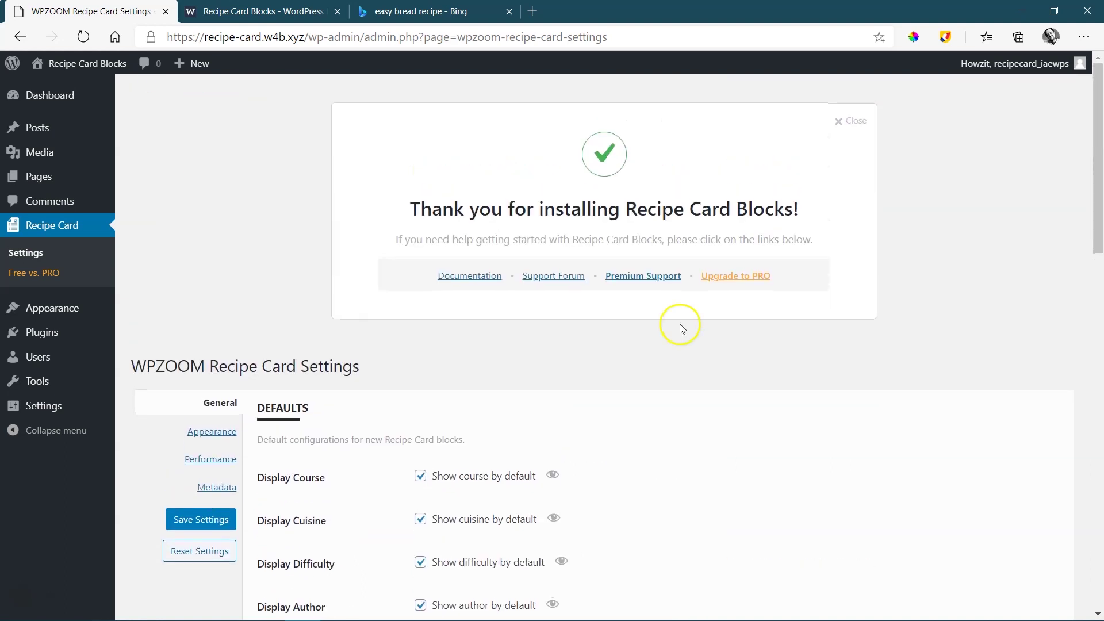
pyautogui.click(40, 280)
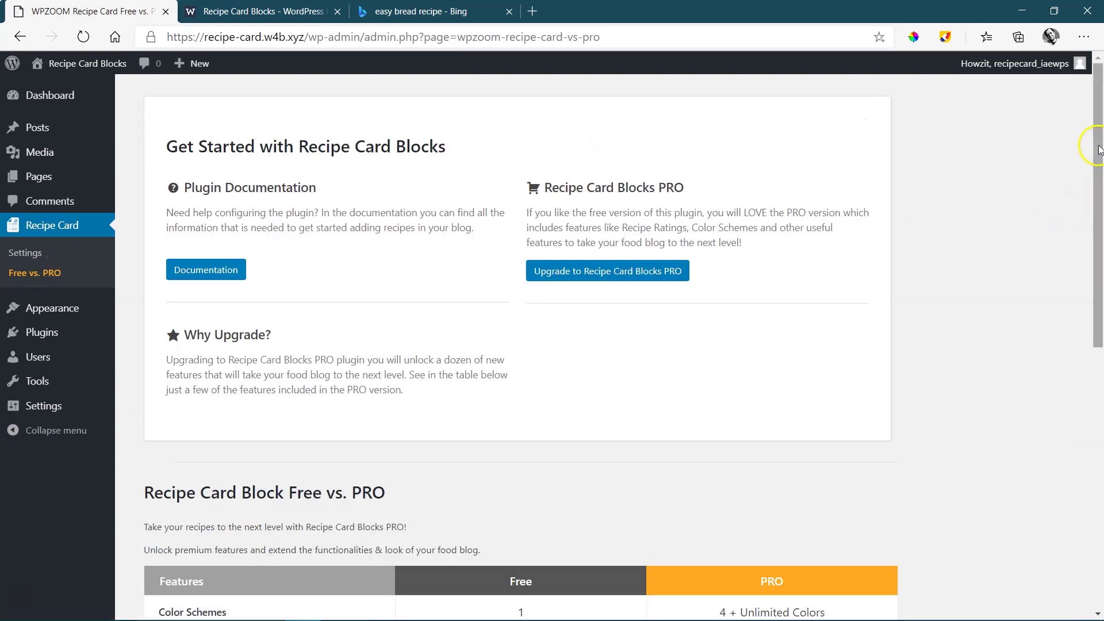
pyautogui.moveTo(1098, 150)
pyautogui.mouseDown()
pyautogui.moveTo(1100, 385)
pyautogui.moveTo(1097, 154)
pyautogui.mouseUp()
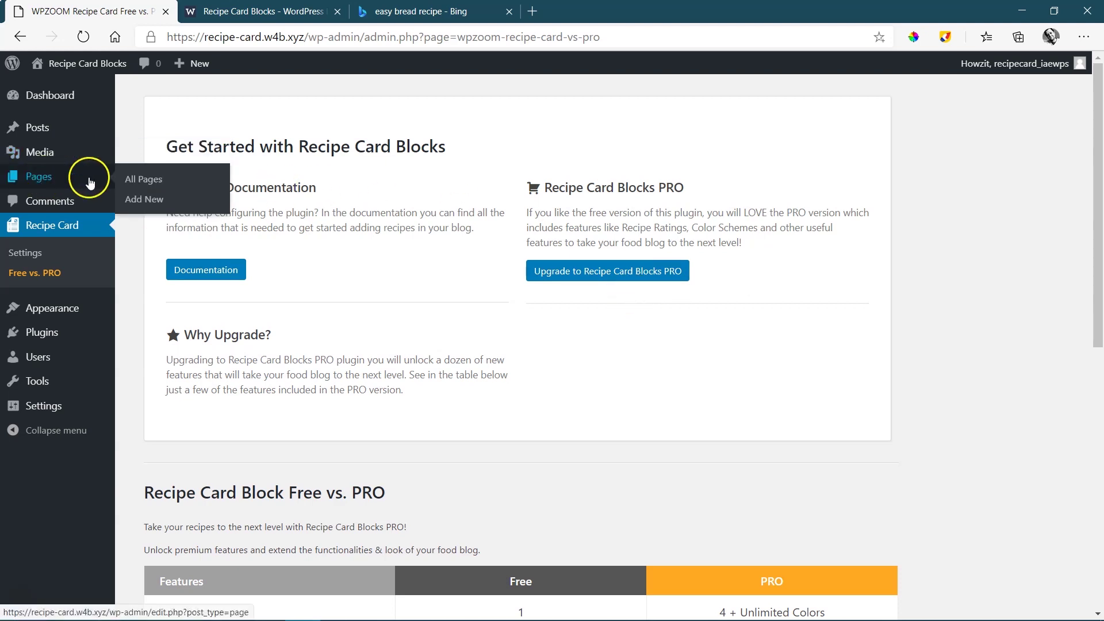
# Edit the Baked Bowl Bread post from the Posts list.
pyautogui.click(41, 127)
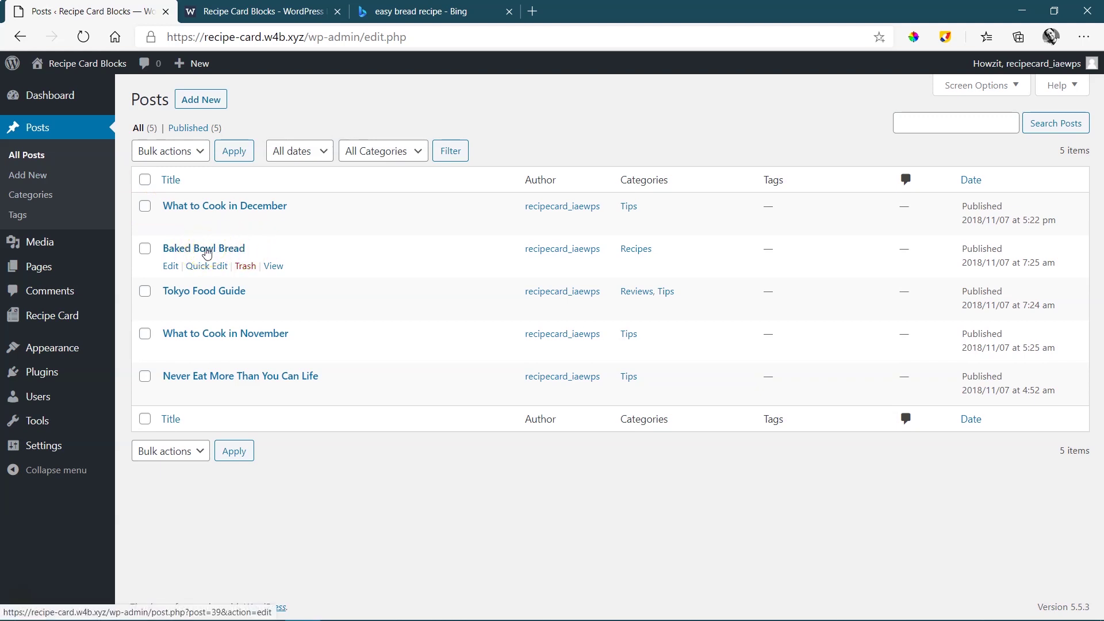
pyautogui.click(207, 252)
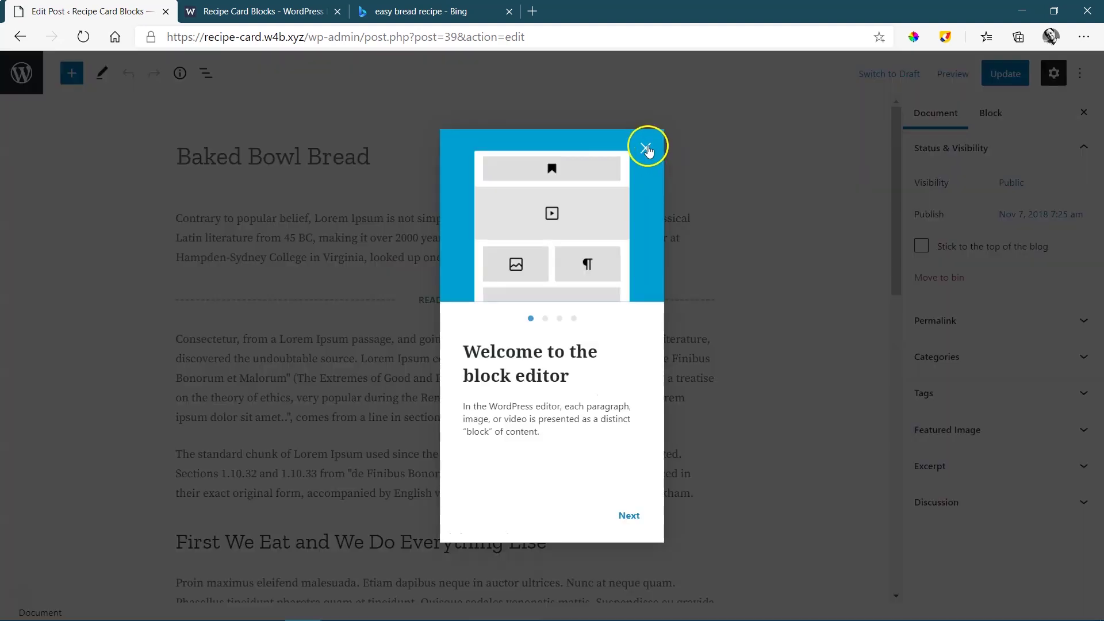
# Close the welcome guide and select the Read More block below the first paragraph.
pyautogui.click(647, 147)
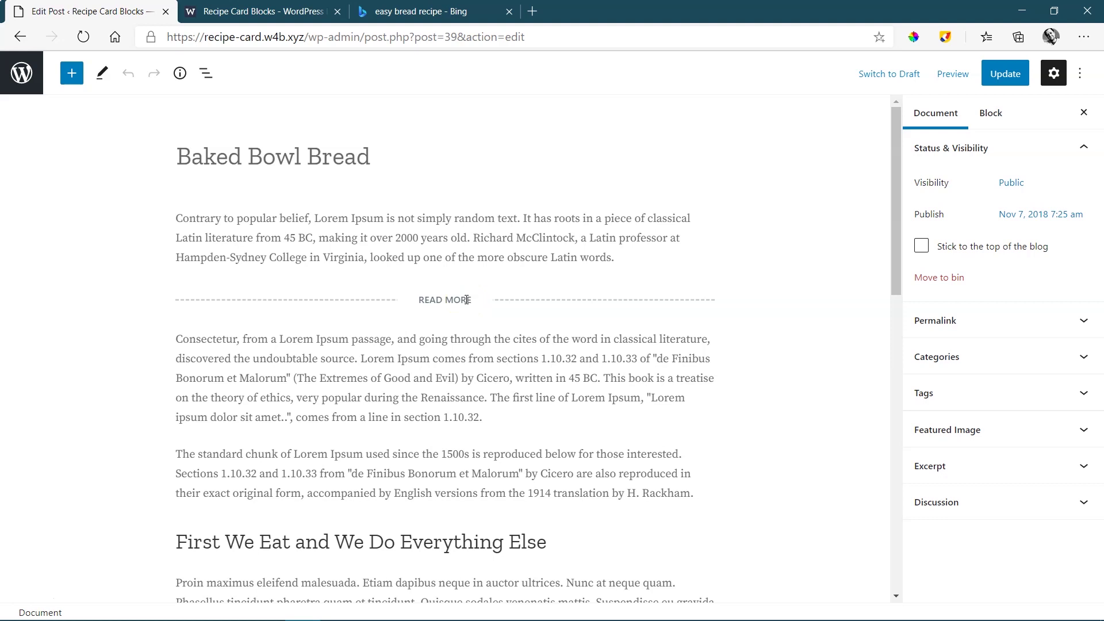
pyautogui.click(466, 300)
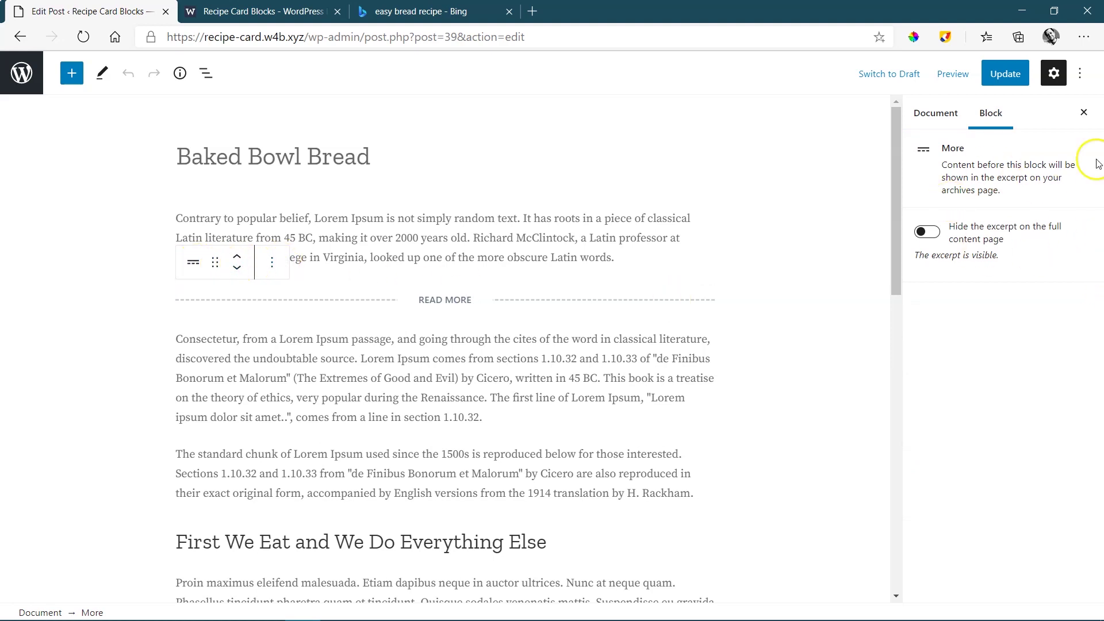
# Delete the Read More block using Remove block in its options menu.
pyautogui.click(274, 265)
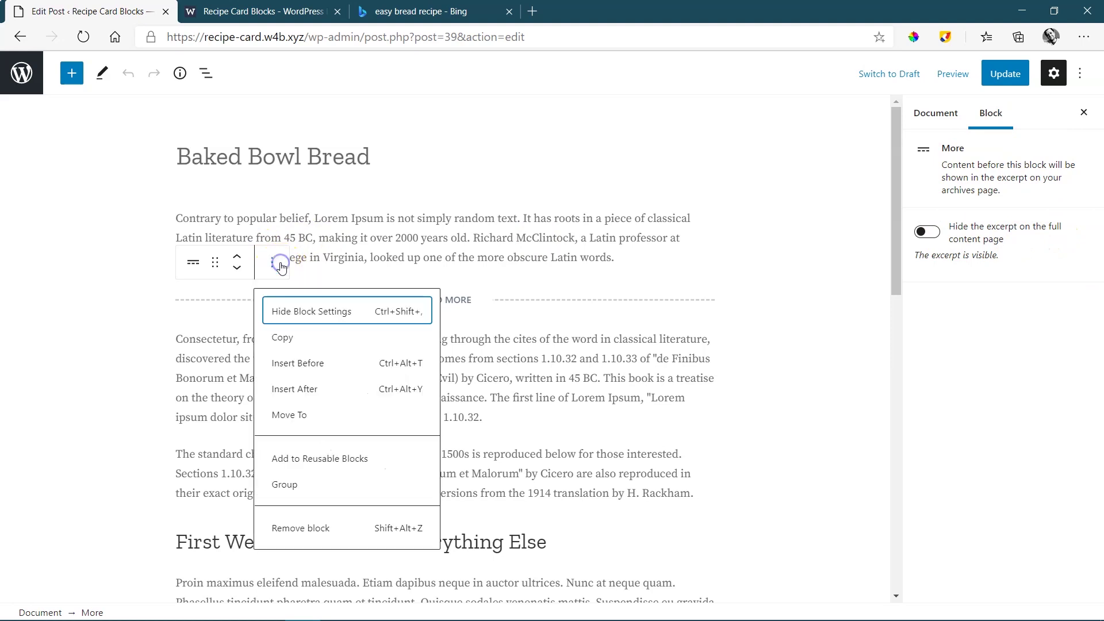
pyautogui.click(301, 535)
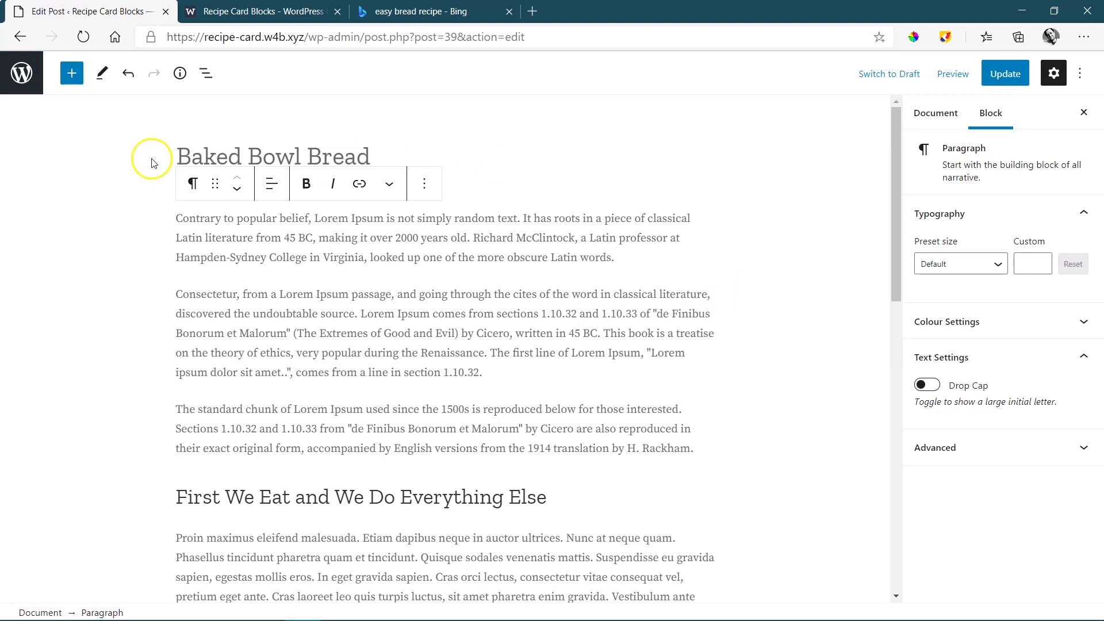
# Insert a Recipe Card Block (Schema.org) from the WPZOOM - Recipe Card block group.
pyautogui.click(73, 77)
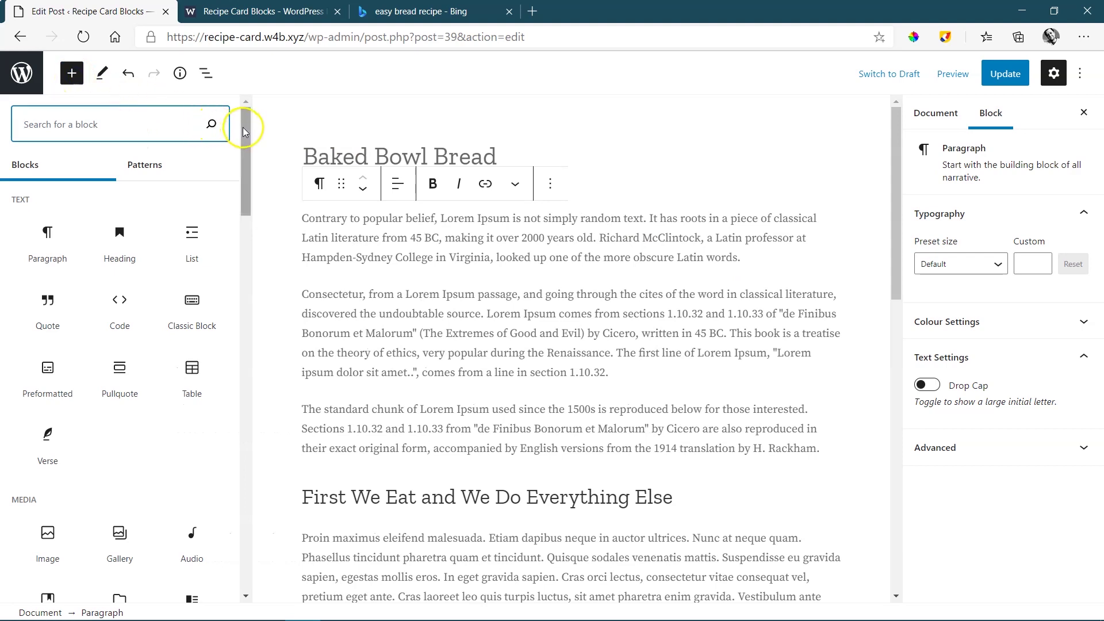
pyautogui.moveTo(246, 137); pyautogui.dragTo(247, 510)
pyautogui.moveTo(33, 511)
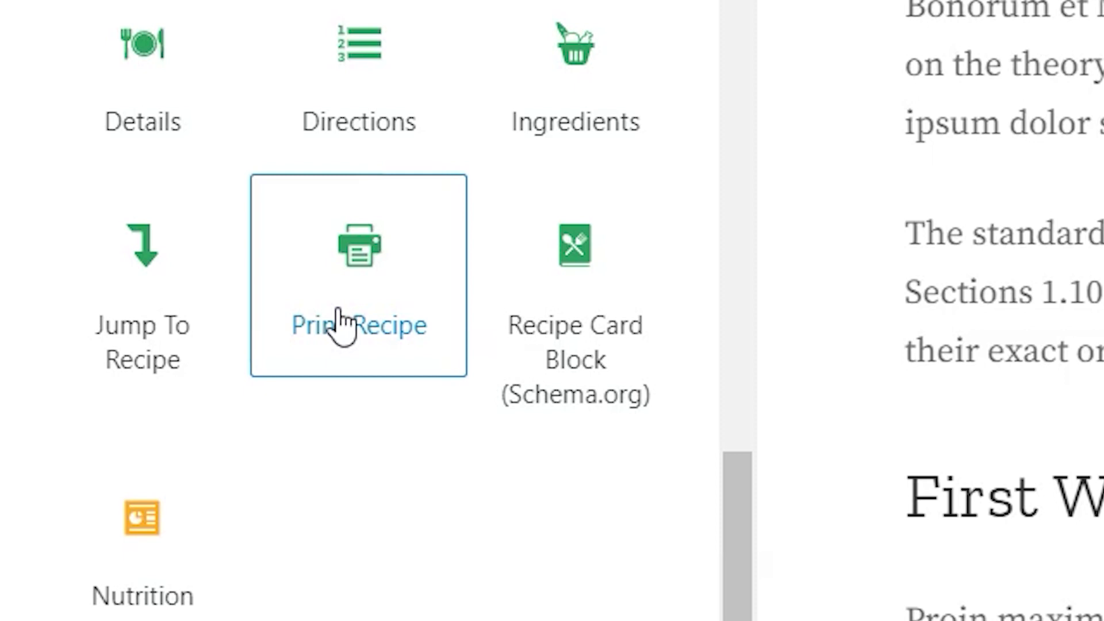
pyautogui.click(527, 322)
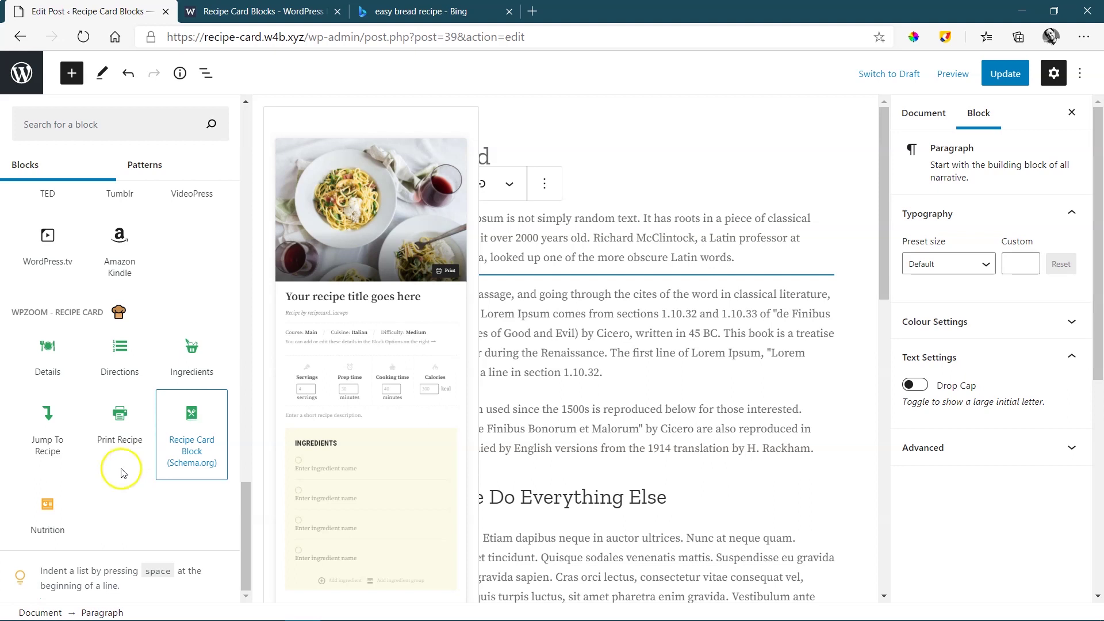
# Insert the Recipe Card block with the bread photo, update the post and open Preview options.
pyautogui.click(196, 422)
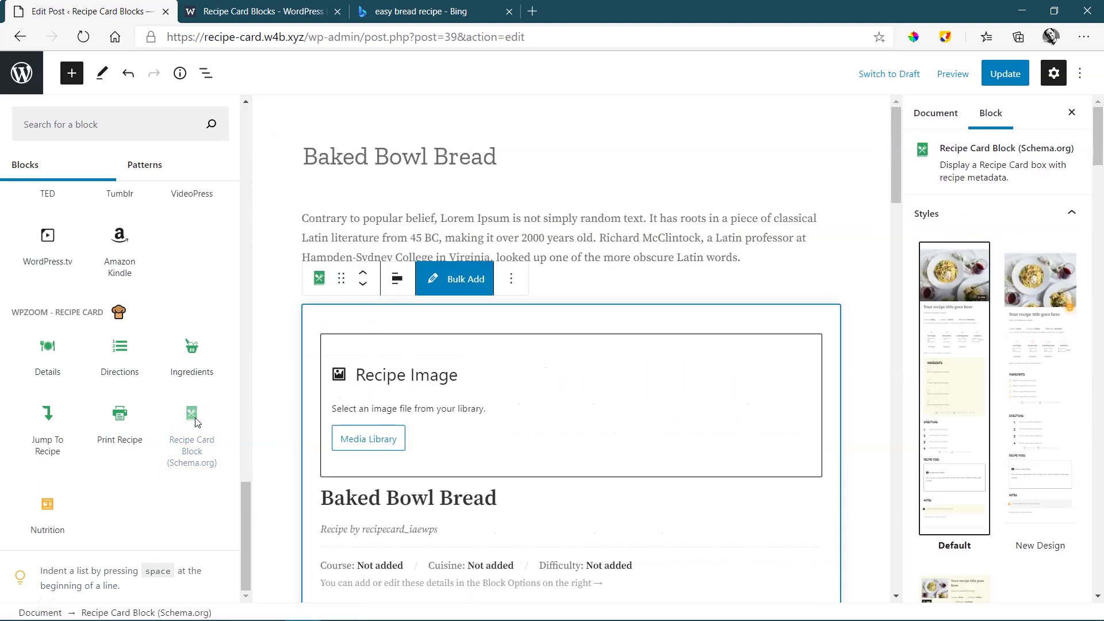
pyautogui.click(727, 299)
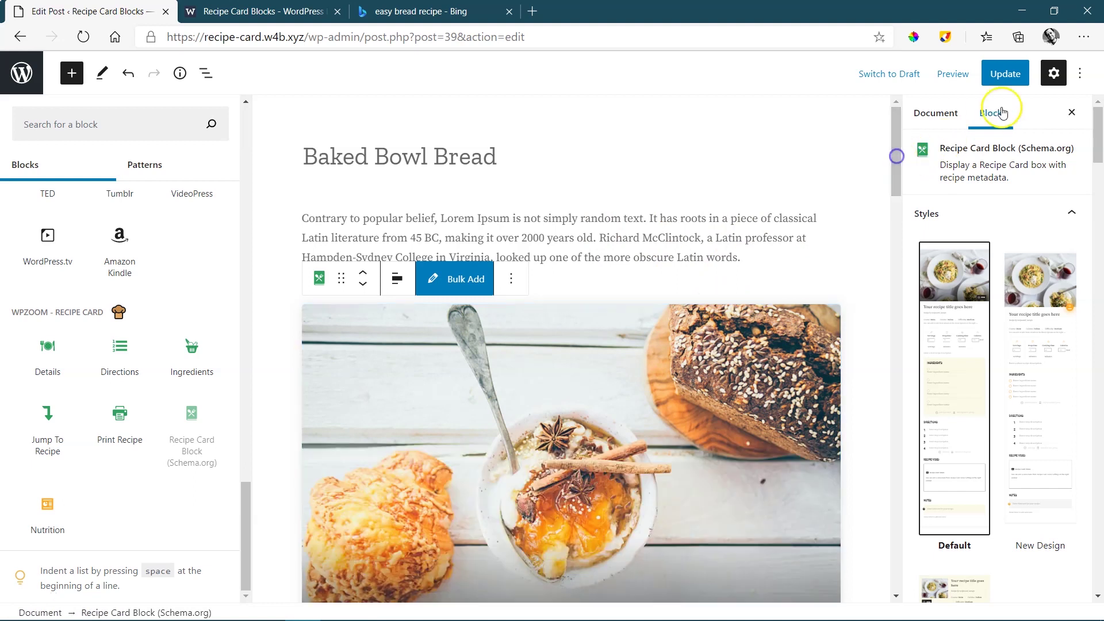
pyautogui.click(1005, 76)
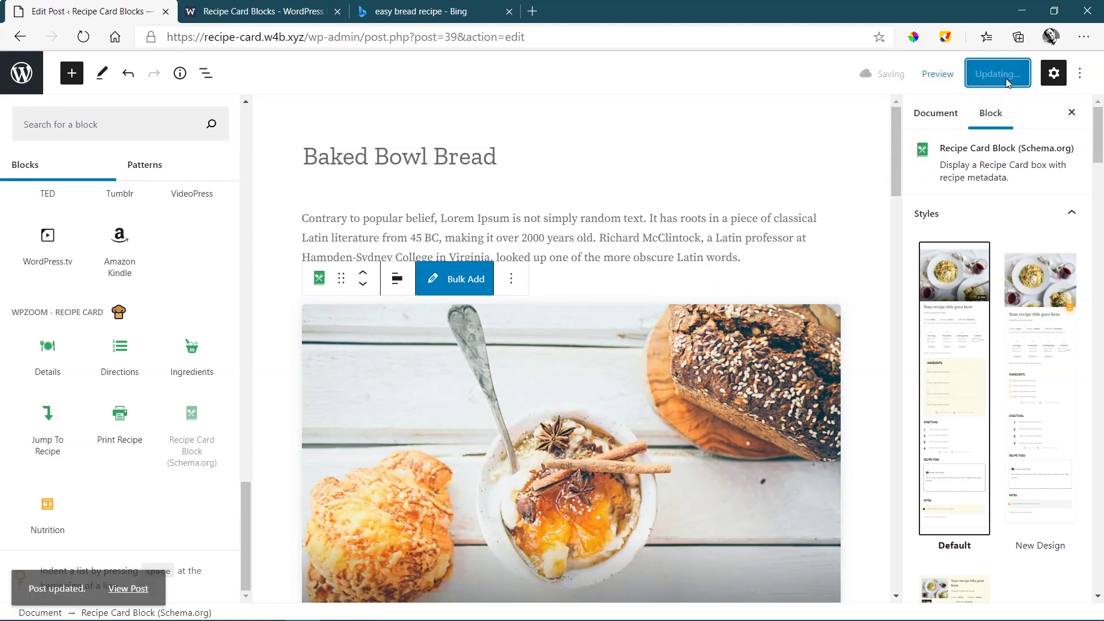
pyautogui.click(937, 74)
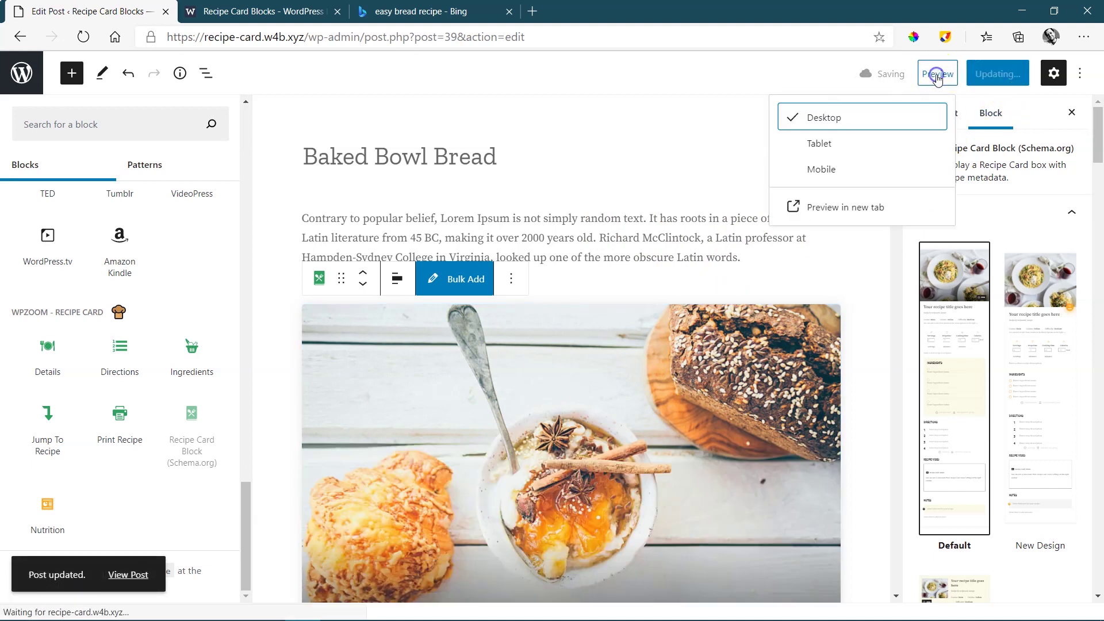
# Preview the post in a new tab and scroll to the card: 4 servings, 30/40 minutes, 300 kcal.
pyautogui.click(871, 207)
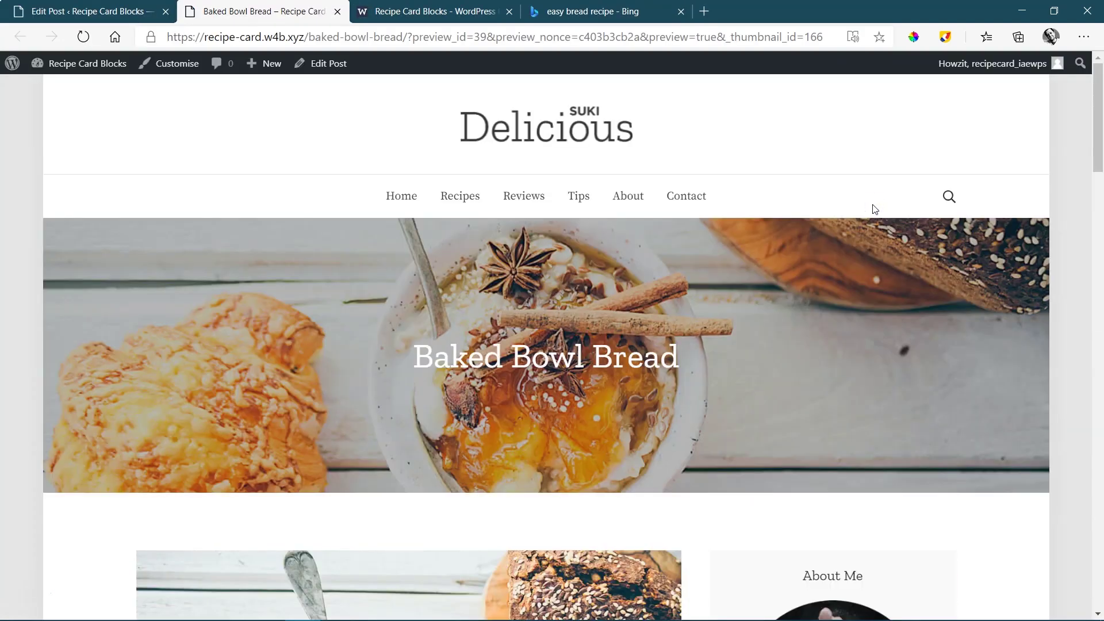
pyautogui.moveTo(1096, 109); pyautogui.dragTo(1099, 281)
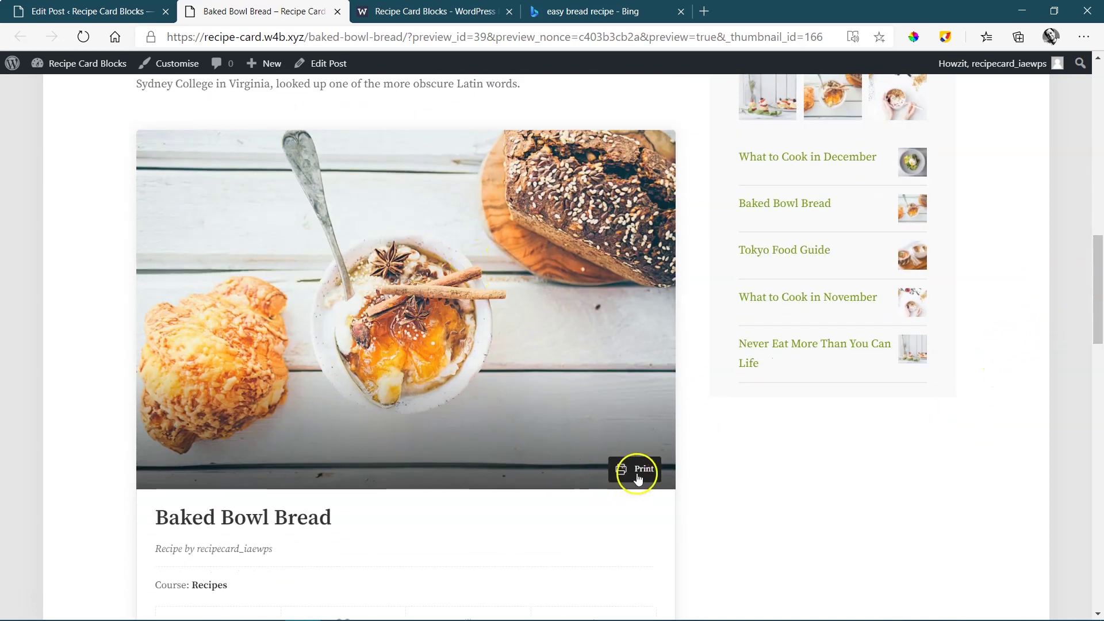
pyautogui.moveTo(1100, 311); pyautogui.dragTo(1099, 360)
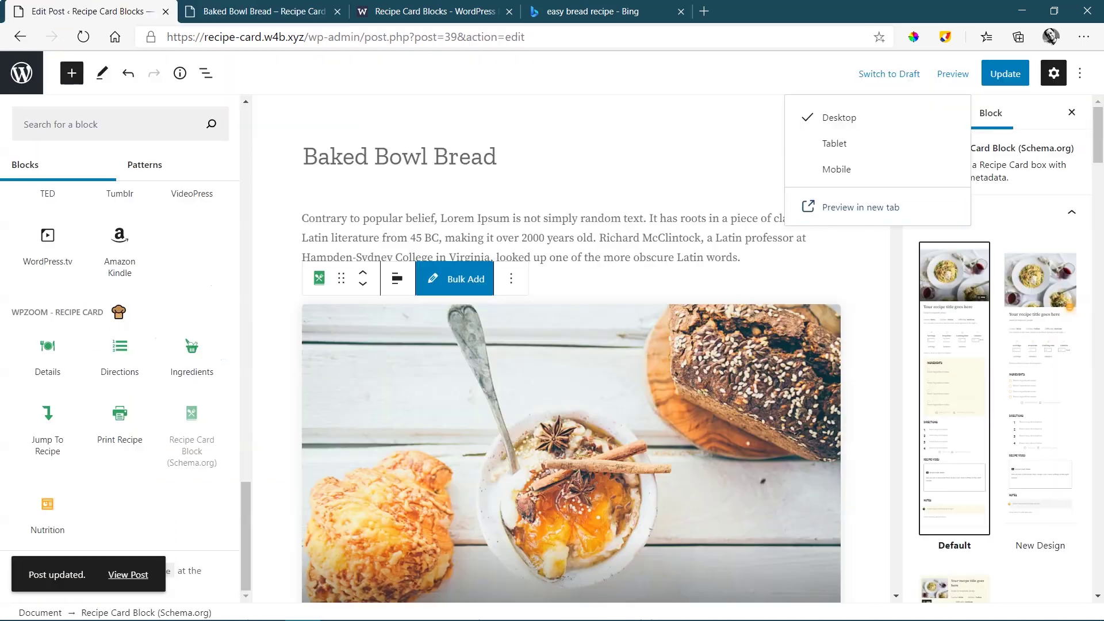
# Return to the post editor and close the Preview options.
pyautogui.click(60, 8)
pyautogui.click(1034, 165)
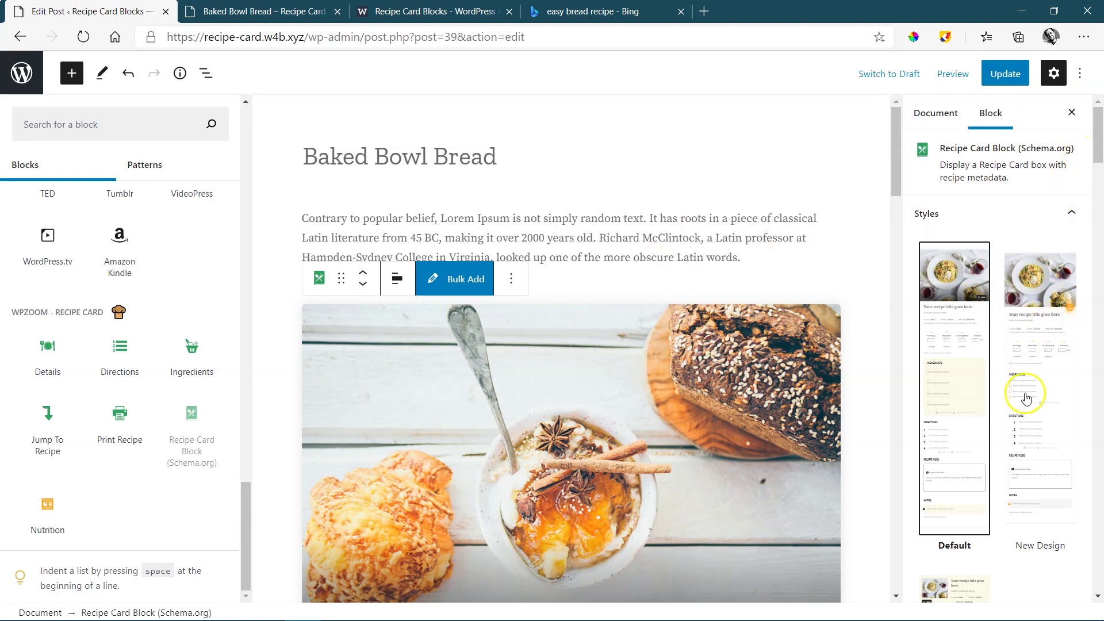
pyautogui.scroll(-3, 1015, 452)
pyautogui.scroll(-5, 1014, 440)
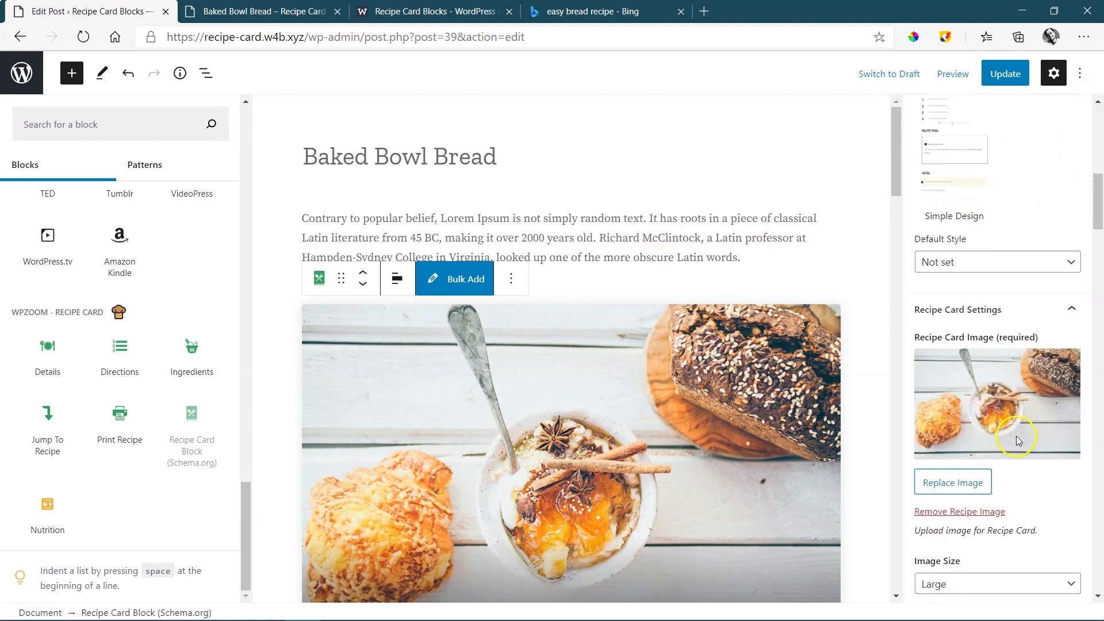
pyautogui.scroll(8, 1018, 436)
# Try the New Design and Simple Design card styles, then restore the Default style.
pyautogui.click(936, 380)
pyautogui.click(1024, 319)
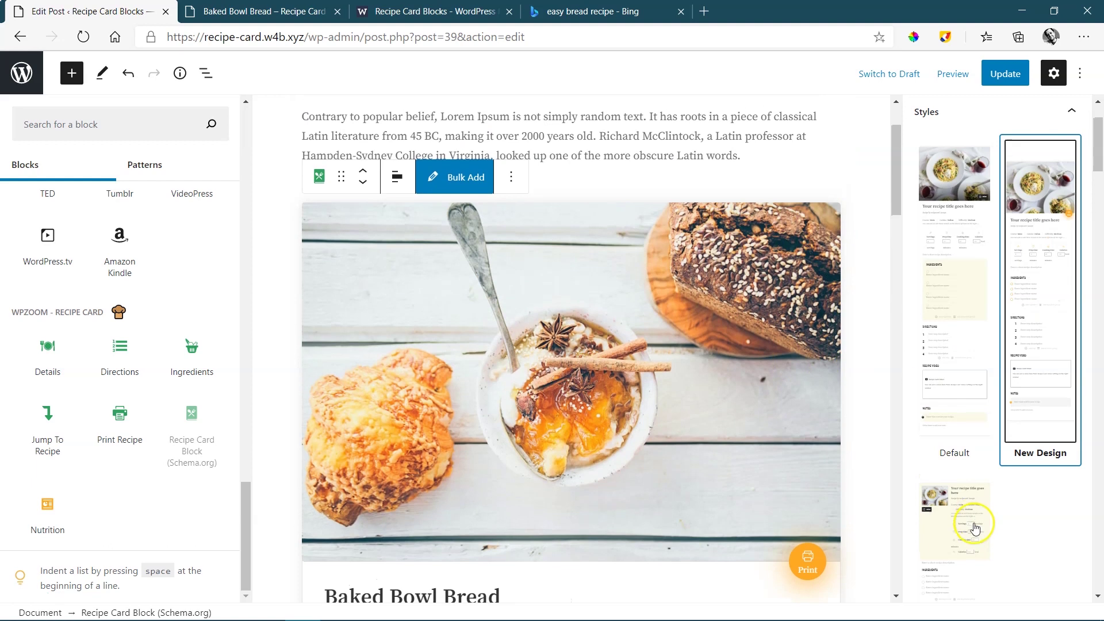
pyautogui.click(976, 527)
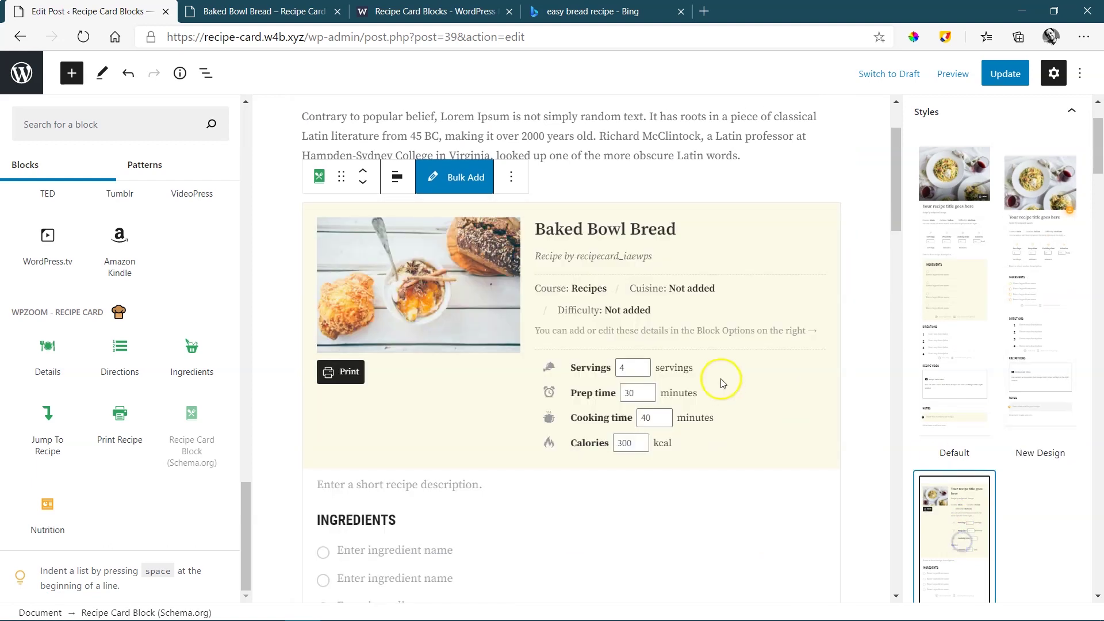
pyautogui.scroll(-6, 1030, 490)
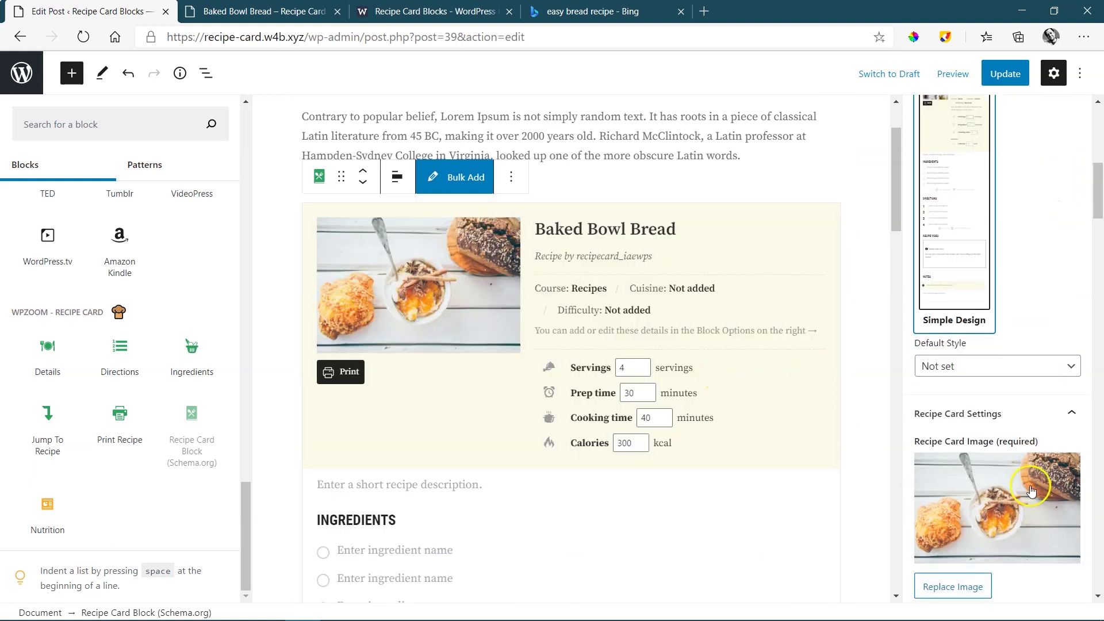
pyautogui.scroll(8, 1030, 485)
pyautogui.scroll(-8, 767, 443)
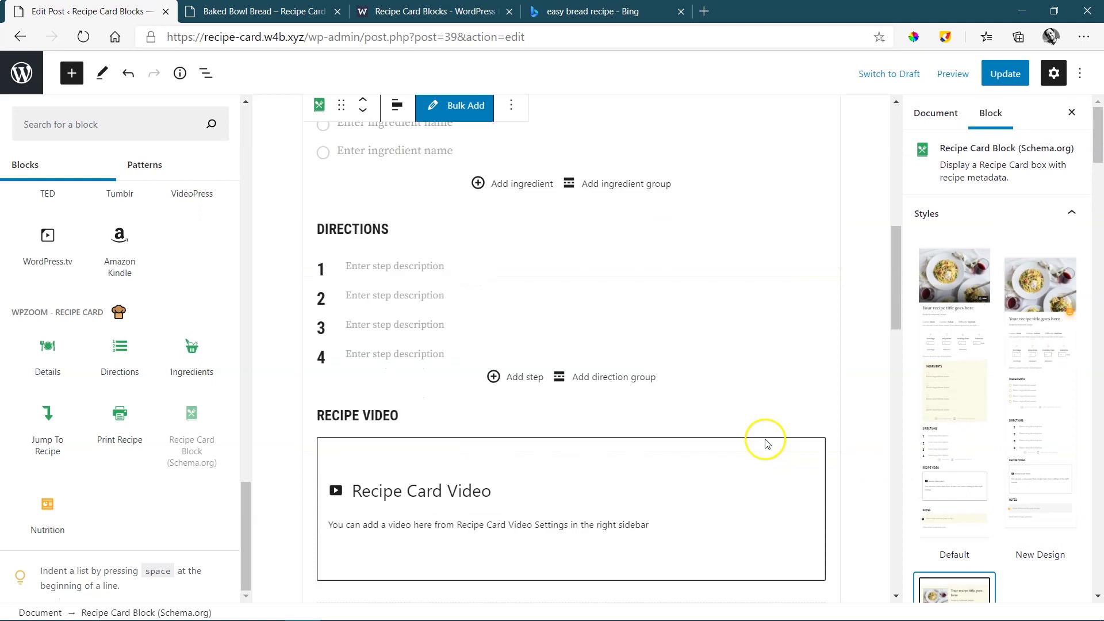
pyautogui.scroll(8, 767, 443)
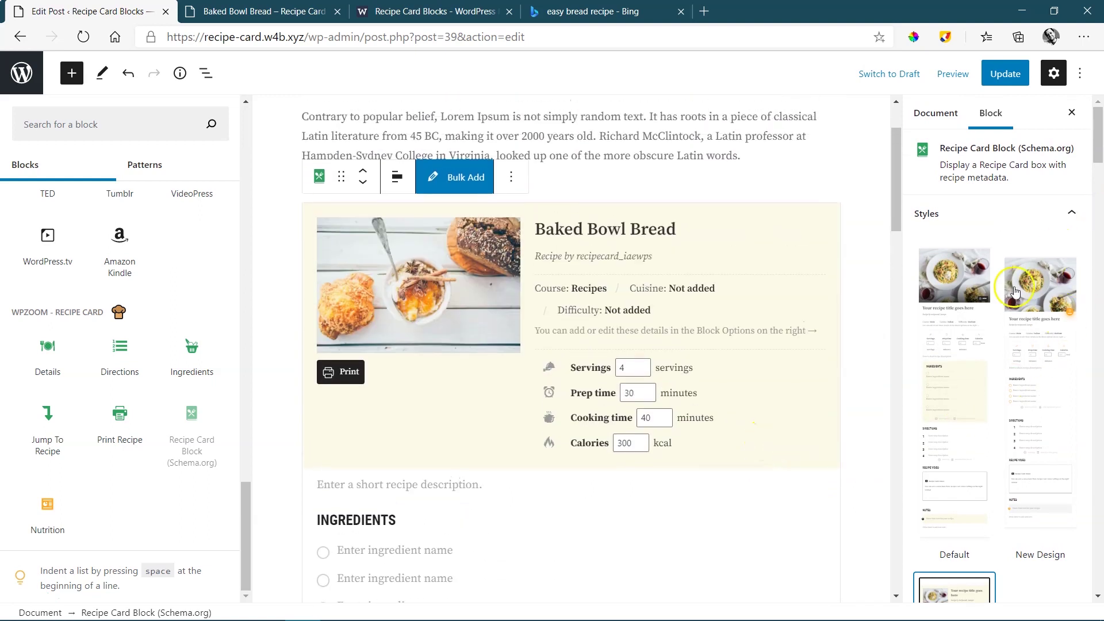
pyautogui.click(949, 360)
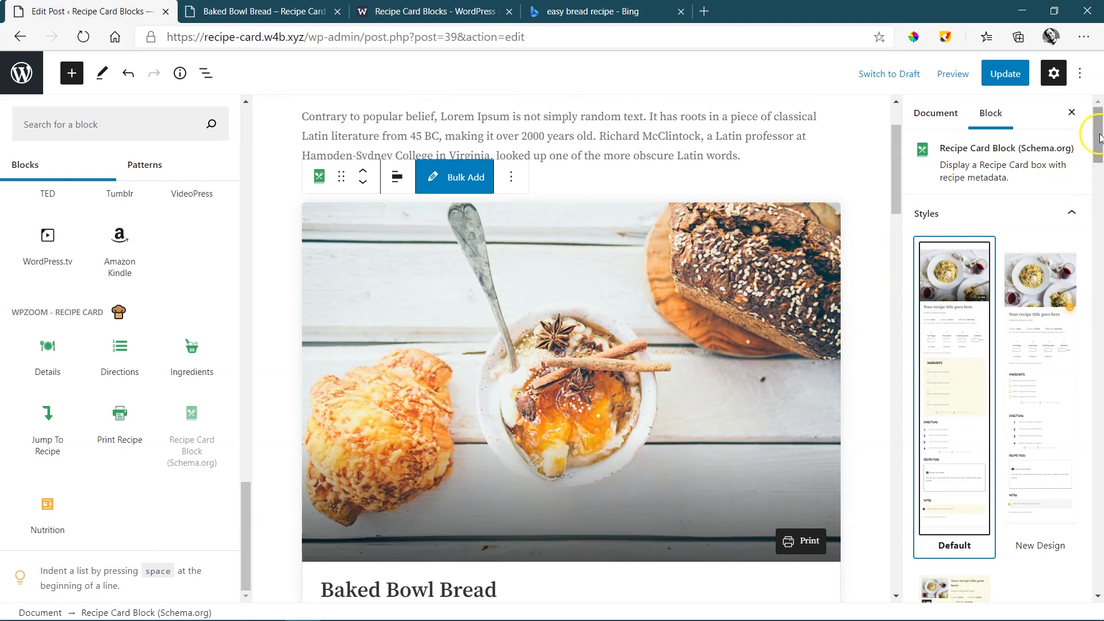
# Replace the recipe card image with bottle-bowl-breakfast from the Media Library.
pyautogui.moveTo(1099, 138); pyautogui.dragTo(1099, 216)
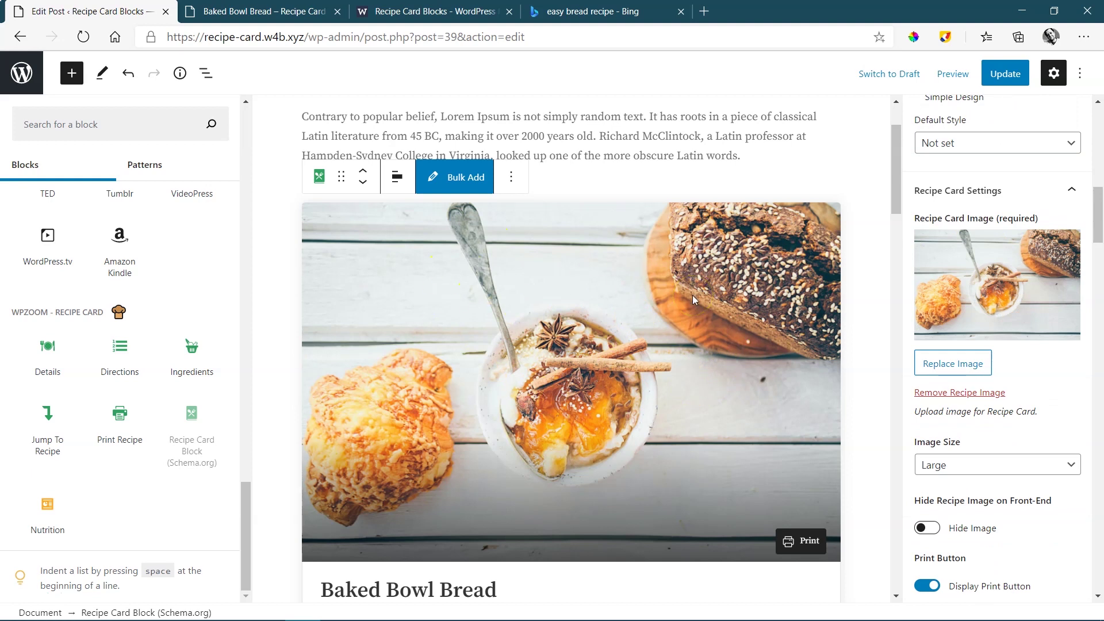
pyautogui.click(567, 233)
pyautogui.click(539, 419)
pyautogui.click(949, 365)
pyautogui.click(107, 124)
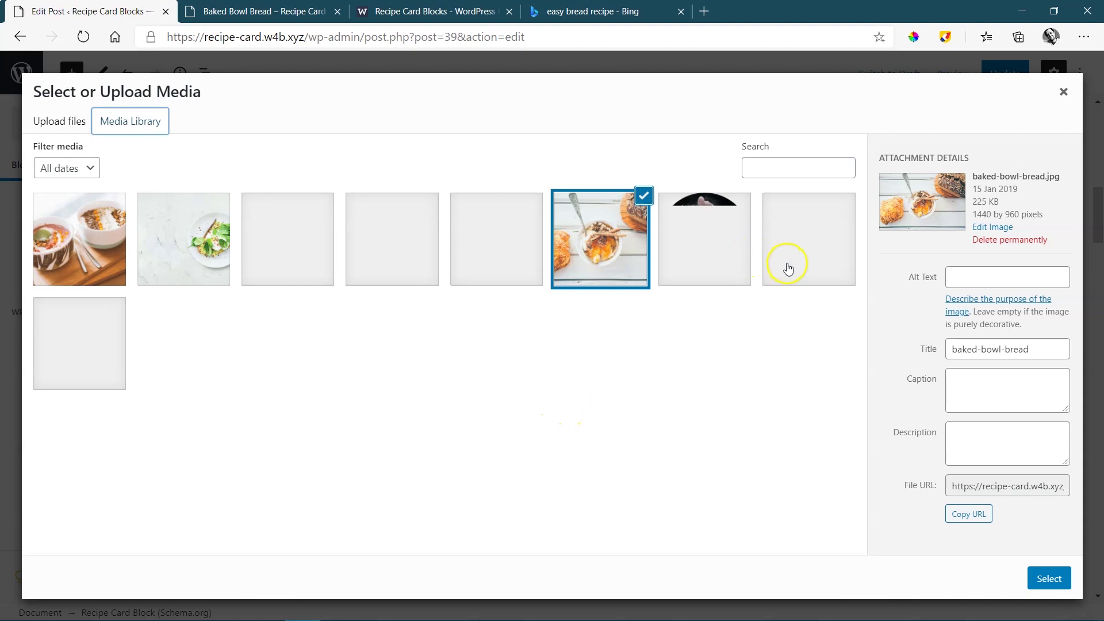
pyautogui.click(801, 249)
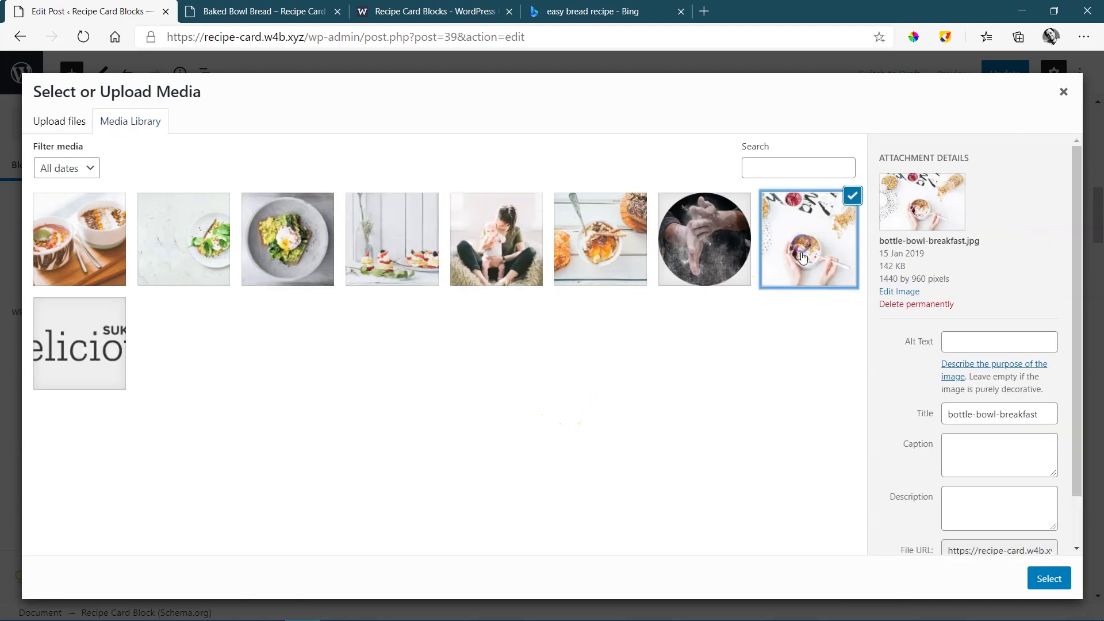
pyautogui.click(1043, 578)
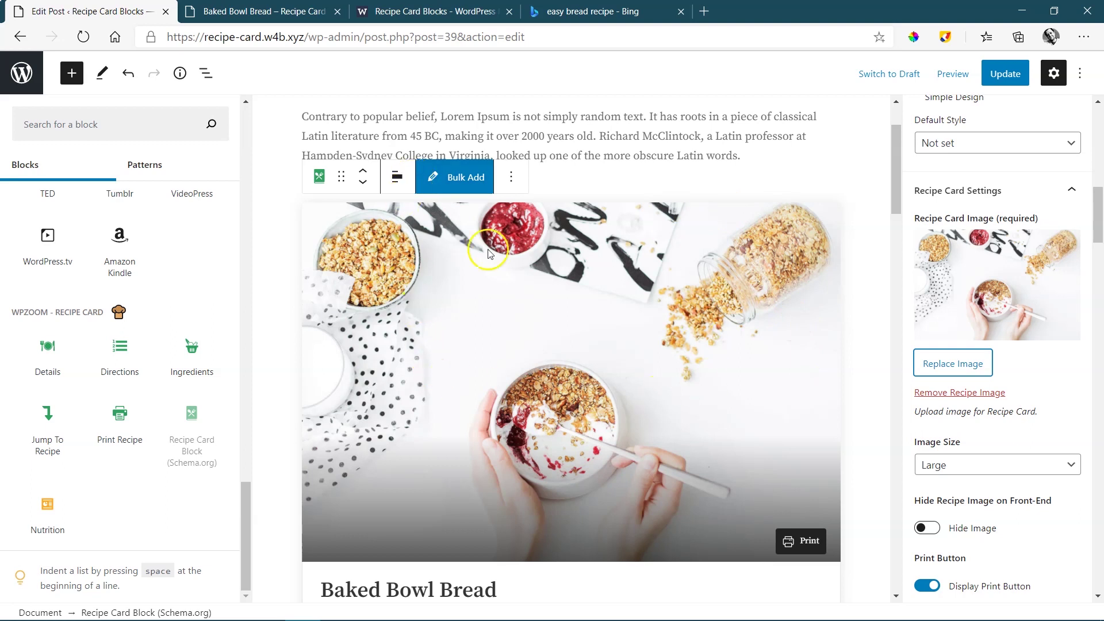
pyautogui.moveTo(1096, 204); pyautogui.dragTo(1097, 230)
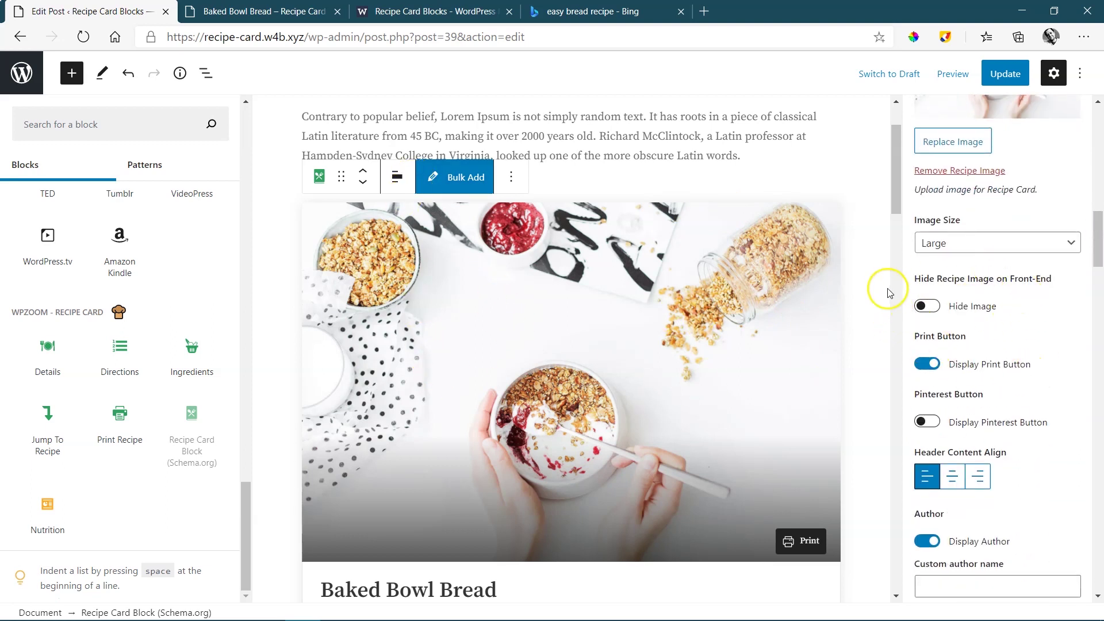
pyautogui.click(924, 307)
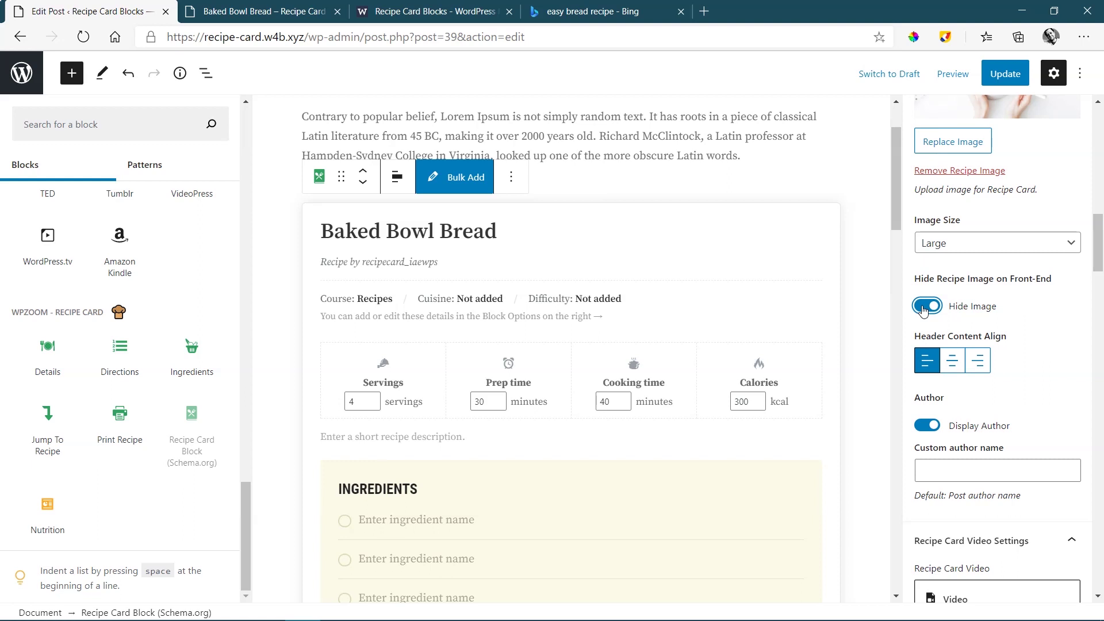
pyautogui.click(926, 307)
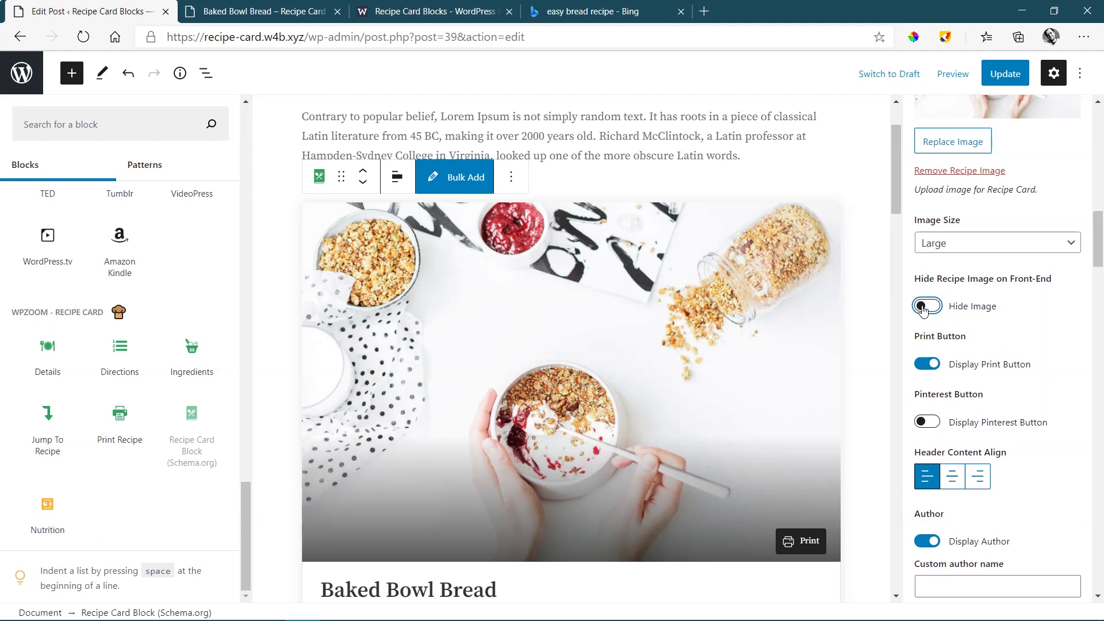
pyautogui.click(895, 199)
pyautogui.click(1095, 237)
# Turn on Display Pinterest Button so a Pin button appears beside Print on the card photo.
pyautogui.scroll(-1, 1094, 237)
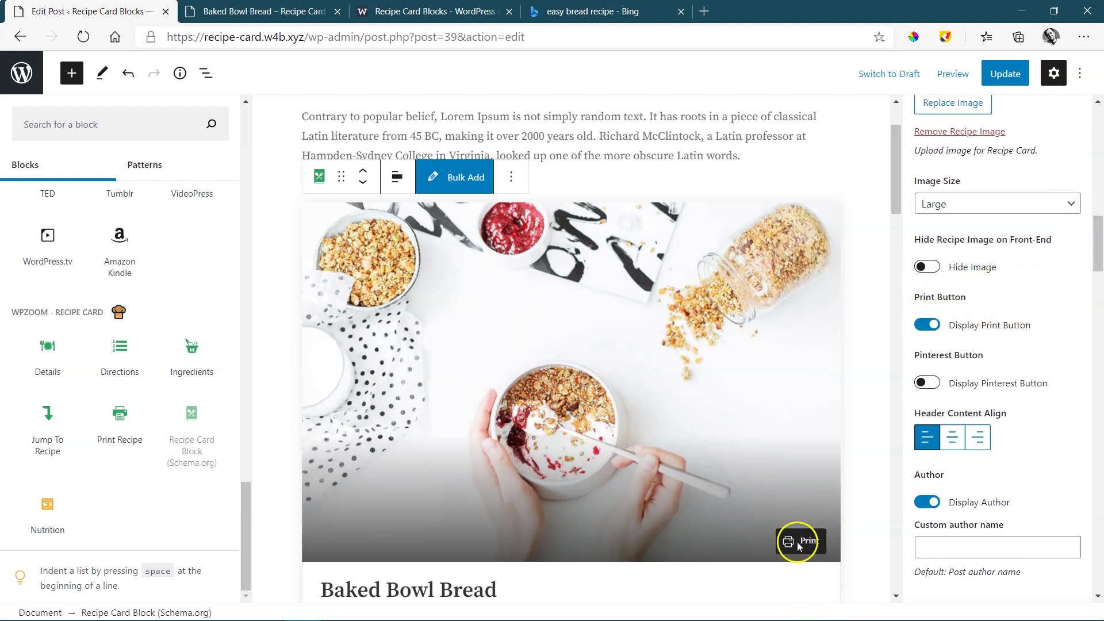
pyautogui.scroll(-4, 890, 223)
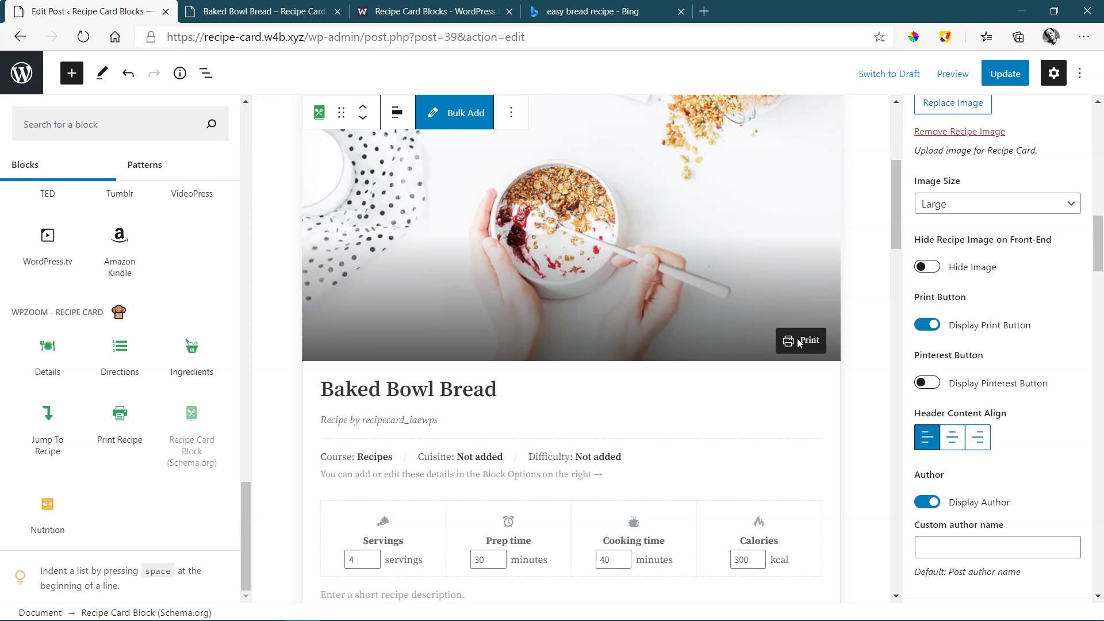
pyautogui.click(928, 383)
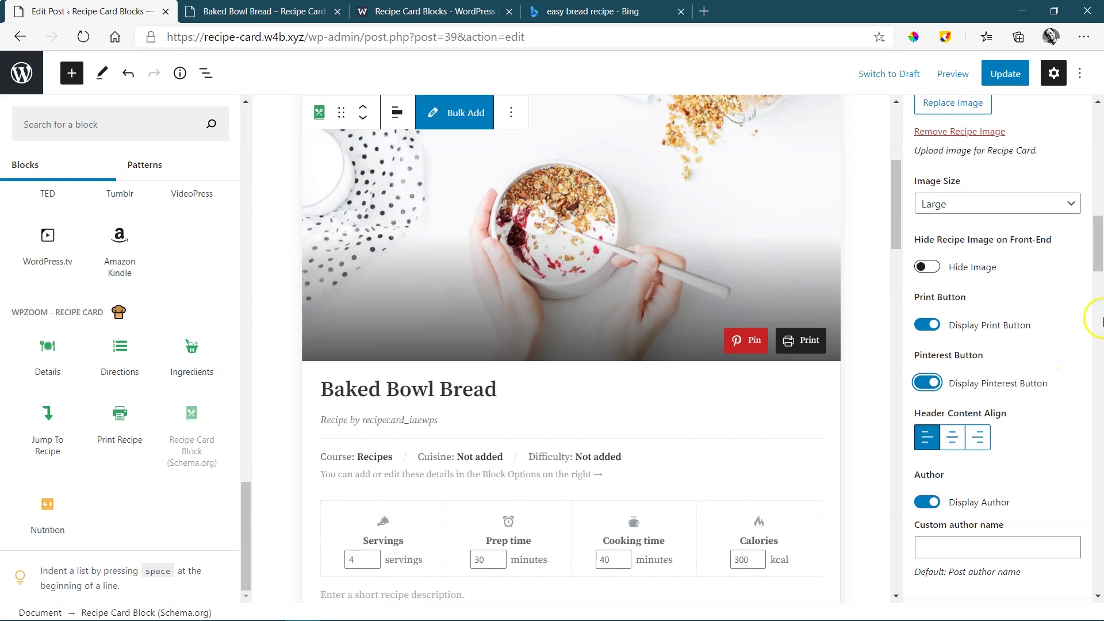
pyautogui.moveTo(1095, 259); pyautogui.dragTo(1094, 272)
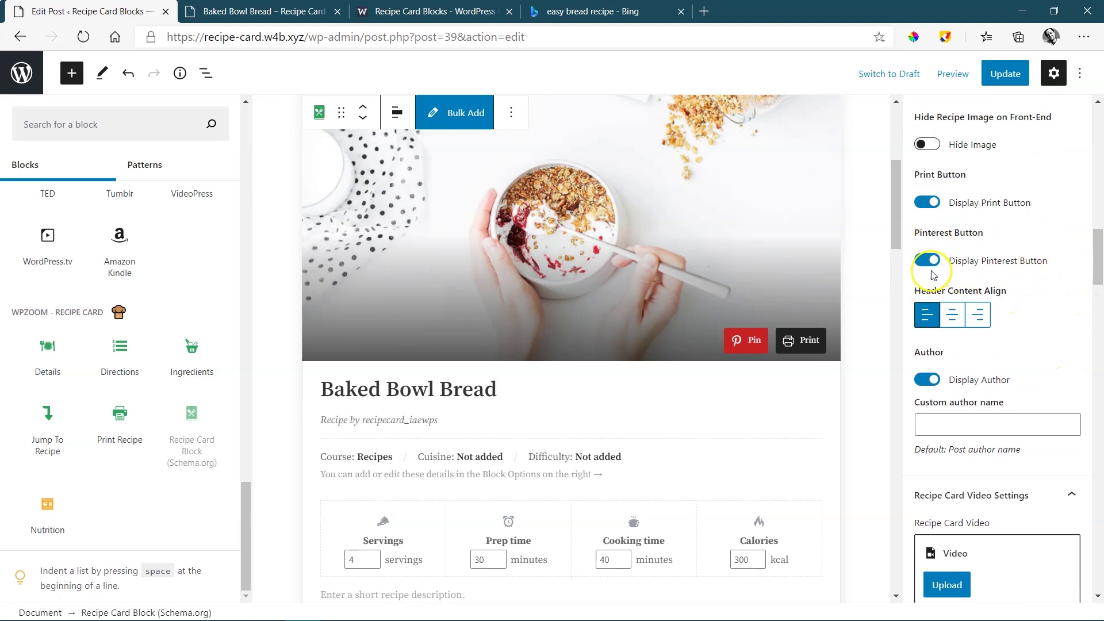
pyautogui.moveTo(895, 222); pyautogui.dragTo(899, 256)
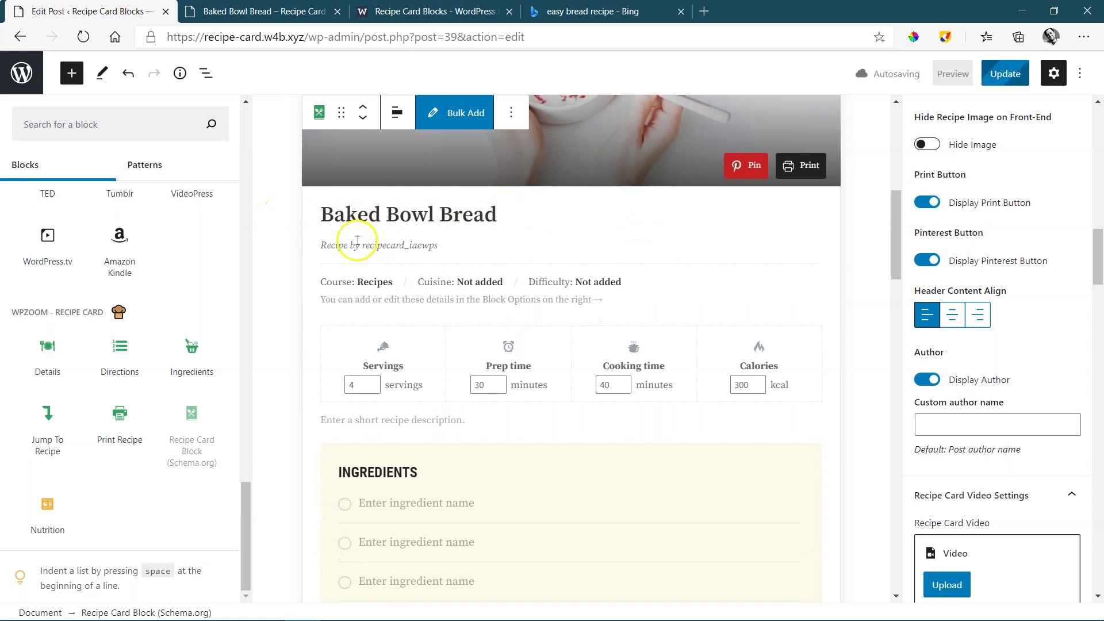
# Try the header alignments and settle on centred header content.
pyautogui.click(952, 313)
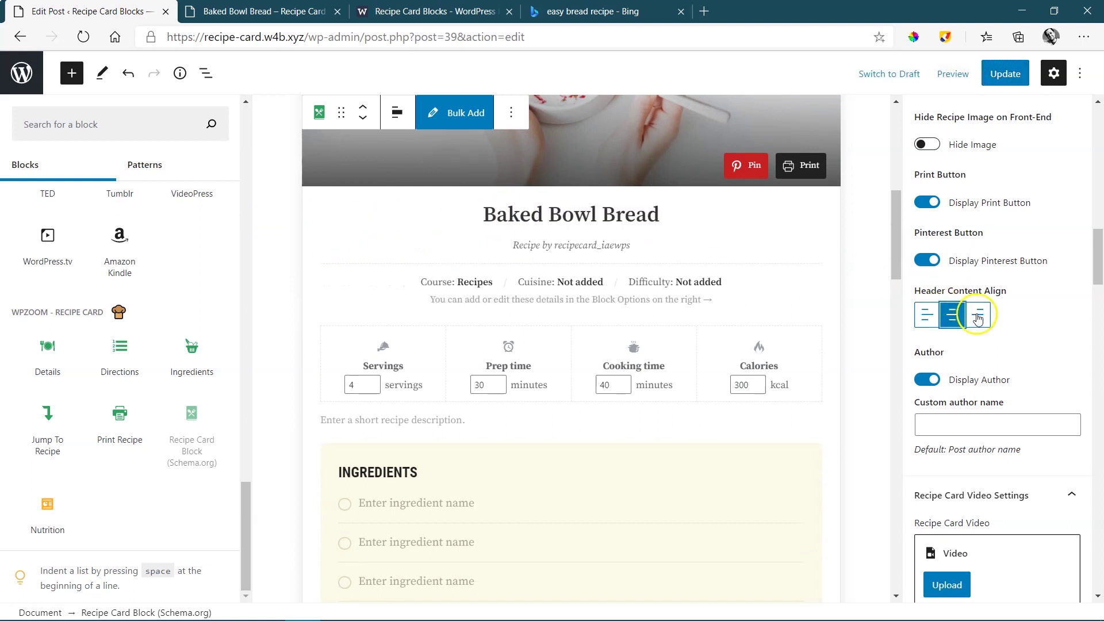
pyautogui.click(978, 314)
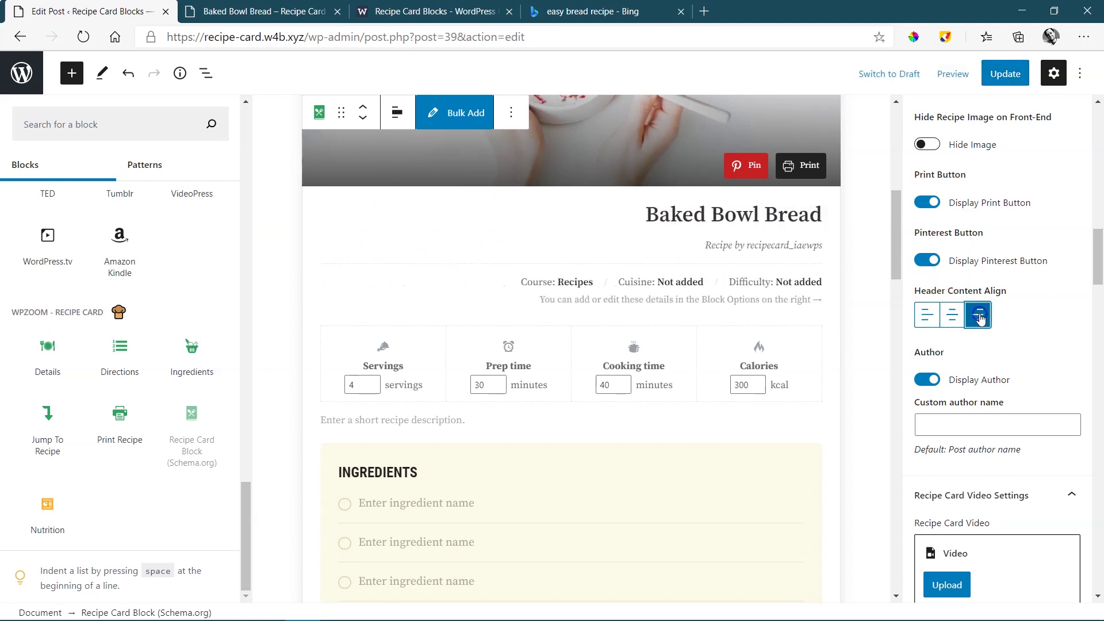
pyautogui.click(955, 319)
pyautogui.click(928, 321)
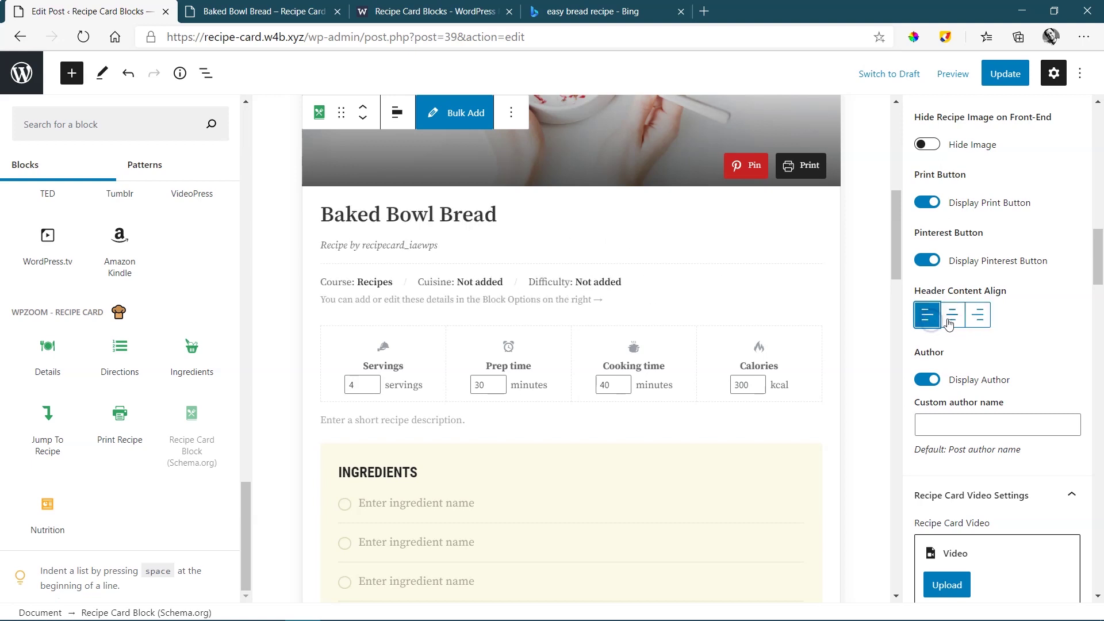
pyautogui.click(953, 316)
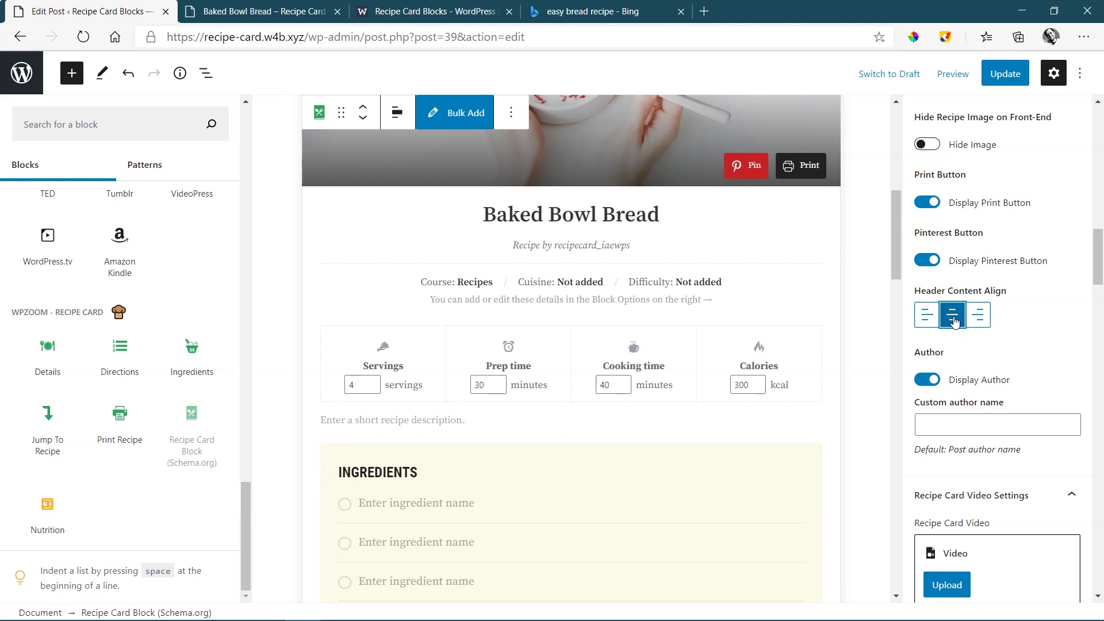
# Toggle Display Author off and back on, then enter a custom author name for the byline.
pyautogui.click(923, 382)
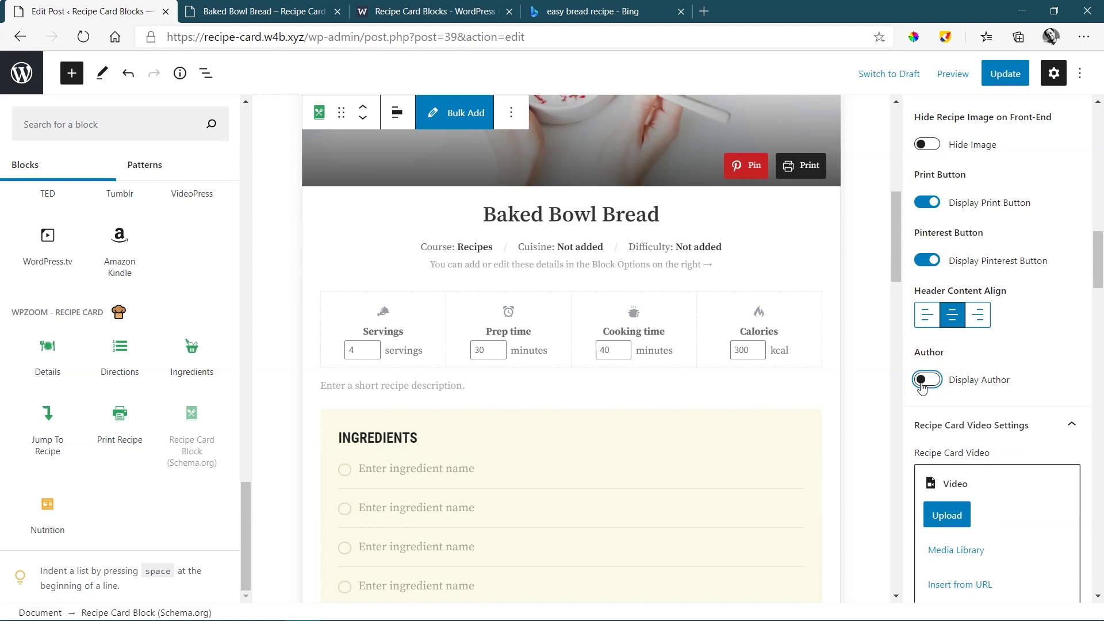
pyautogui.click(925, 382)
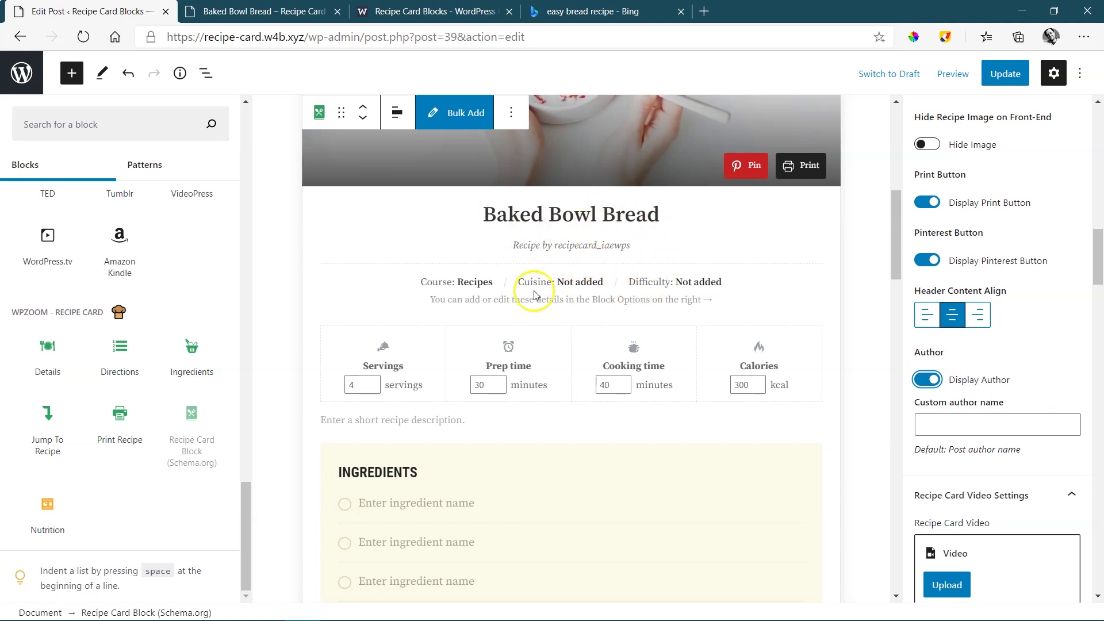
pyautogui.click(988, 423)
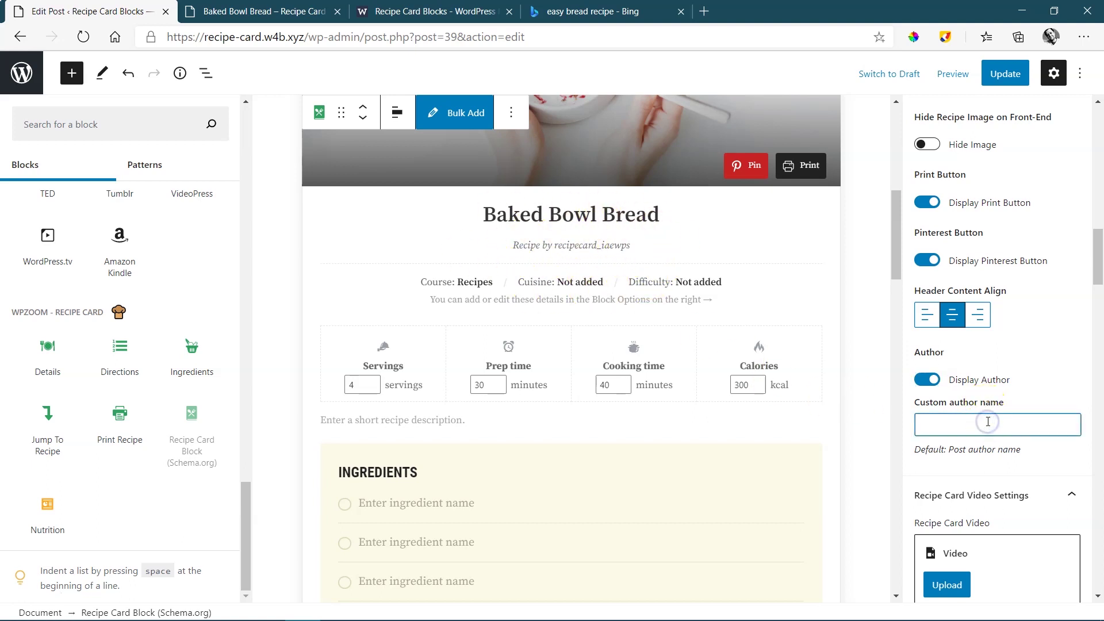
pyautogui.write('Joe Pine')
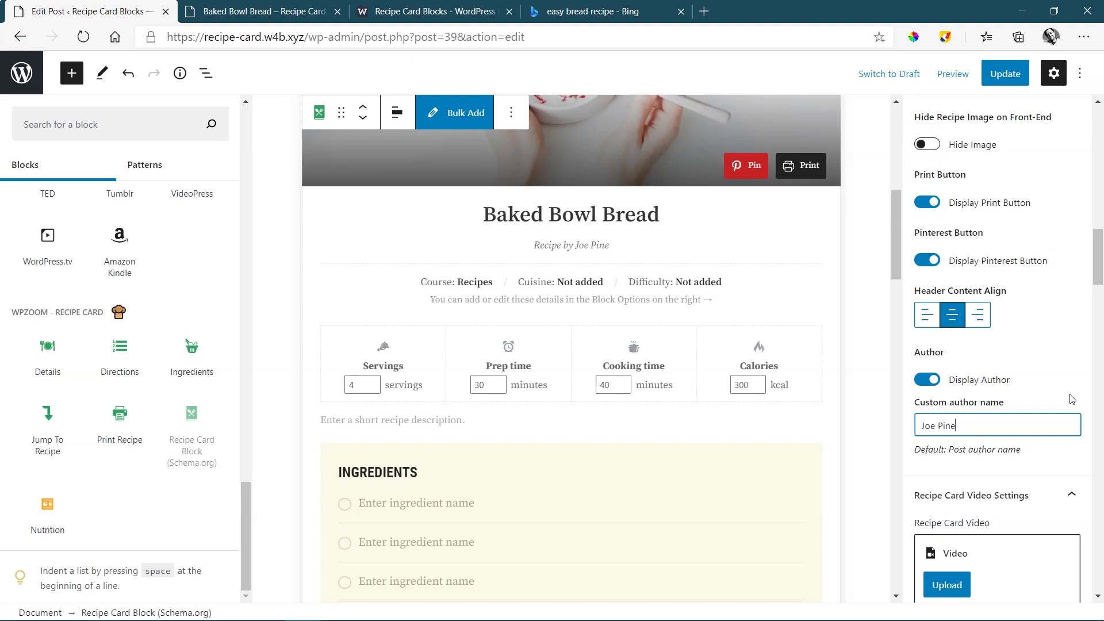
pyautogui.moveTo(1099, 262); pyautogui.dragTo(1100, 298)
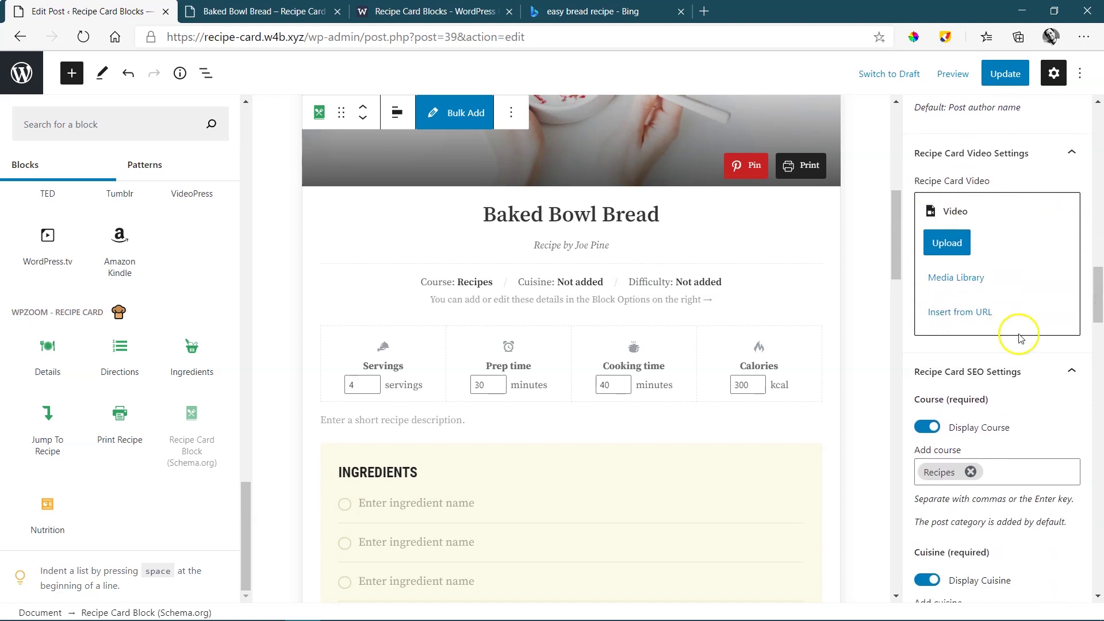
pyautogui.click(977, 283)
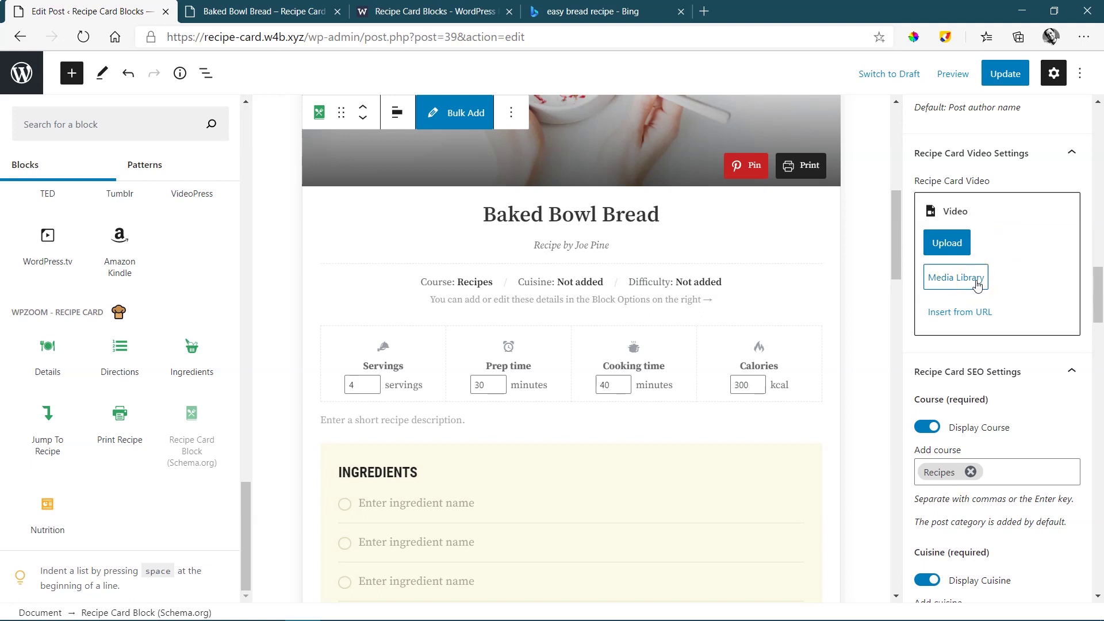
pyautogui.click(894, 226)
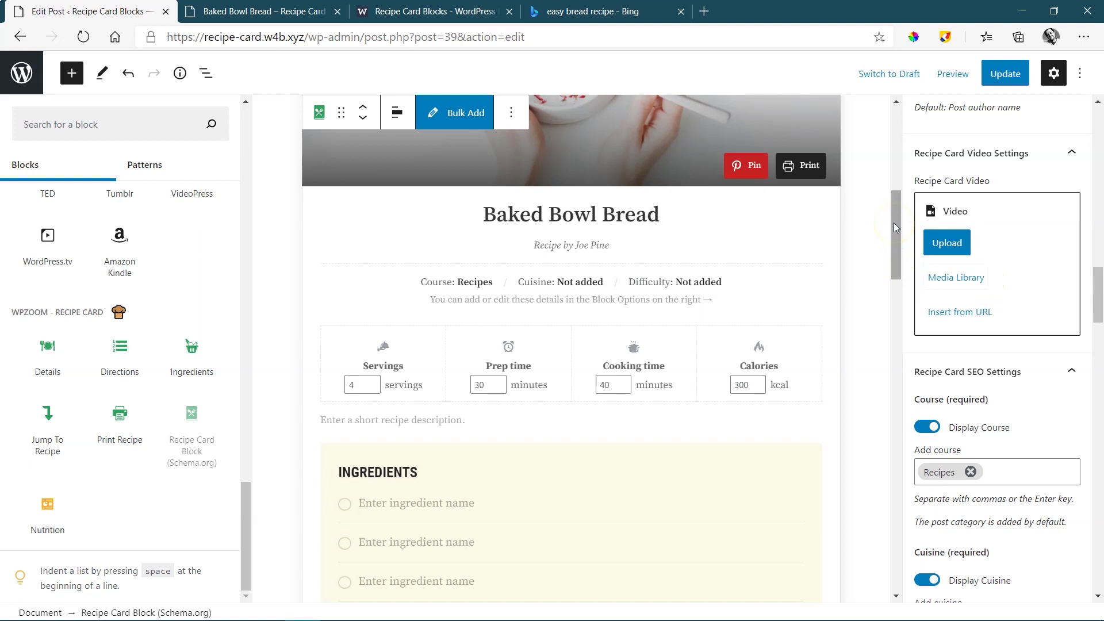
pyautogui.click(264, 11)
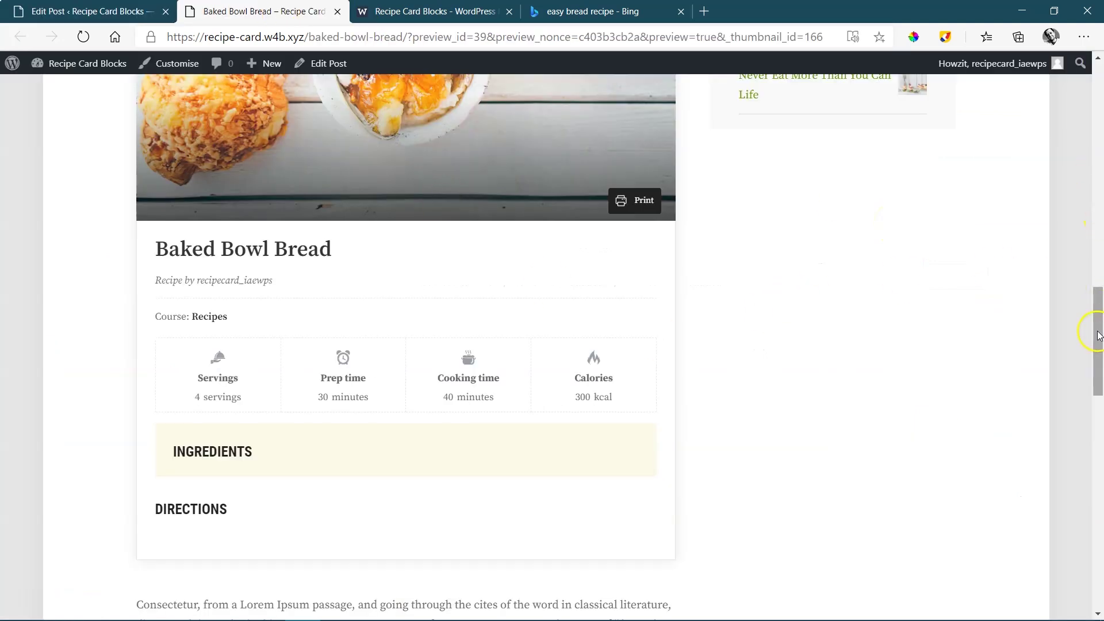
pyautogui.moveTo(1097, 320)
pyautogui.mouseDown()
pyautogui.moveTo(1097, 346)
pyautogui.moveTo(1091, 255)
pyautogui.moveTo(1091, 339)
pyautogui.mouseUp()
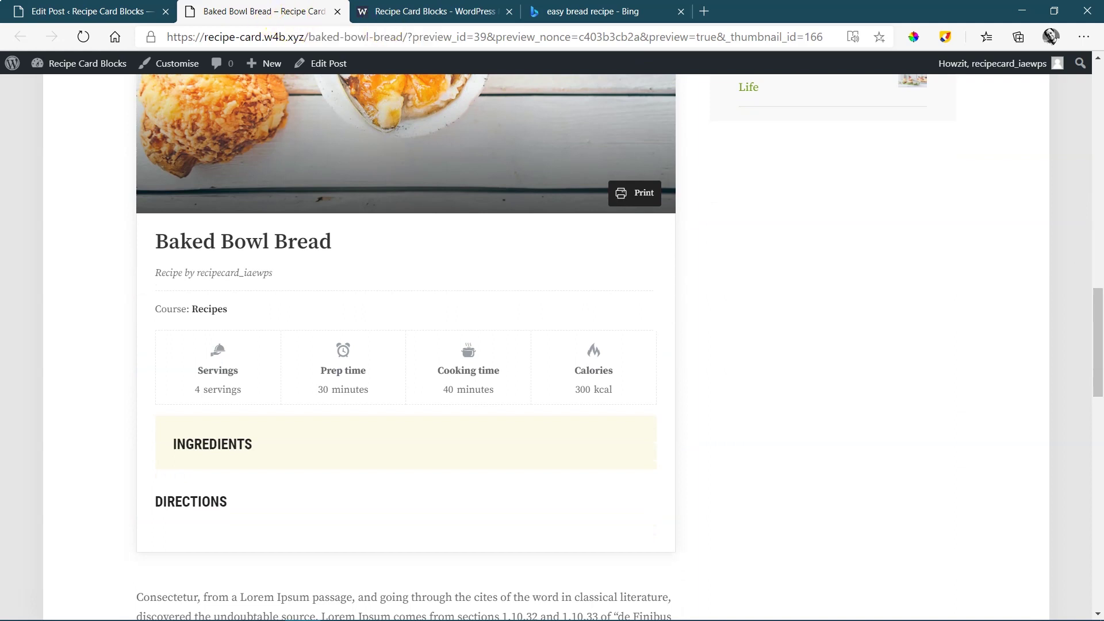
pyautogui.click(107, 19)
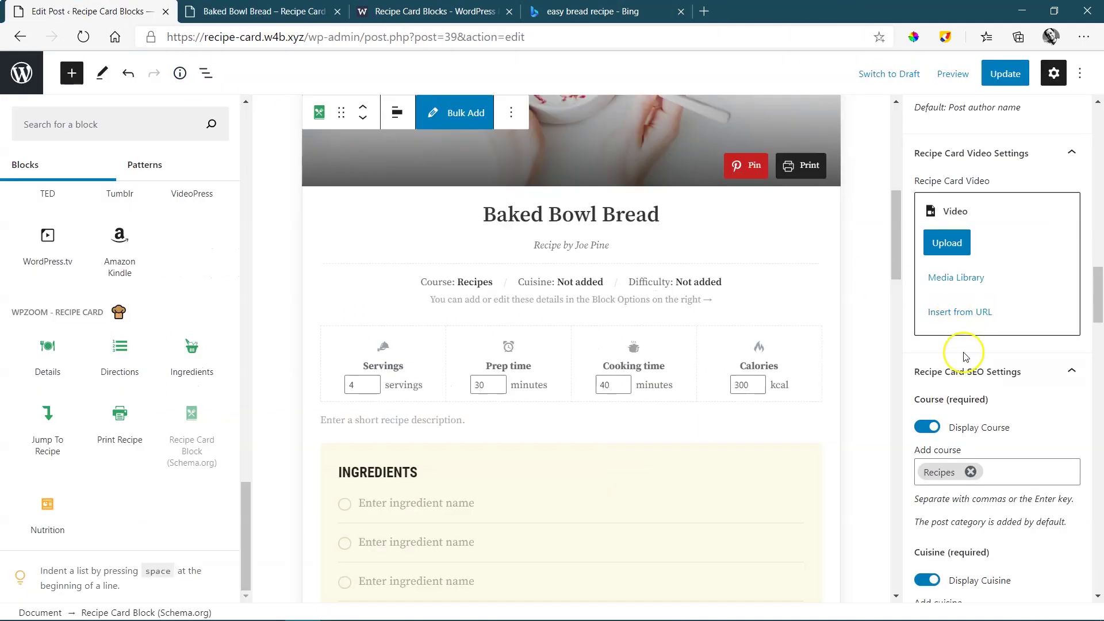
pyautogui.click(954, 315)
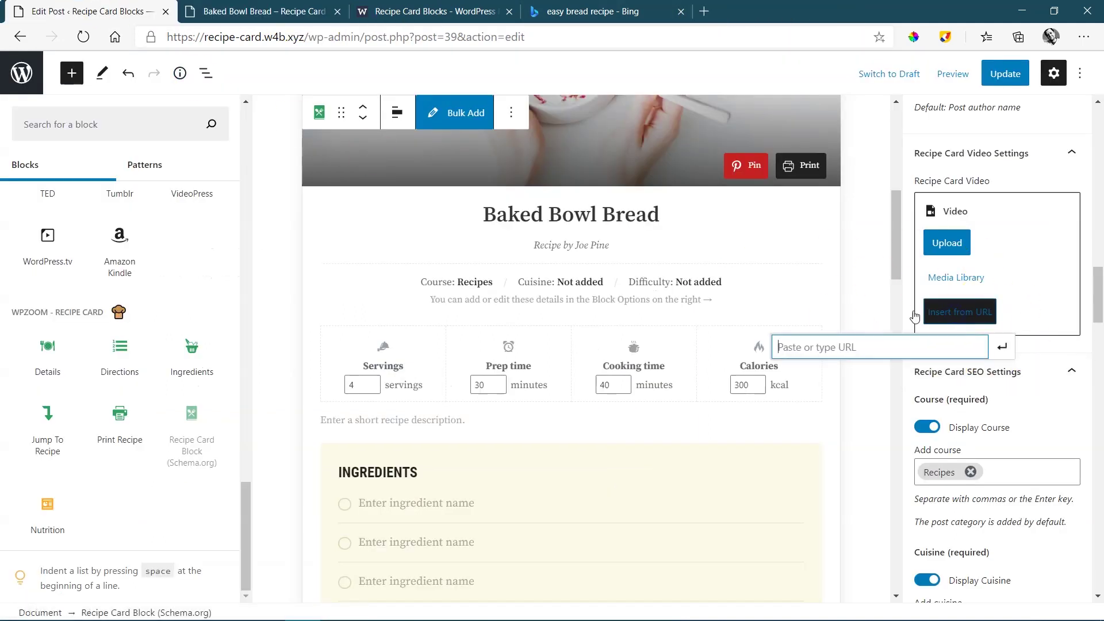
pyautogui.write('https://youtu.be/BsgUcpTLQww')
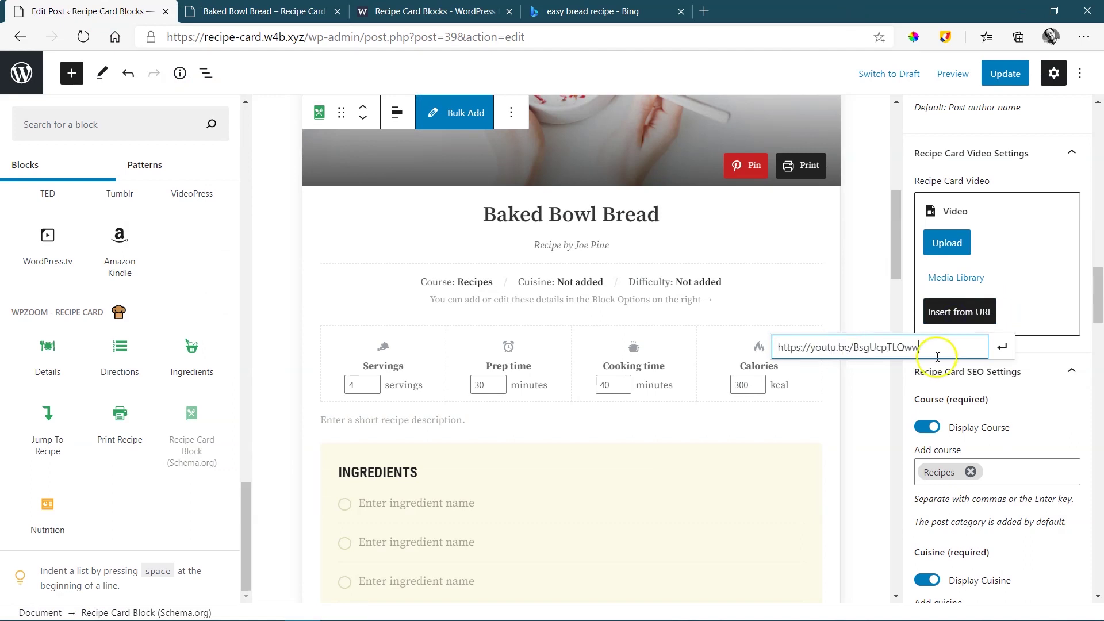
pyautogui.click(1002, 347)
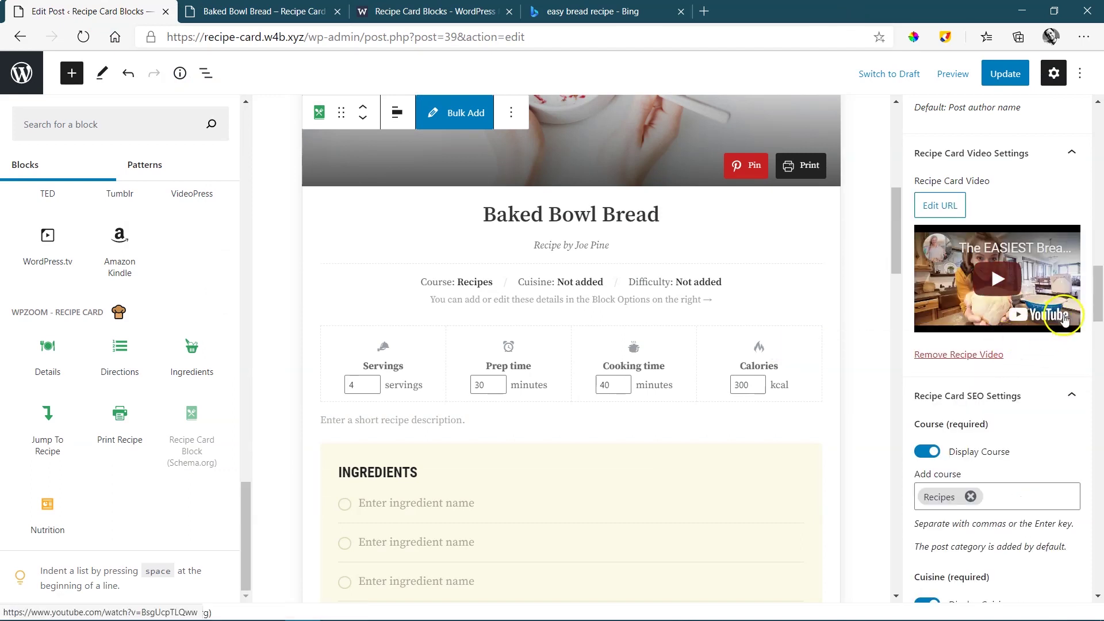
pyautogui.scroll(-3, 1005, 352)
pyautogui.scroll(-12, 719, 344)
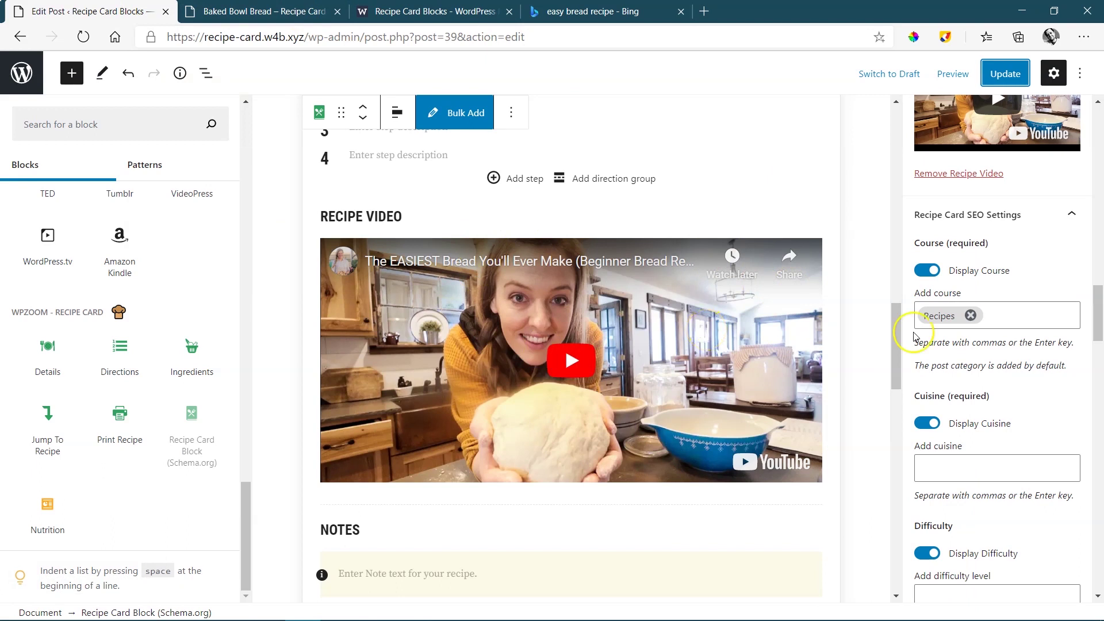
pyautogui.click(1098, 309)
pyautogui.scroll(4, 1098, 309)
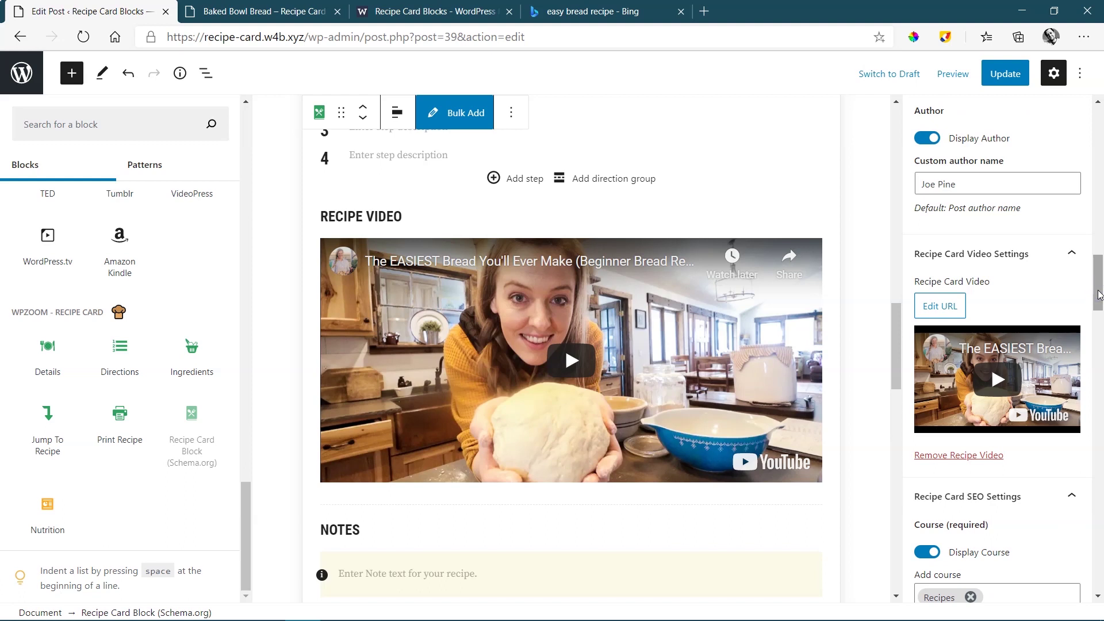
pyautogui.click(974, 455)
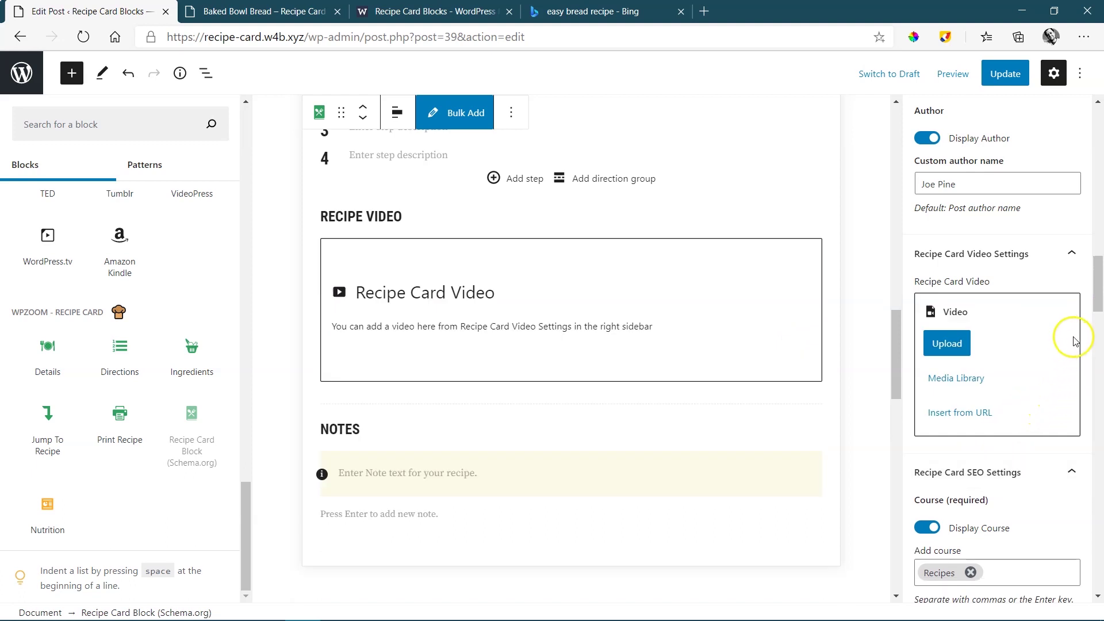
pyautogui.moveTo(1096, 276); pyautogui.dragTo(1095, 305)
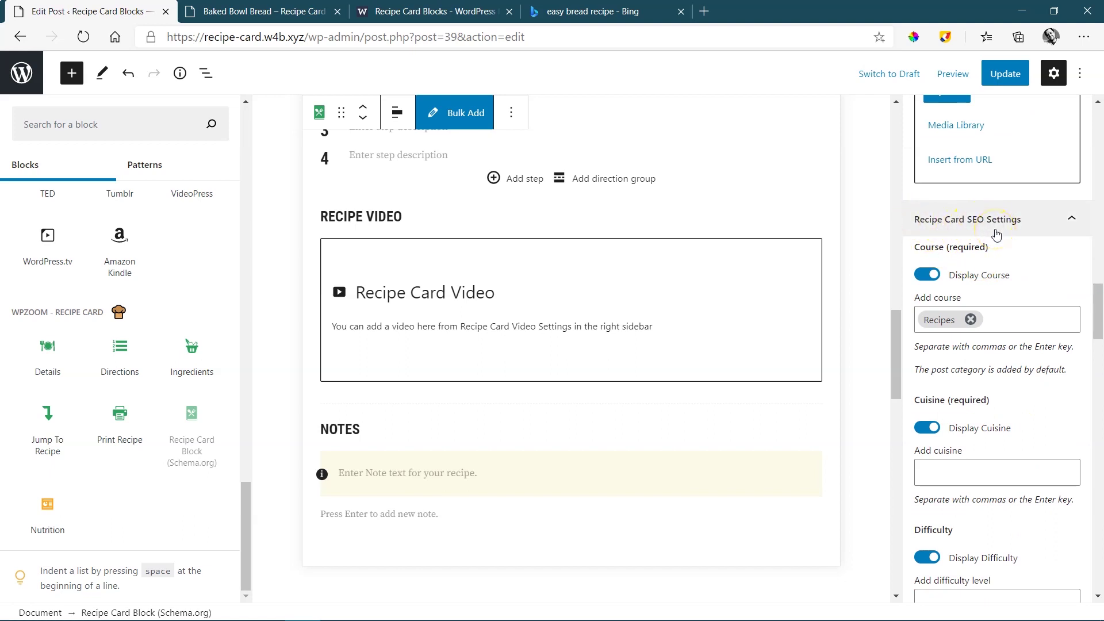
pyautogui.click(593, 11)
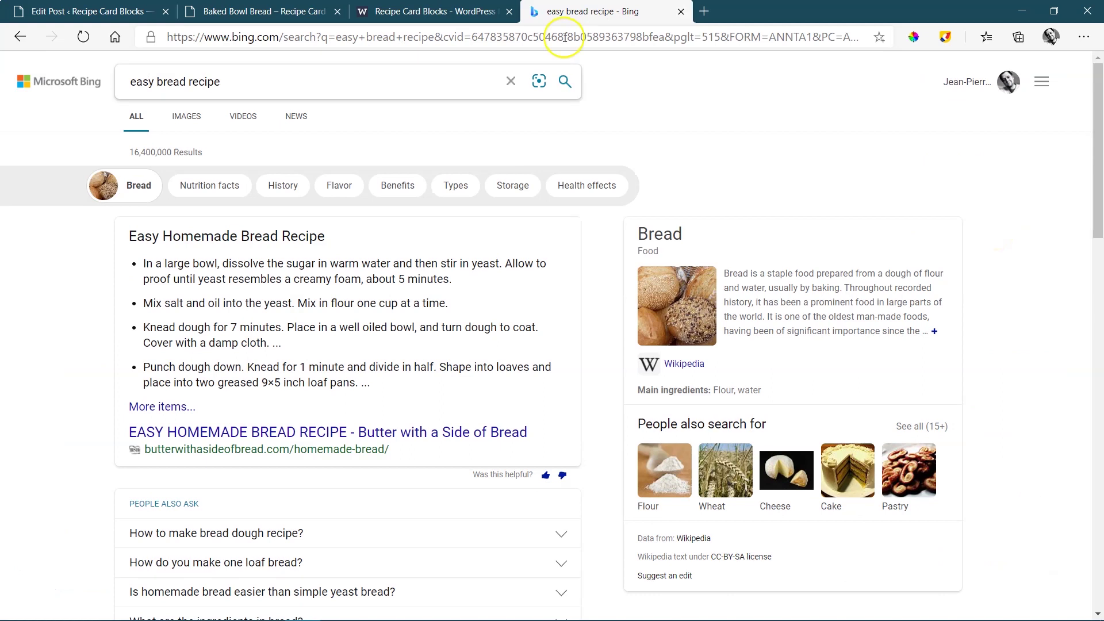
pyautogui.scroll(-5, 379, 307)
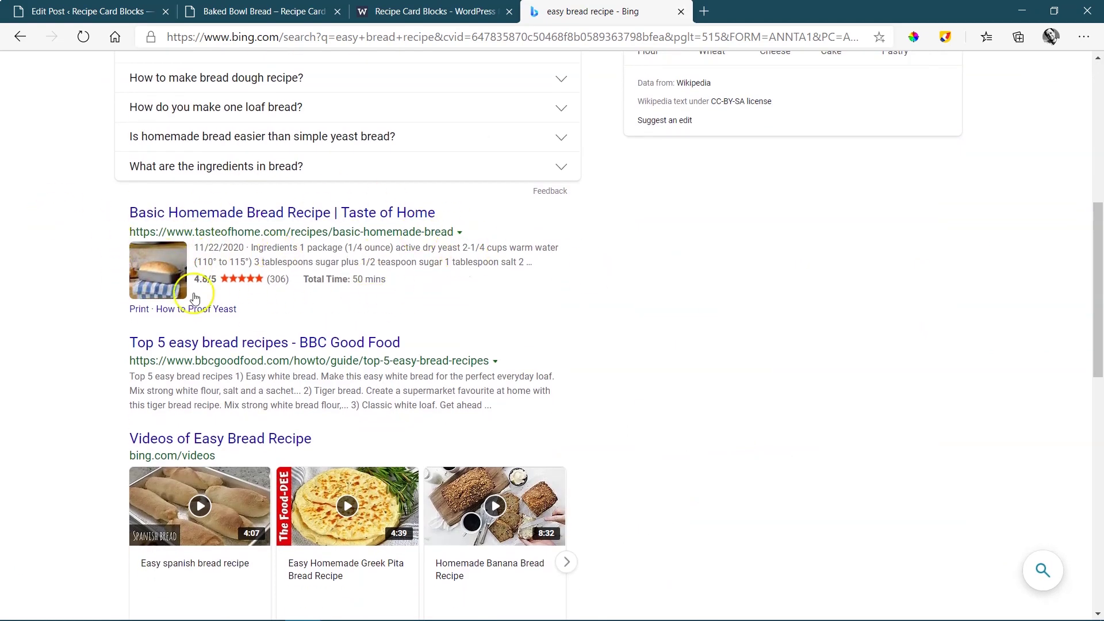
pyautogui.hotkey('ctrl', '1')
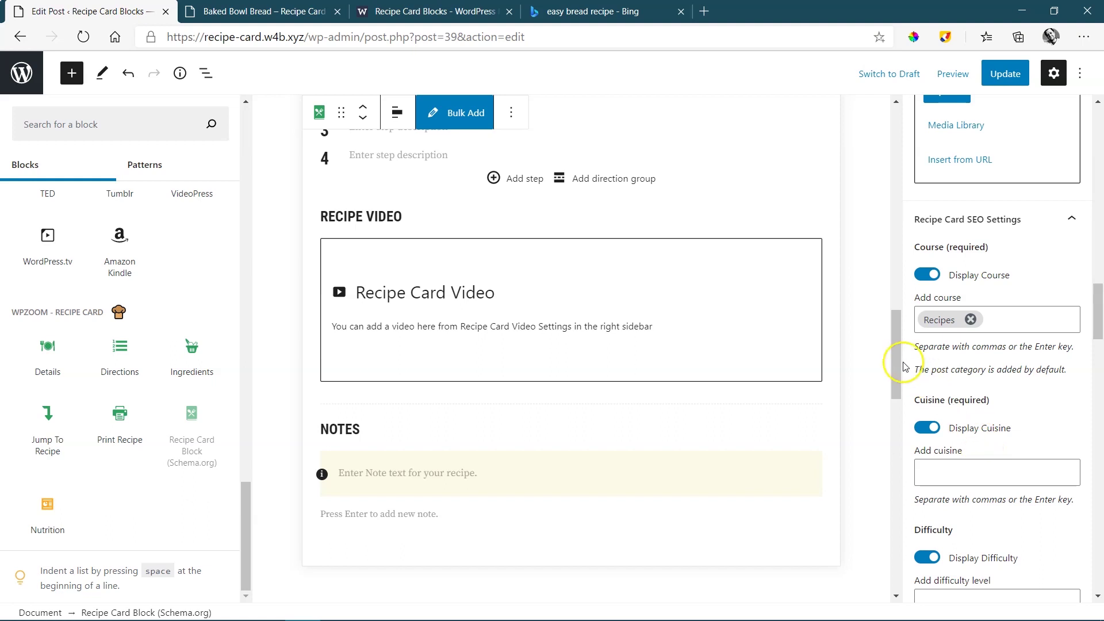
pyautogui.moveTo(897, 361); pyautogui.dragTo(898, 270)
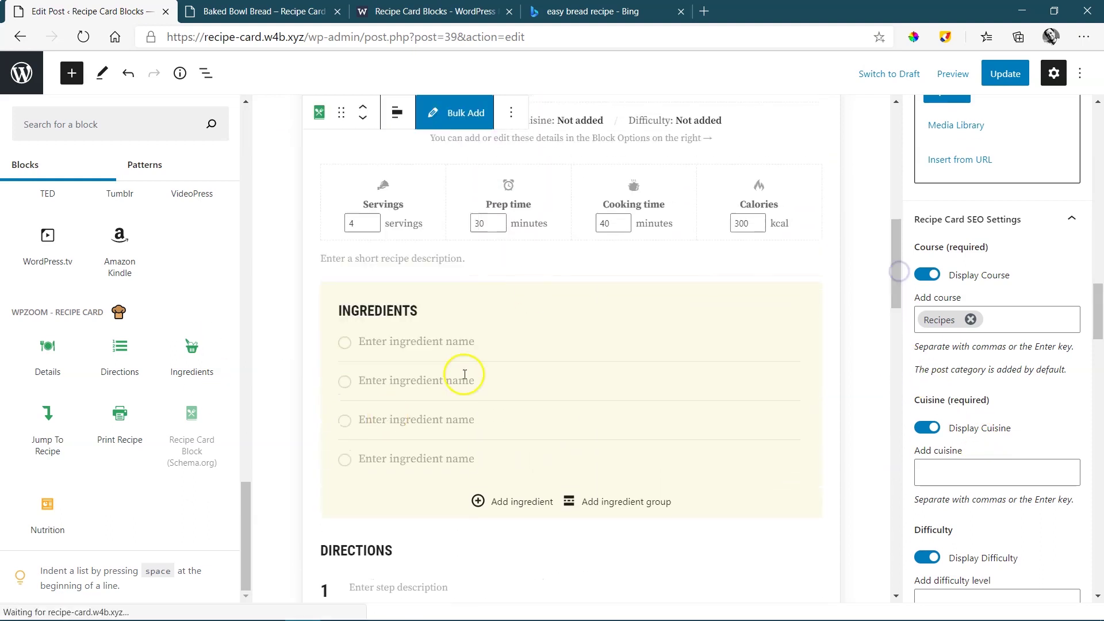
pyautogui.scroll(-4, 434, 397)
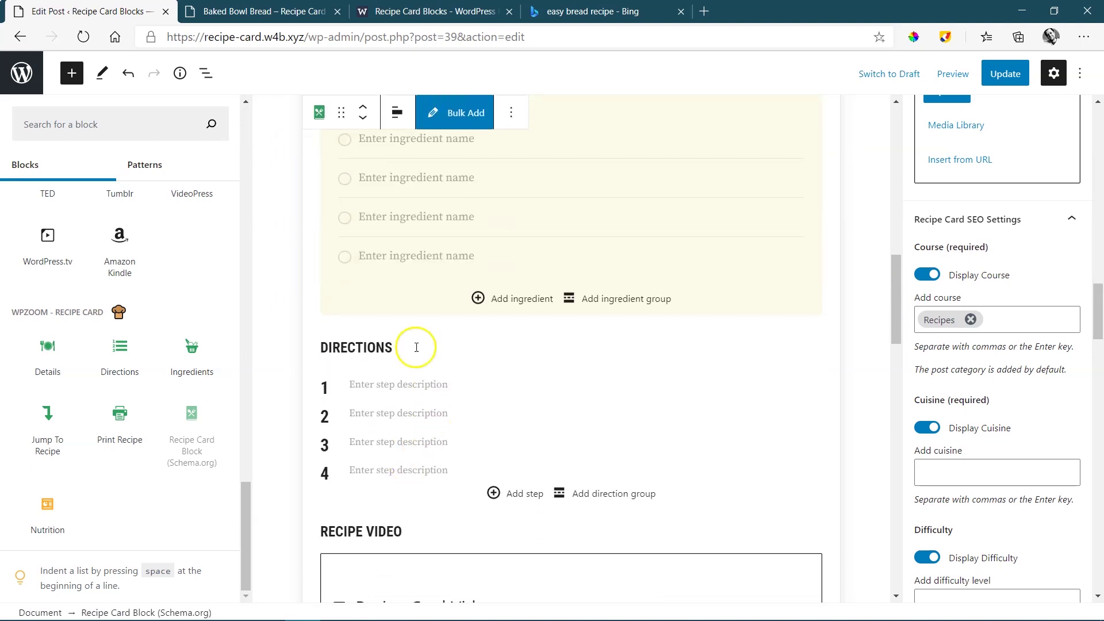
pyautogui.scroll(2, 452, 437)
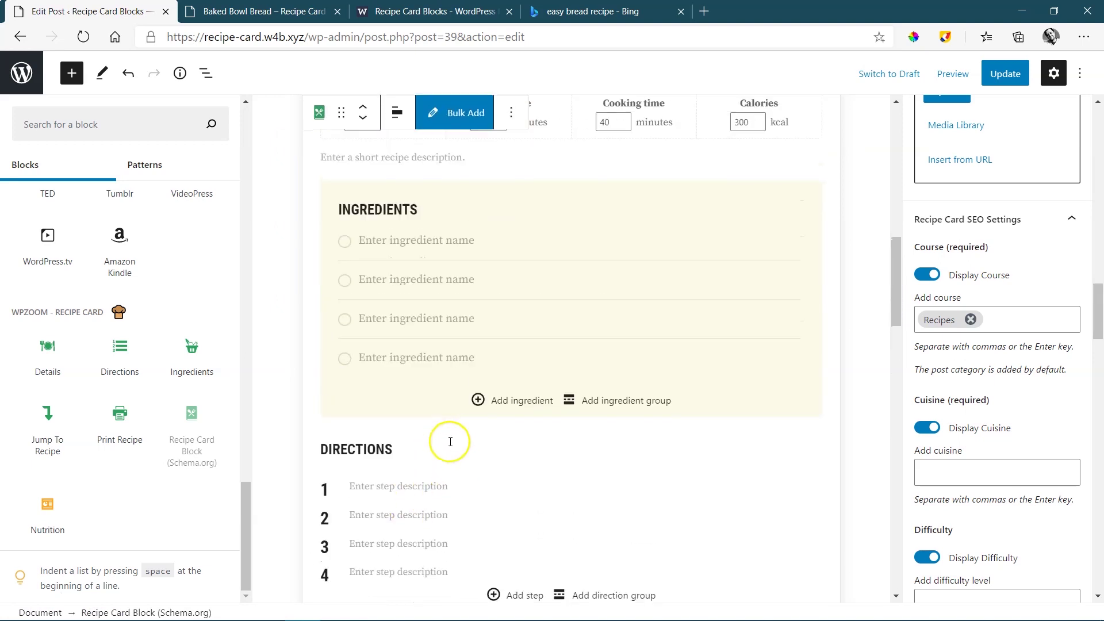
# Enter the ingredients 2 cups of flour, 2 eggs, 1 cup of yoghurt and 1 cup of muesli.
pyautogui.click(423, 242)
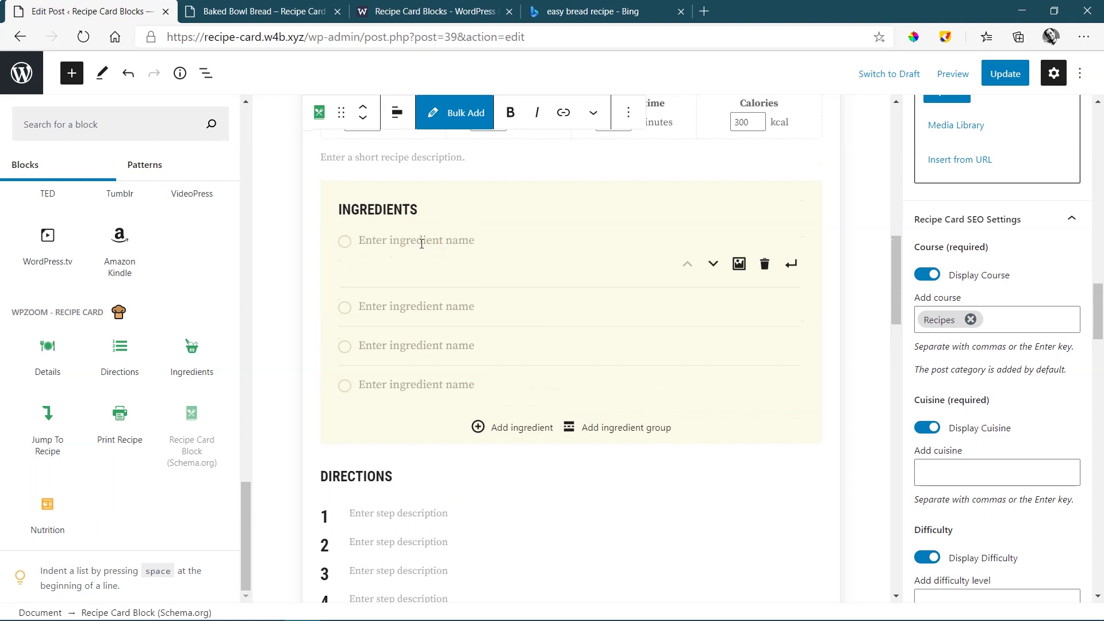
pyautogui.write('Flour')
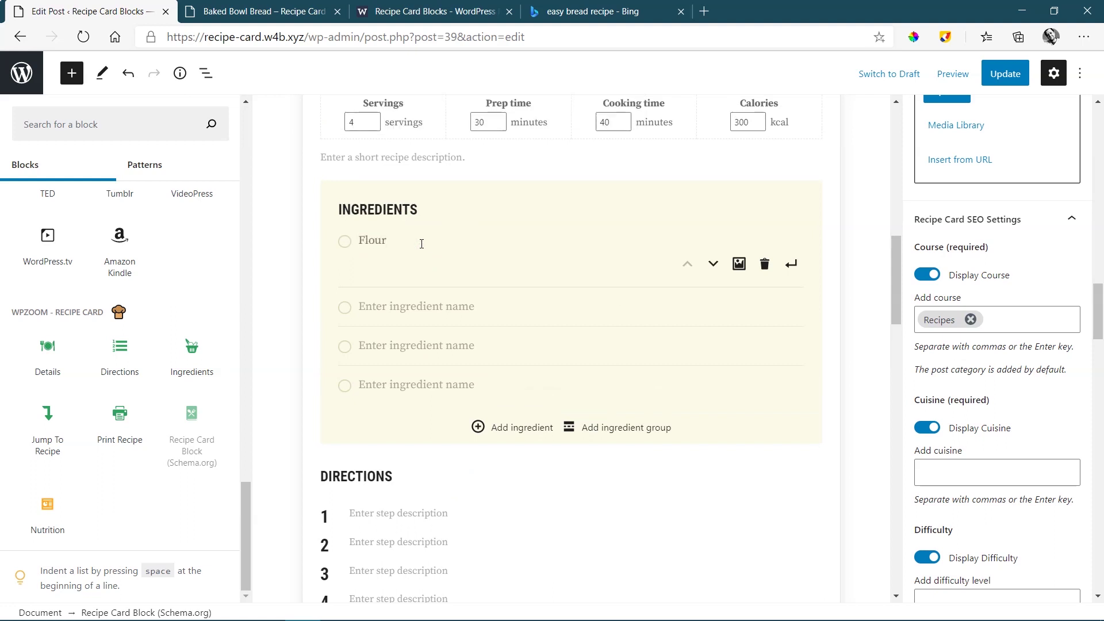
pyautogui.press('BackSpace')
pyautogui.press('BackSpace')
pyautogui.press('BackSpace')
pyautogui.press('BackSpace')
pyautogui.press('BackSpace')
pyautogui.write('2 cups of flour')
pyautogui.click(427, 306)
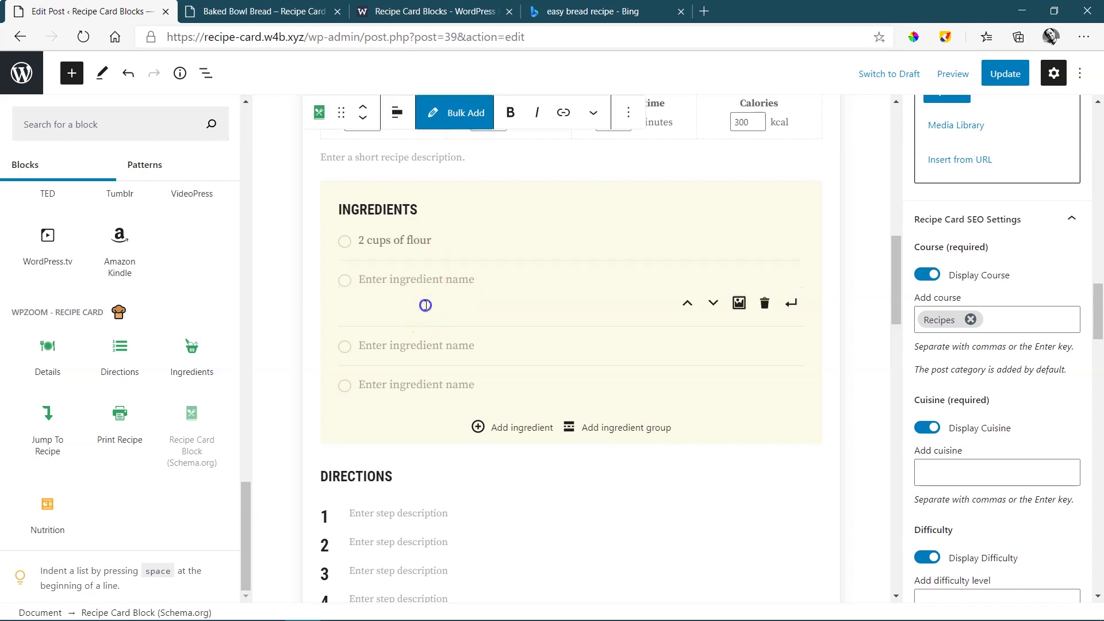
pyautogui.write('2 eggs')
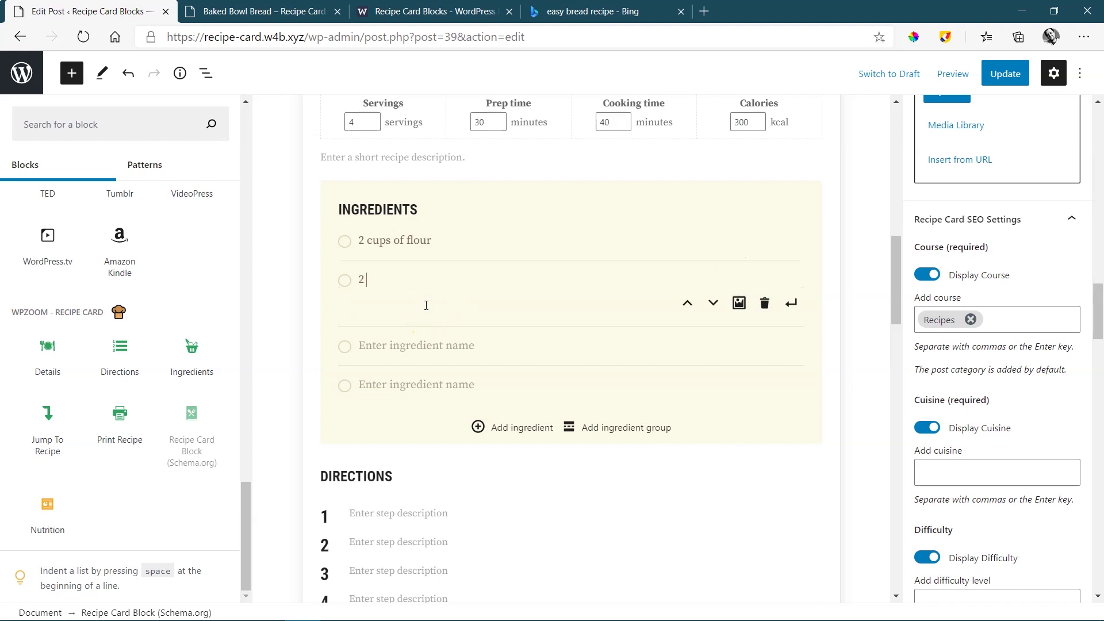
pyautogui.click(403, 341)
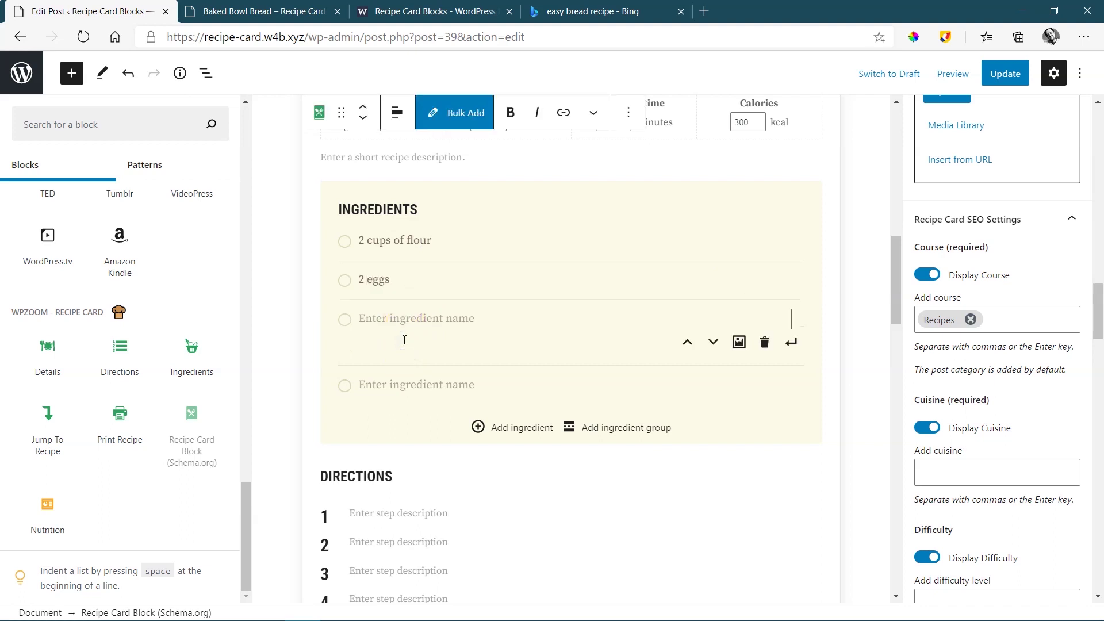
pyautogui.write('1 cup of yoghurt')
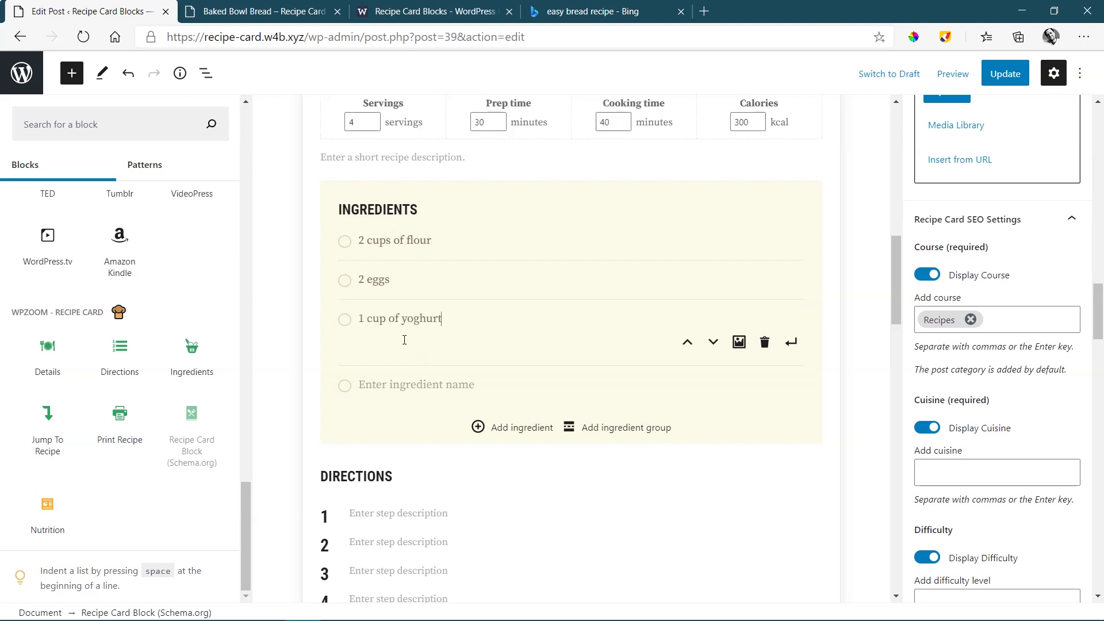
pyautogui.click(392, 384)
pyautogui.write('1 cup of muesli')
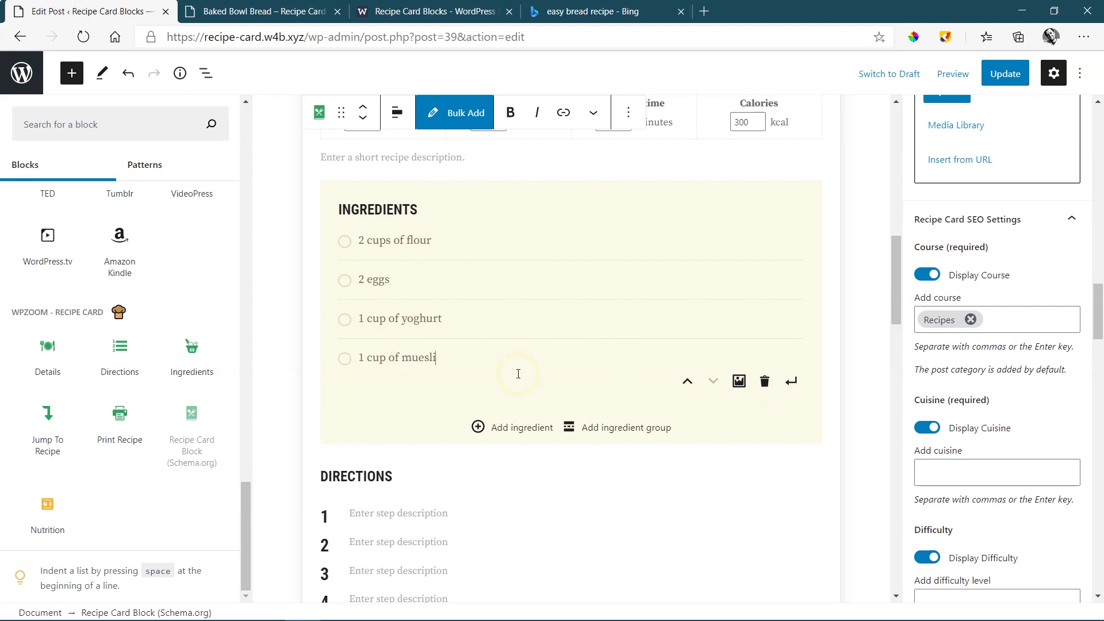
# Add then delete an ingredient group heading and an extra empty ingredient row.
pyautogui.click(506, 427)
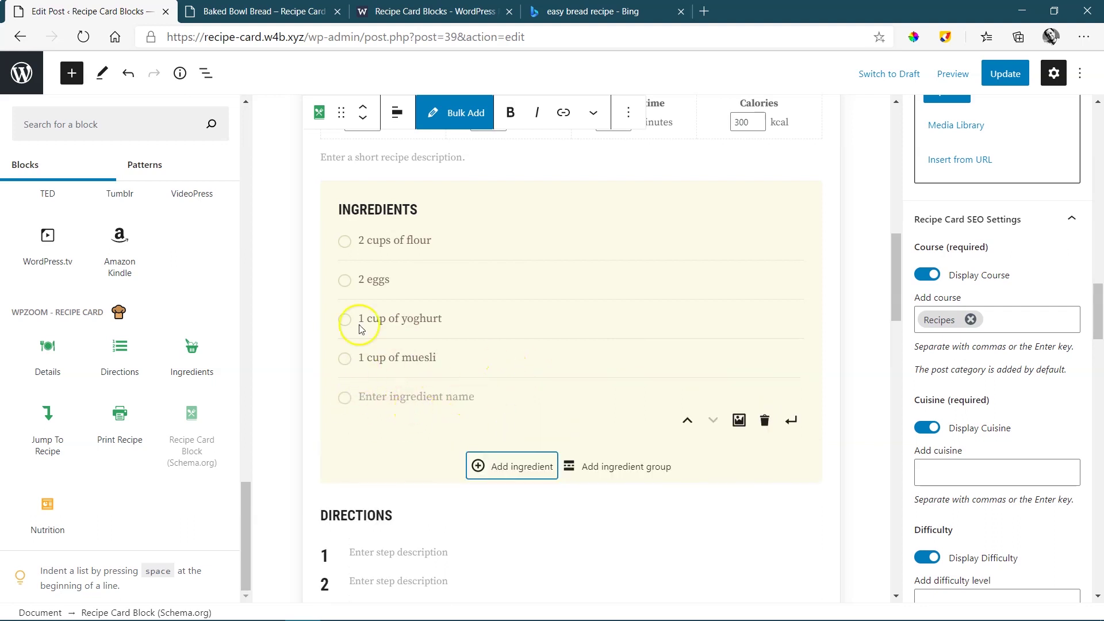
pyautogui.click(609, 471)
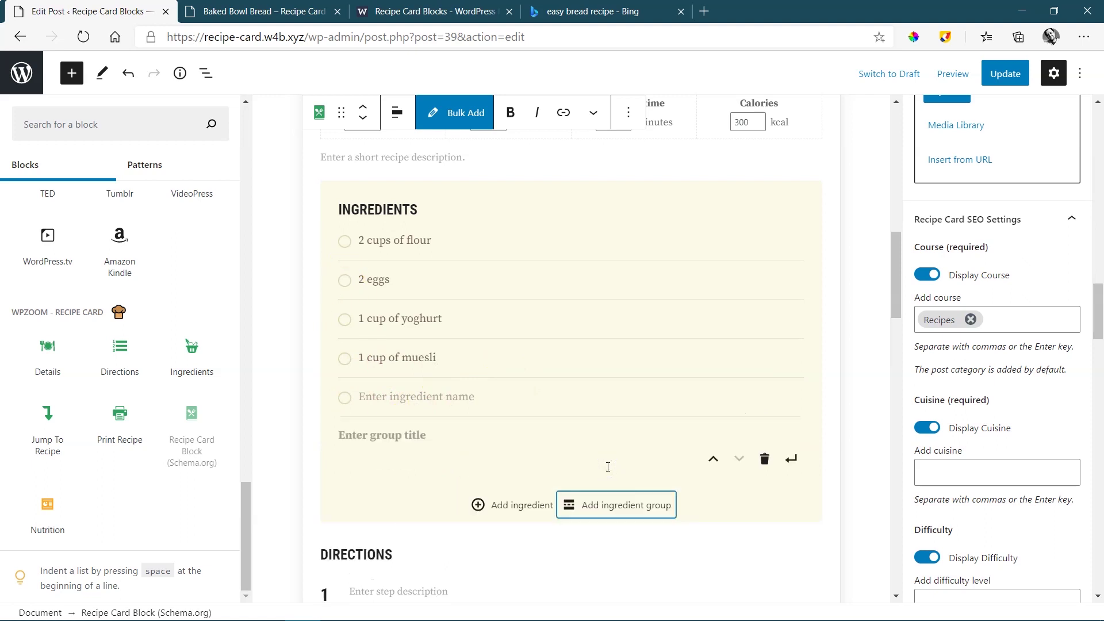
pyautogui.click(765, 459)
pyautogui.click(615, 402)
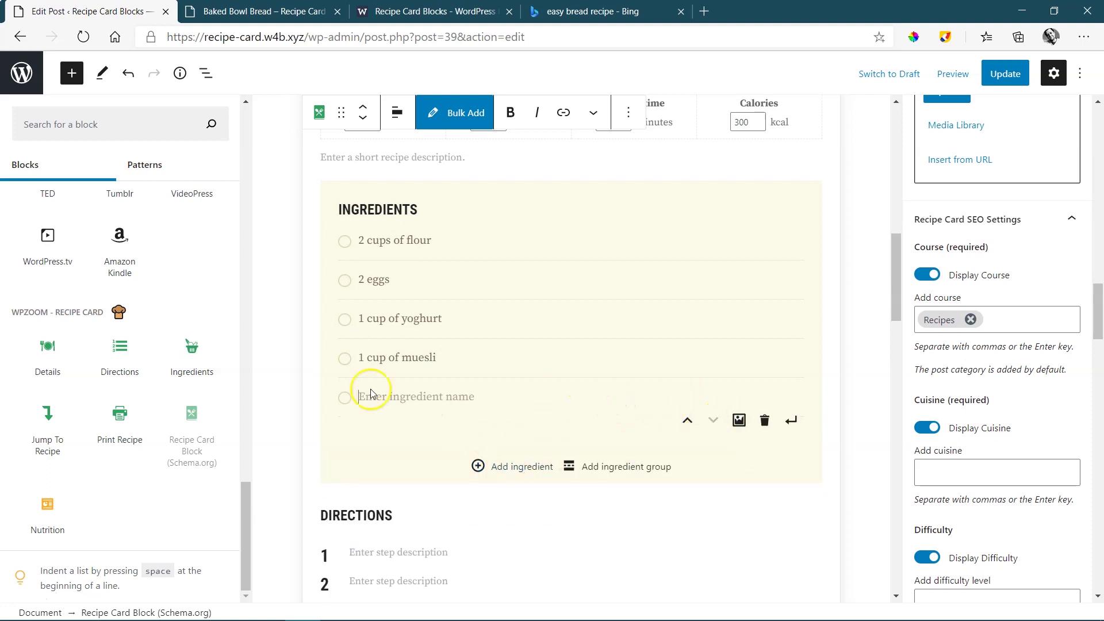
pyautogui.click(764, 423)
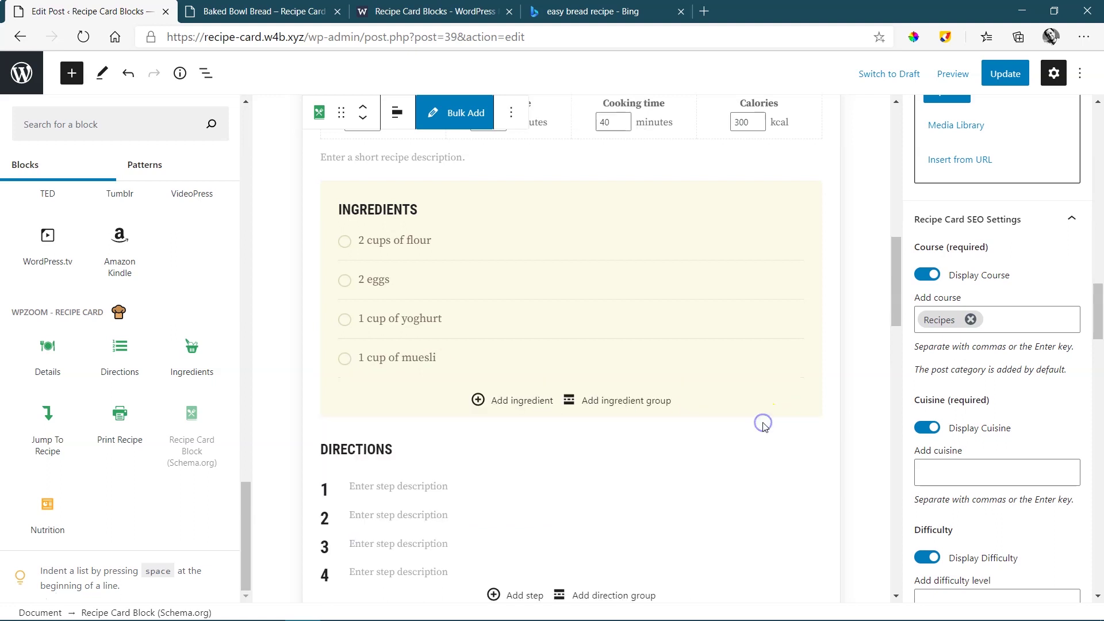
# Update the post, preview it in a new tab and tick off 2 cups of flour.
pyautogui.click(1005, 75)
pyautogui.click(953, 74)
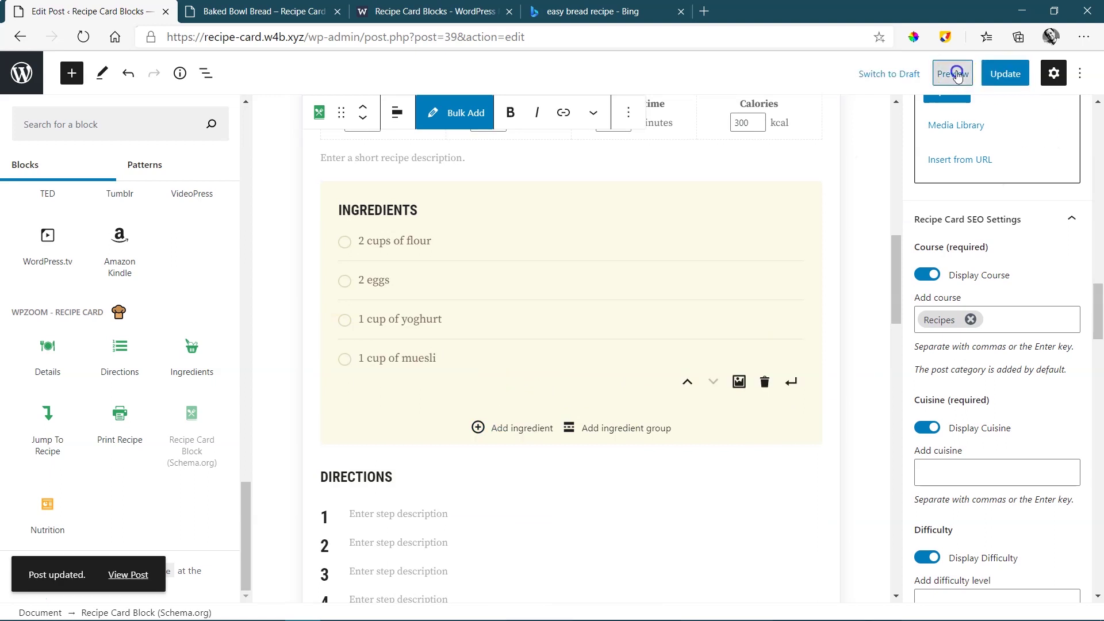
pyautogui.click(893, 207)
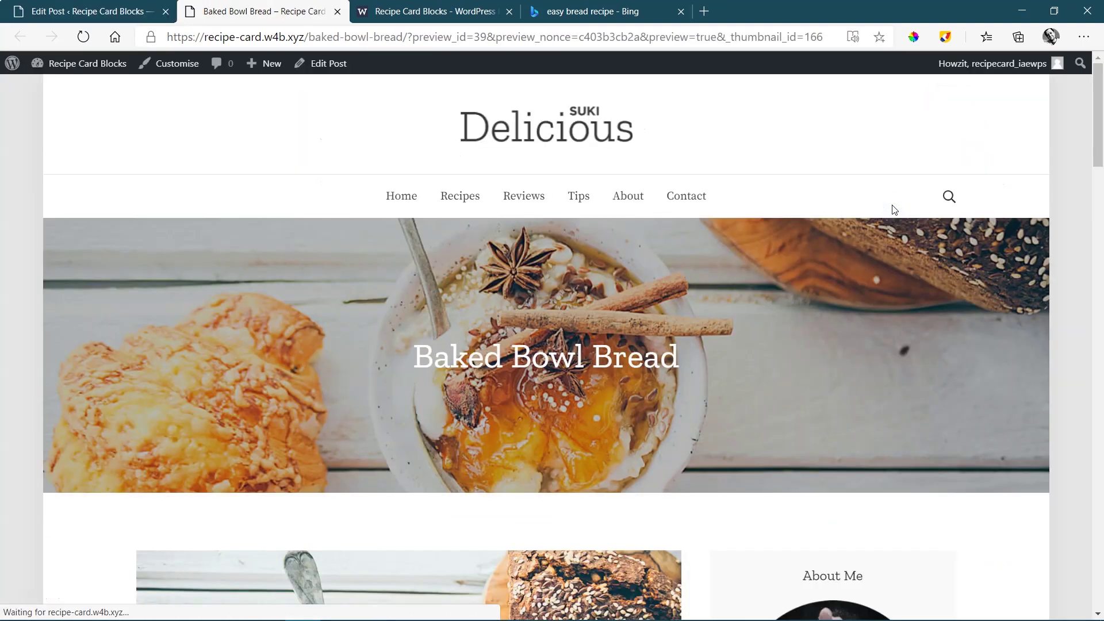
pyautogui.moveTo(1095, 92); pyautogui.dragTo(1097, 345)
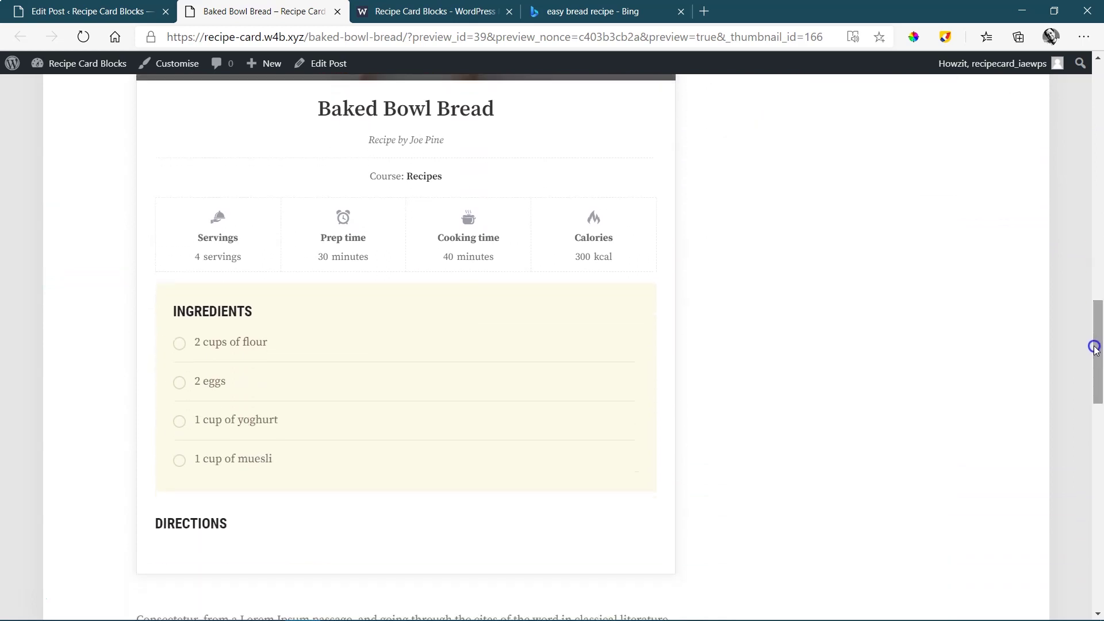
pyautogui.click(210, 343)
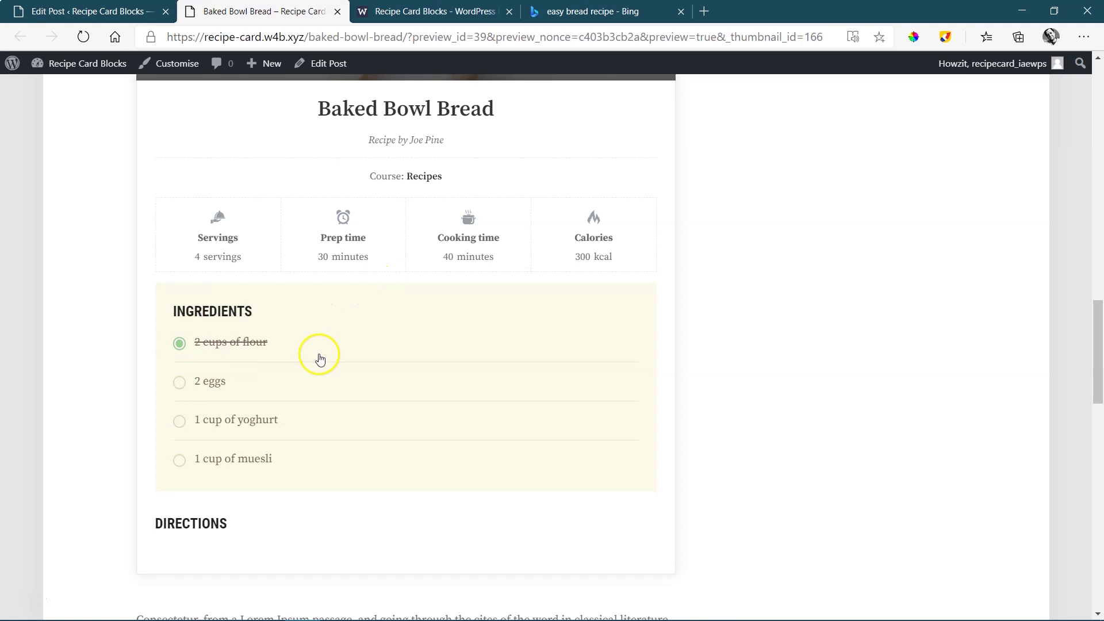
# Back in the editor, enter the directions Break the eggs., Mix with flour and Add one cup of milk.
pyautogui.hotkey('ctrl', 'shift', 'Tab')
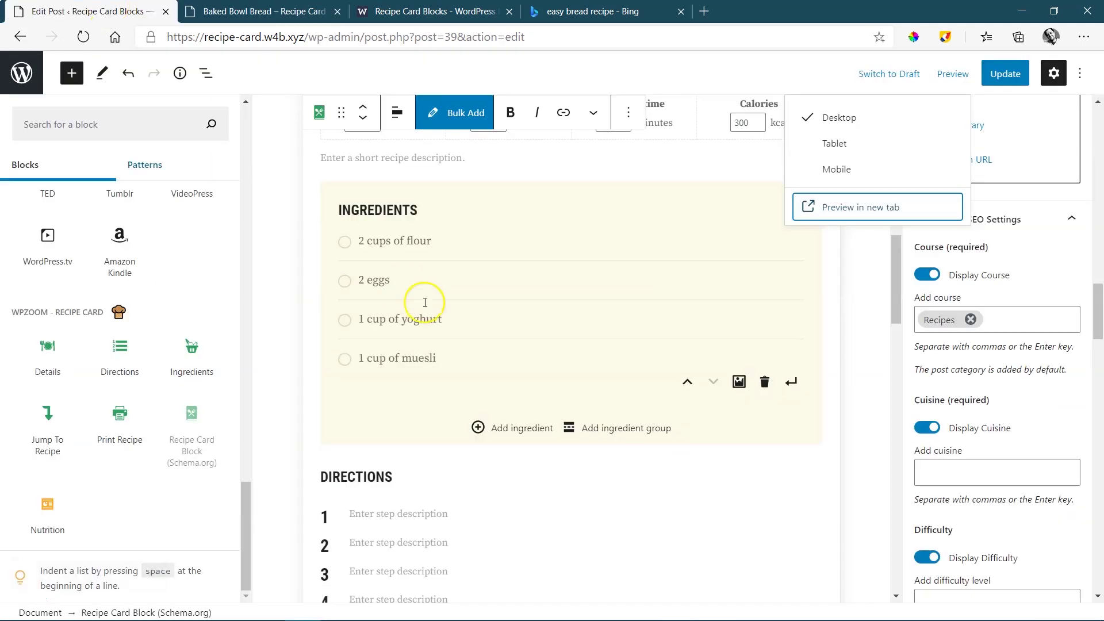
pyautogui.scroll(-5, 442, 314)
pyautogui.click(441, 314)
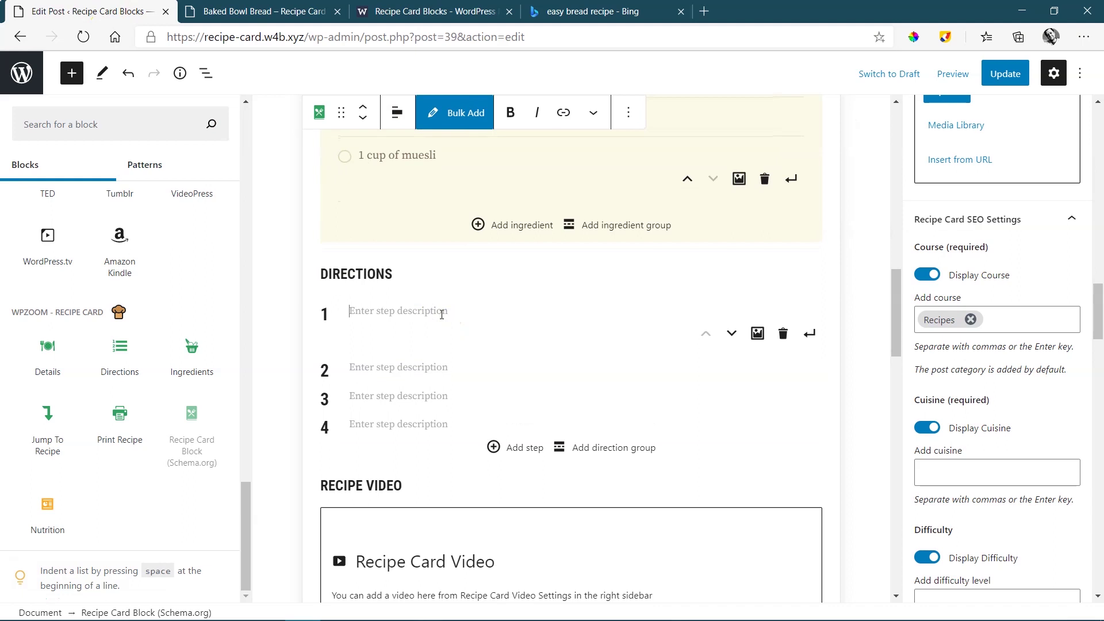
pyautogui.write('Break the eggs')
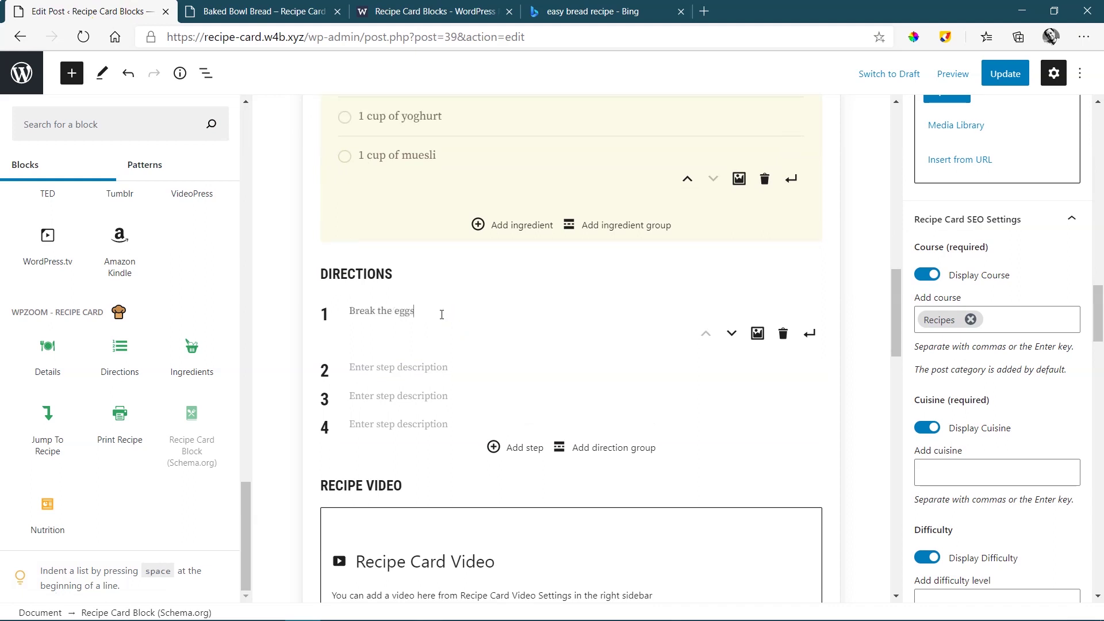
pyautogui.write('.')
pyautogui.click(371, 364)
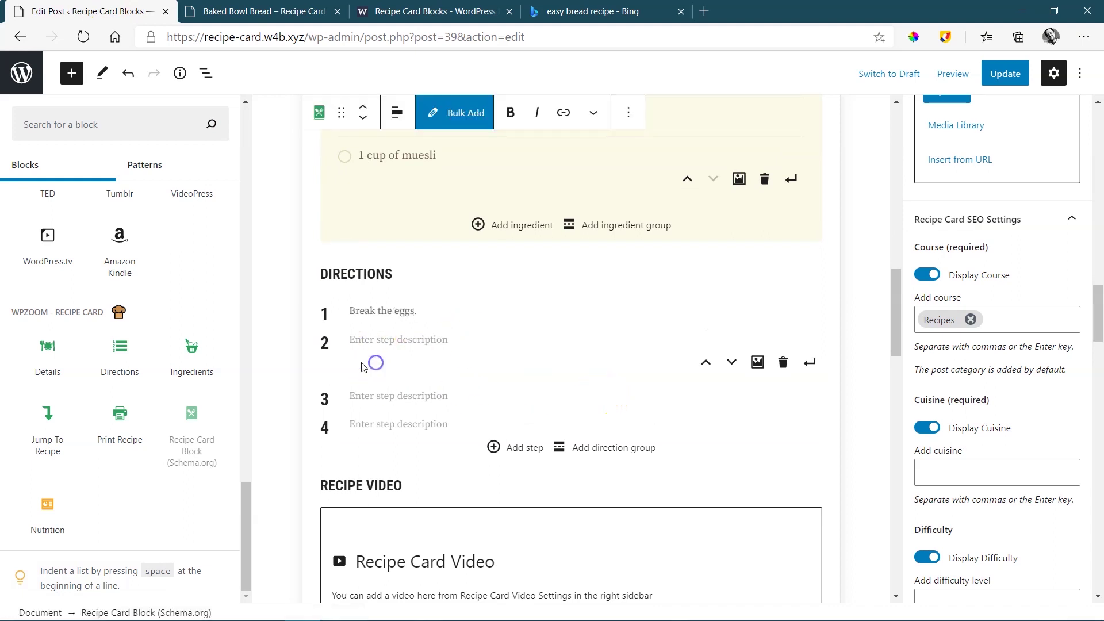
pyautogui.write('Mix with fl')
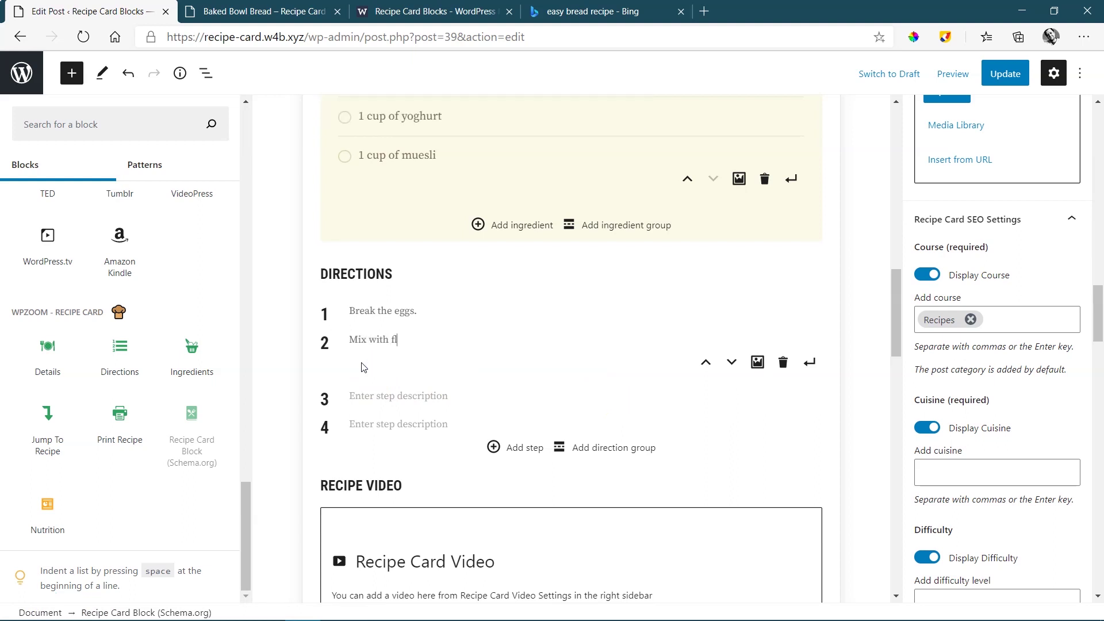
pyautogui.write('our')
pyautogui.click(369, 403)
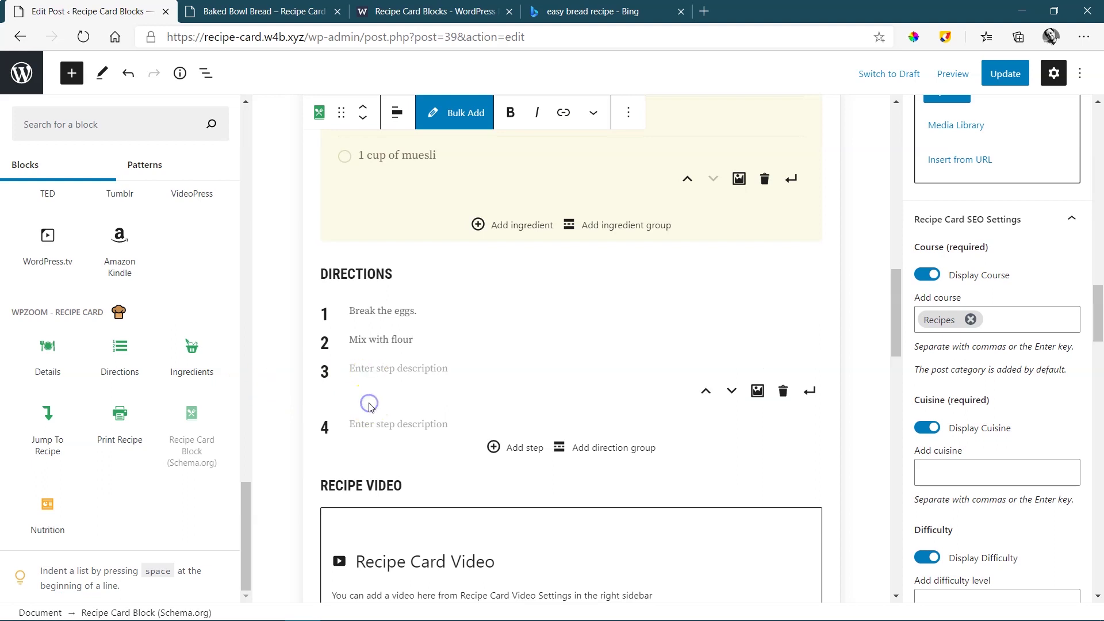
pyautogui.write('Add one cup of milk')
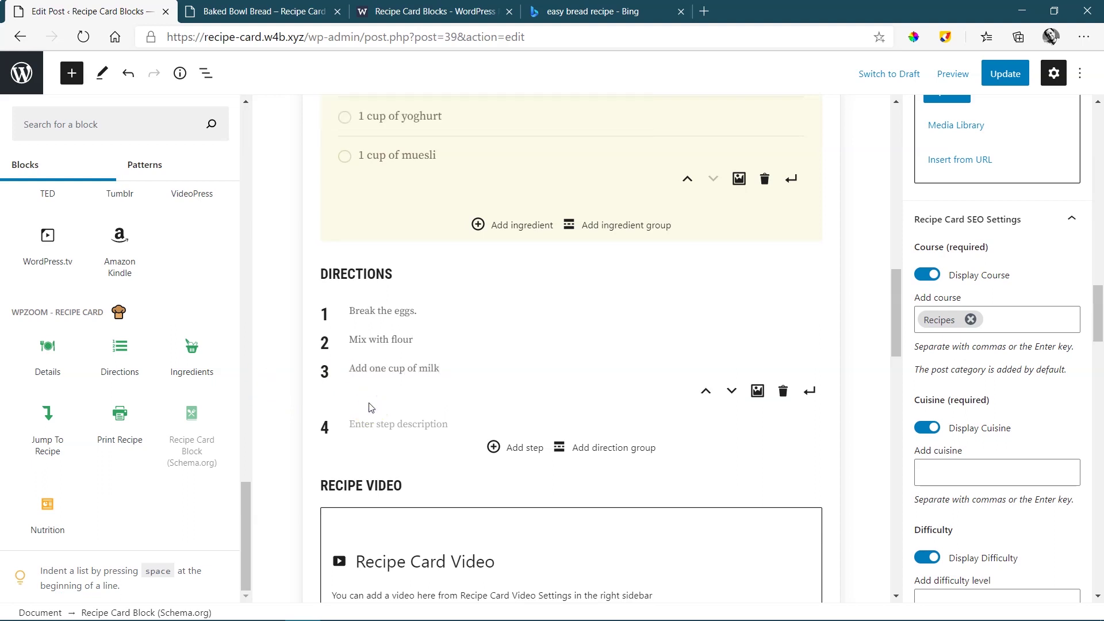
# Delete the empty fourth direction step and update the post.
pyautogui.click(407, 424)
pyautogui.click(779, 422)
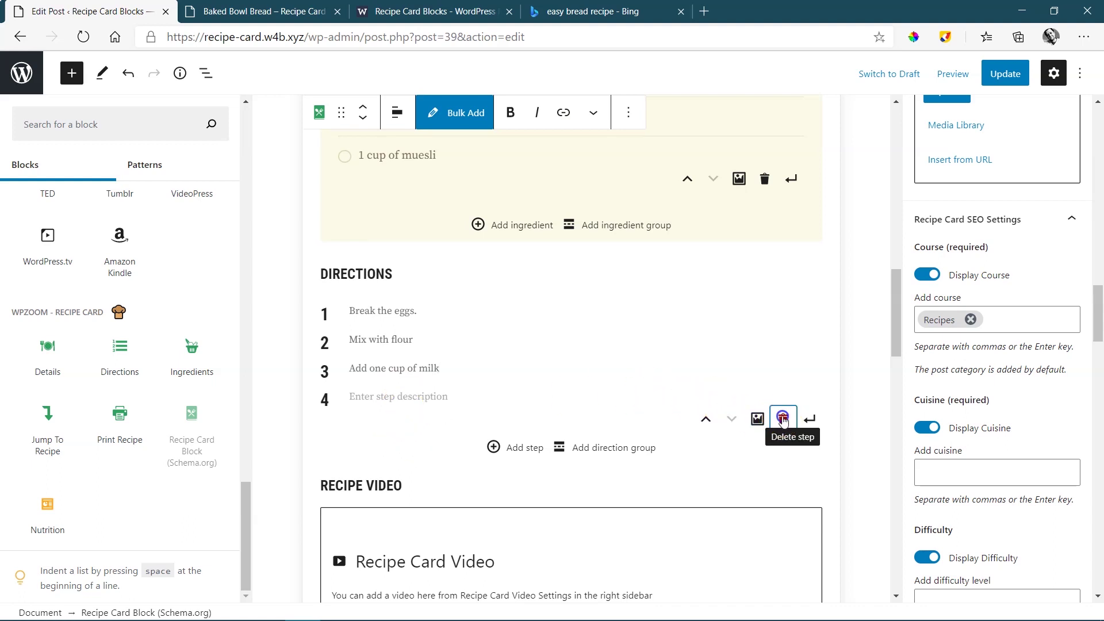
pyautogui.click(783, 419)
pyautogui.click(467, 368)
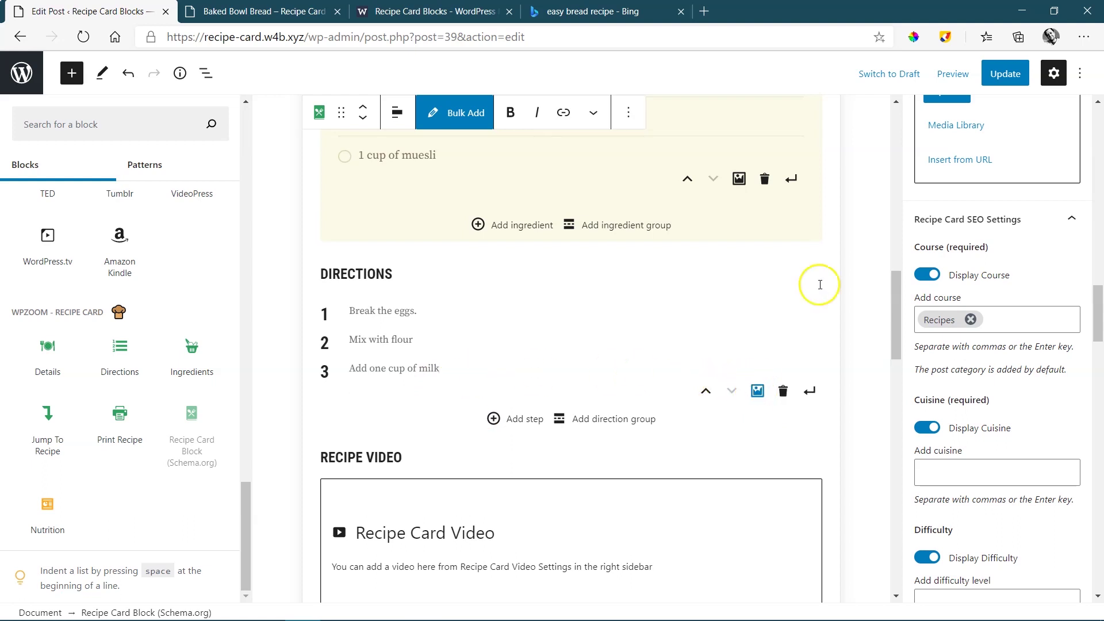
pyautogui.click(998, 75)
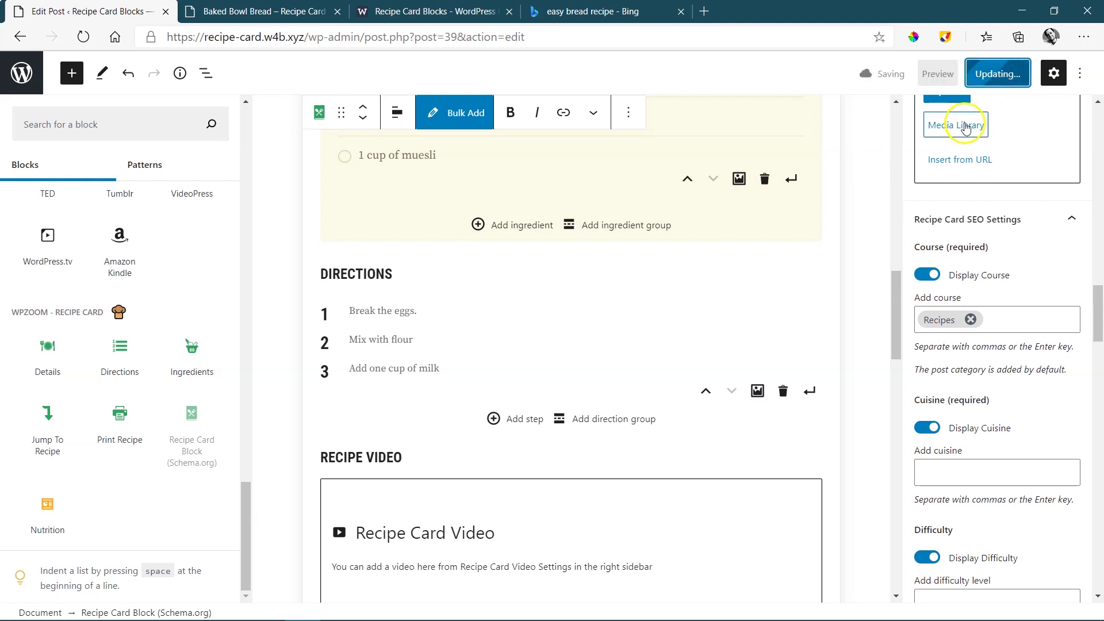
# Once the post has updated, scroll the editor back up to the recipe card header.
pyautogui.moveTo(896, 285); pyautogui.dragTo(895, 326)
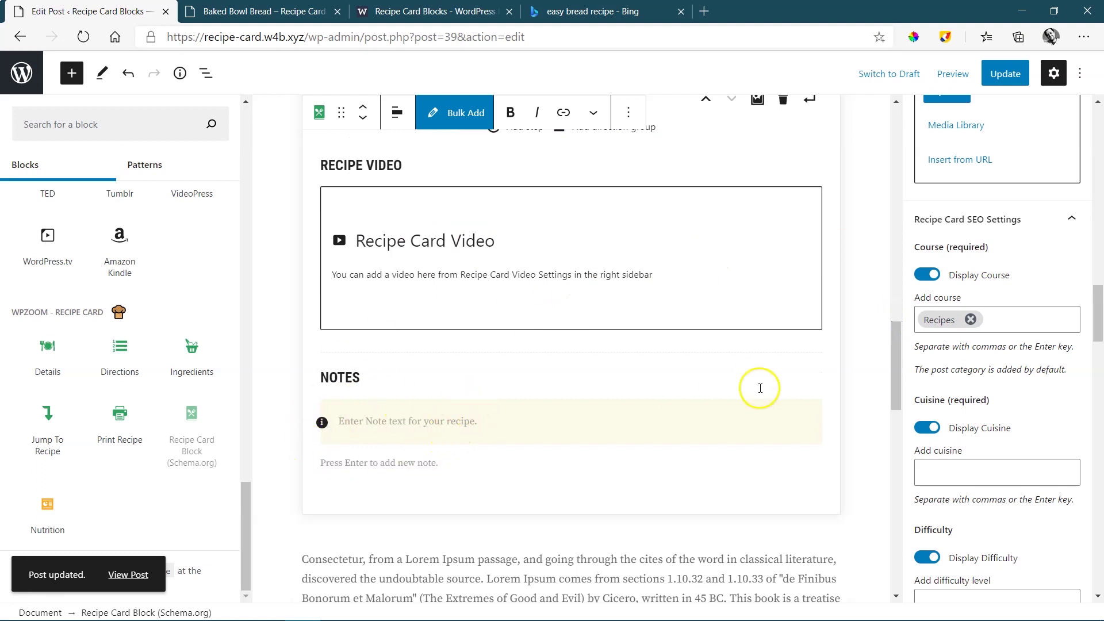
pyautogui.moveTo(895, 375); pyautogui.dragTo(904, 244)
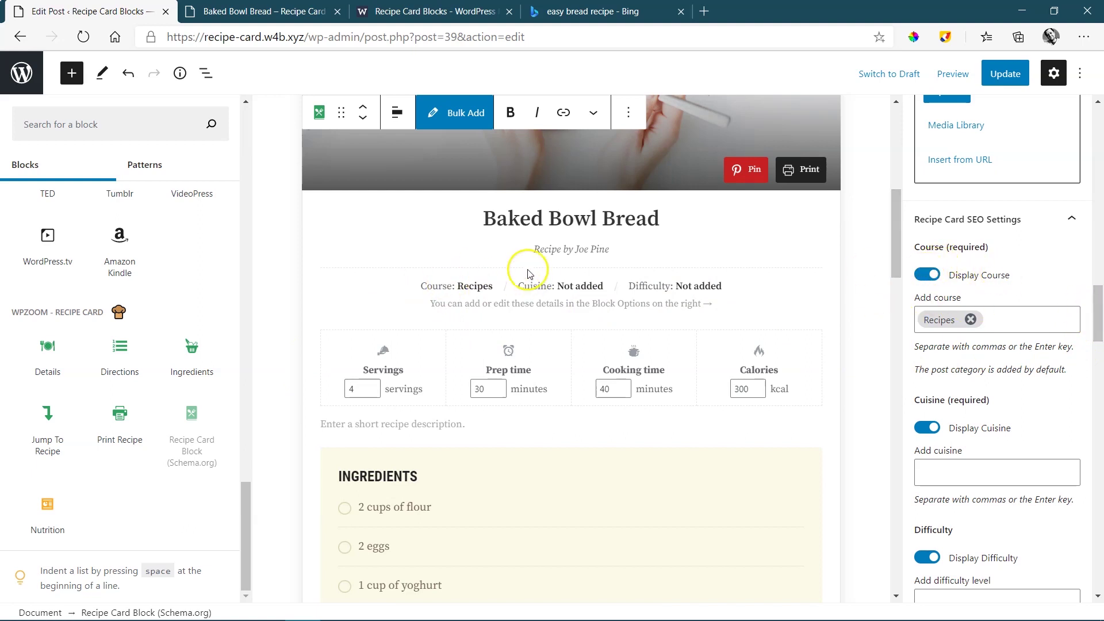
# Set the recipe's cuisine to bread, leaving the course shown.
pyautogui.click(928, 277)
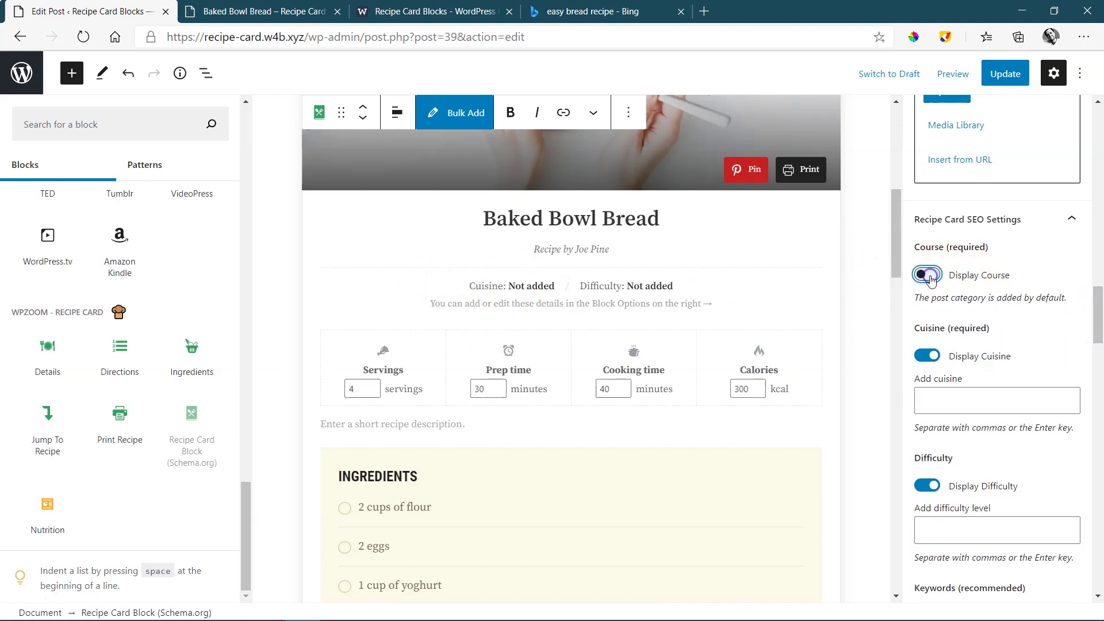
pyautogui.click(928, 276)
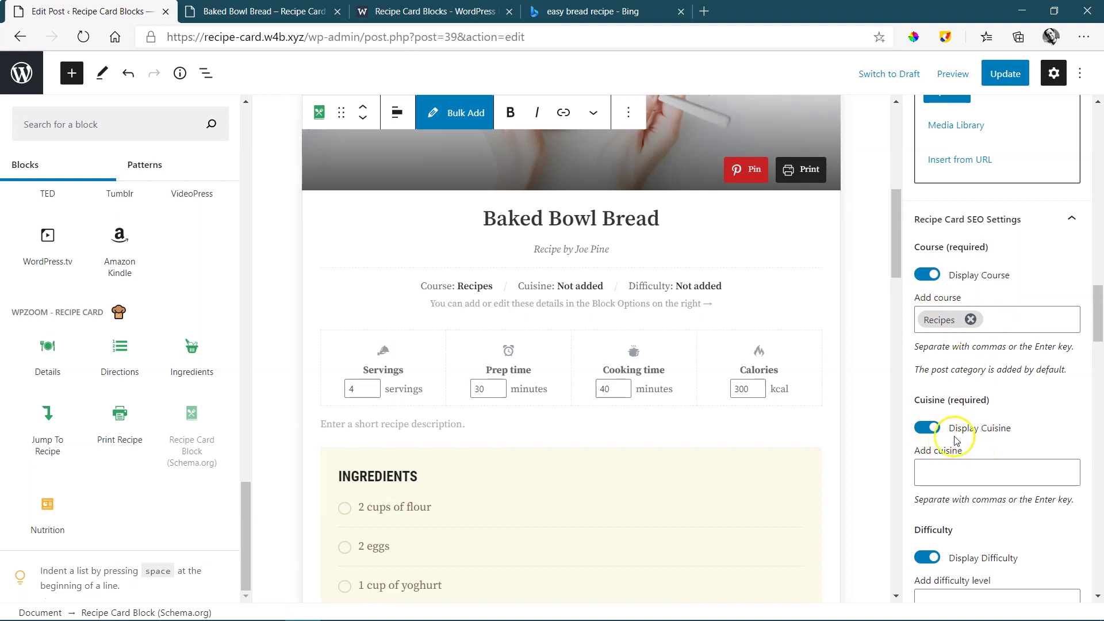
pyautogui.click(952, 472)
pyautogui.write('bread')
pyautogui.press('Return')
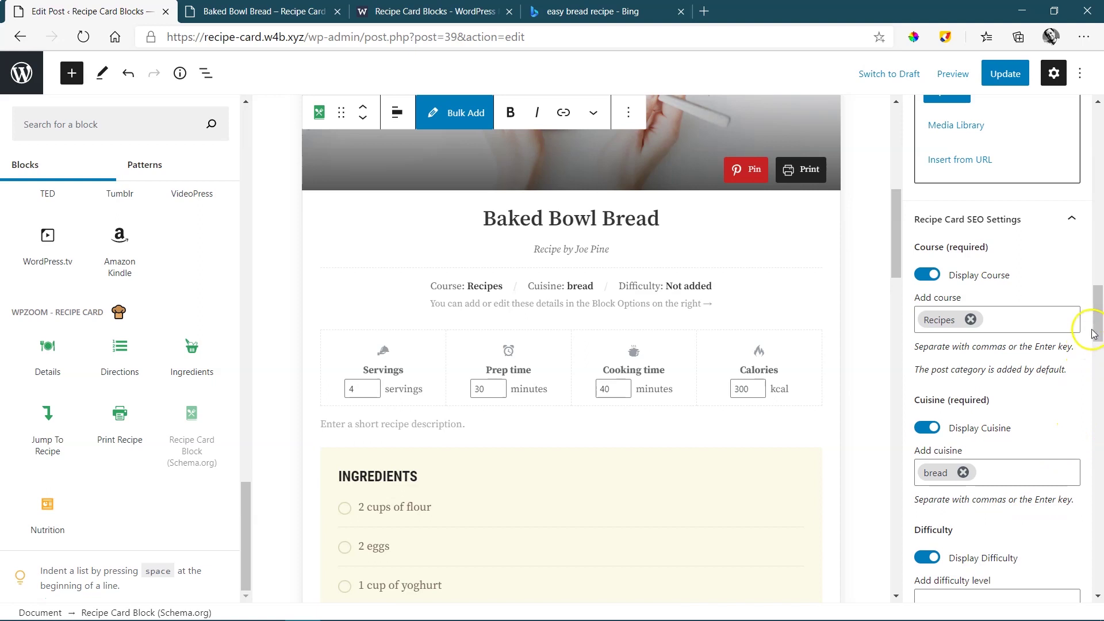
# Set the recipe's difficulty level to beginner.
pyautogui.moveTo(1096, 325); pyautogui.dragTo(1096, 349)
pyautogui.click(1009, 394)
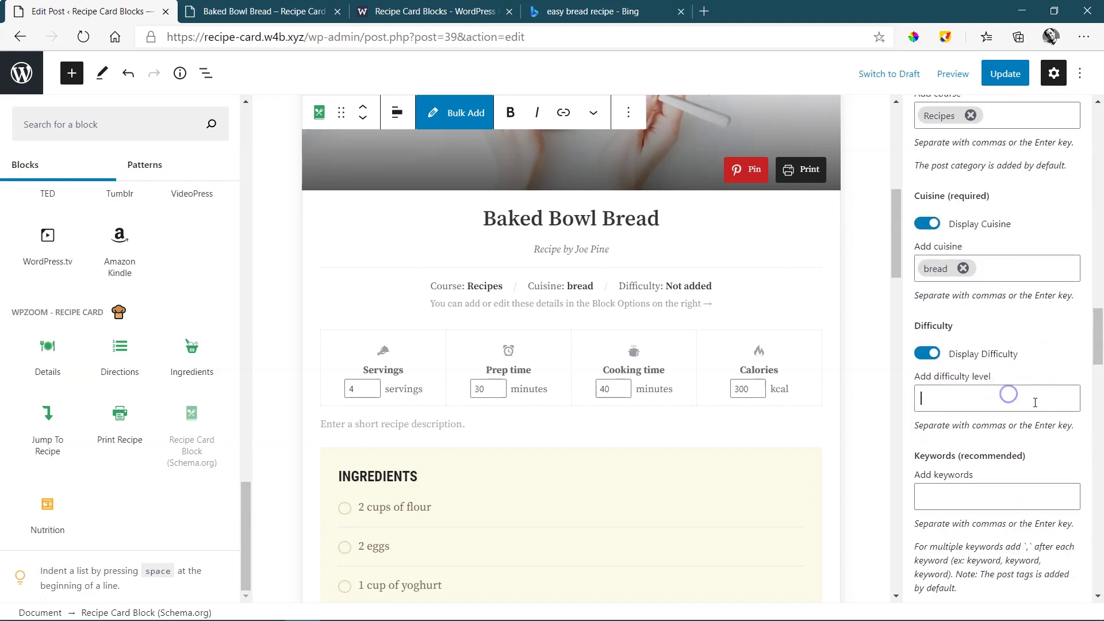
pyautogui.write('beginner')
pyautogui.press('Return')
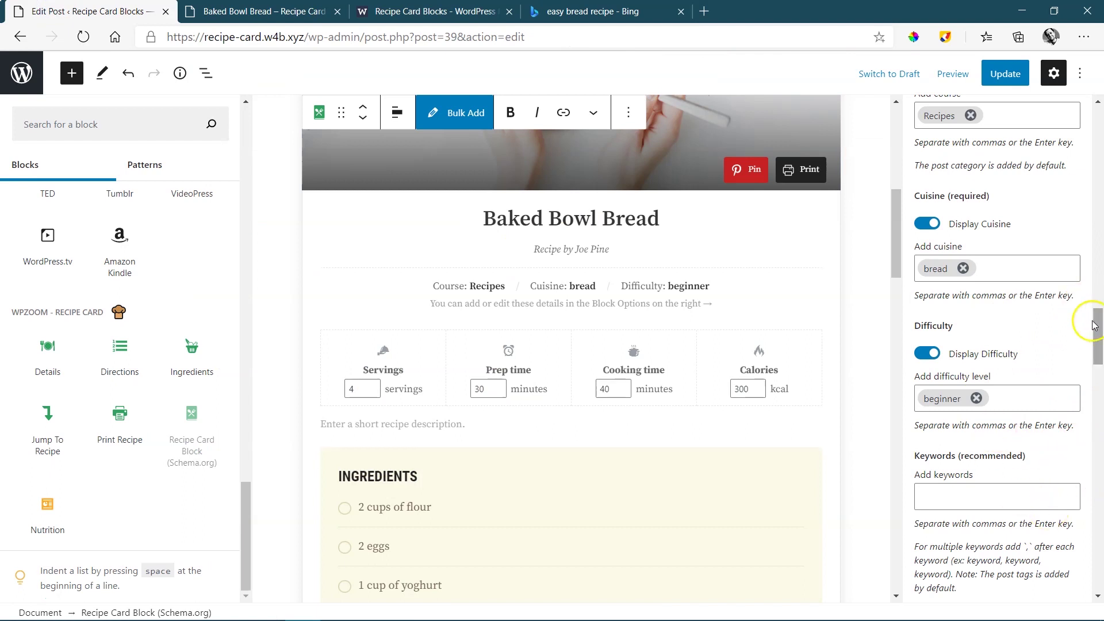
# Add the keywords bread, yoghurt bread, easy and latest to the recipe.
pyautogui.moveTo(1096, 326); pyautogui.dragTo(1097, 343)
pyautogui.click(1014, 364)
pyautogui.write('bread')
pyautogui.press('Return')
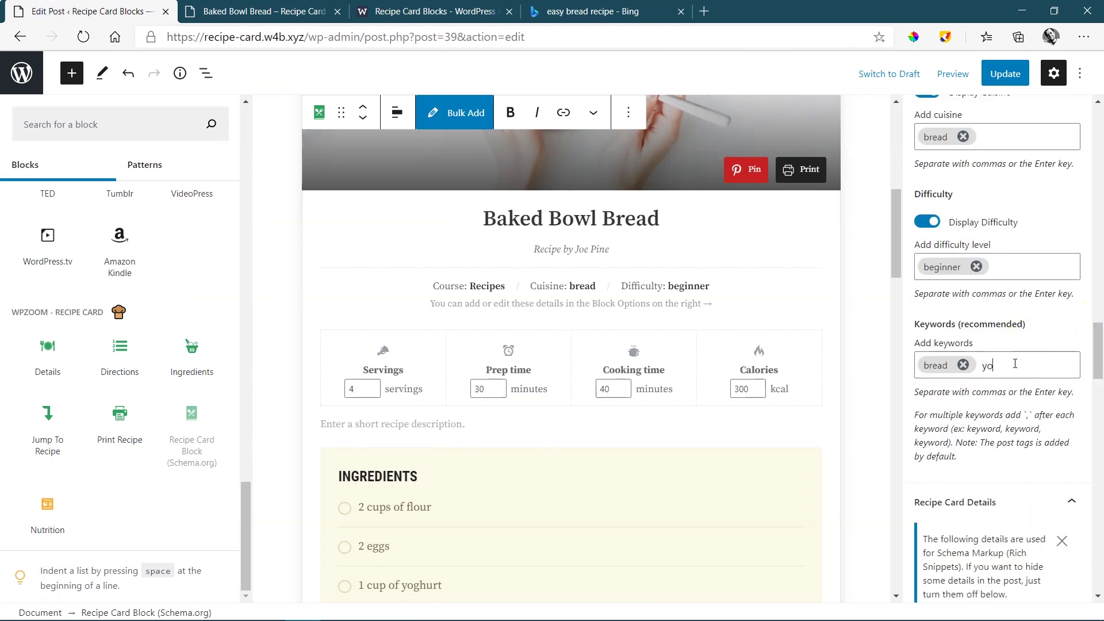
pyautogui.write('yoghurt bread')
pyautogui.press('Return')
pyautogui.write('easy')
pyautogui.press('Return')
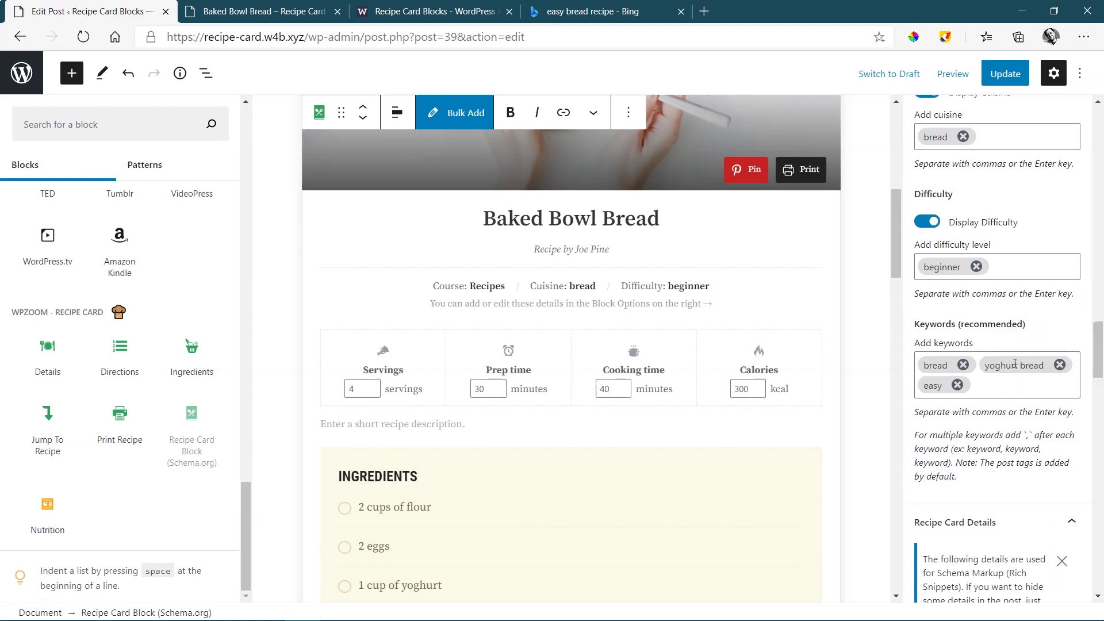
pyautogui.write('latest')
pyautogui.press('Return')
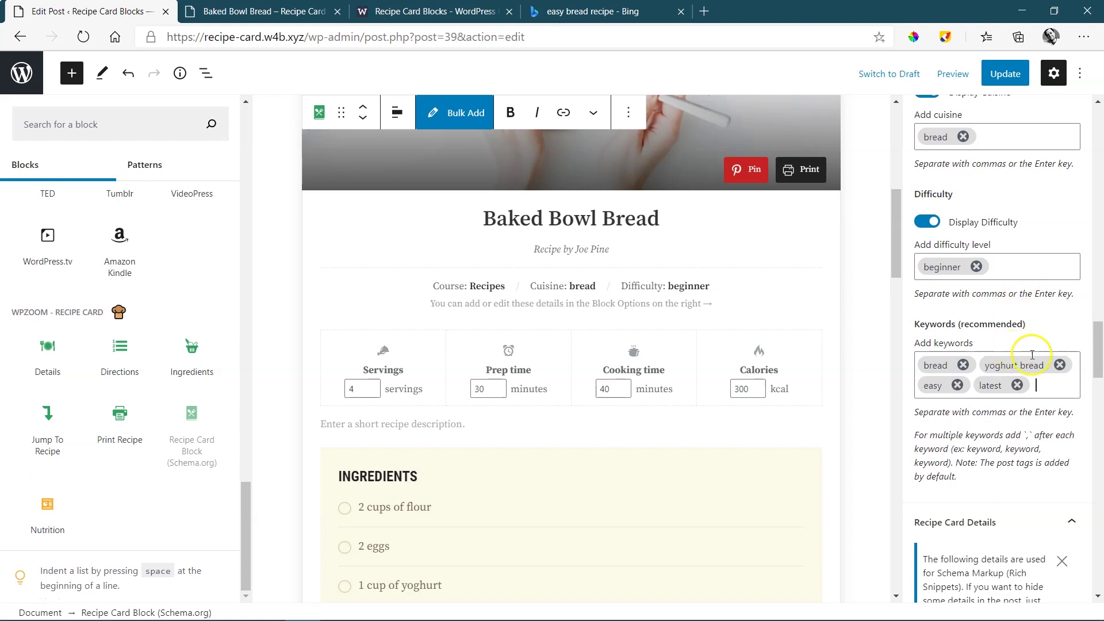
# Switch off Display Course in Recipe Card SEO Settings, leaving only Cuisine and Difficulty shown.
pyautogui.click(1098, 349)
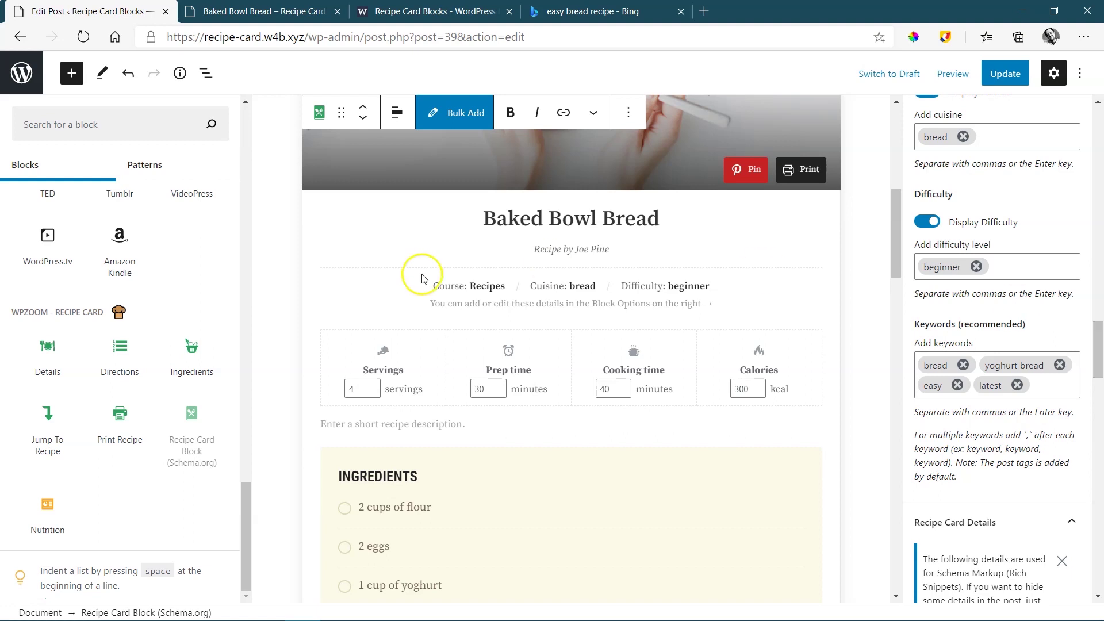
pyautogui.click(1073, 355)
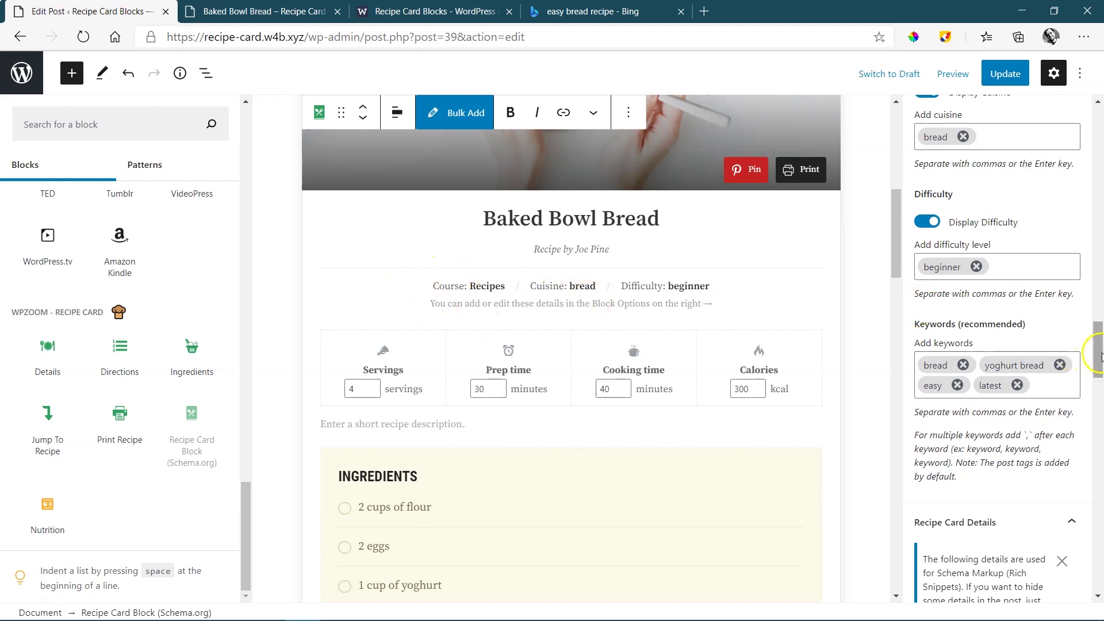
pyautogui.moveTo(1099, 352); pyautogui.dragTo(1100, 329)
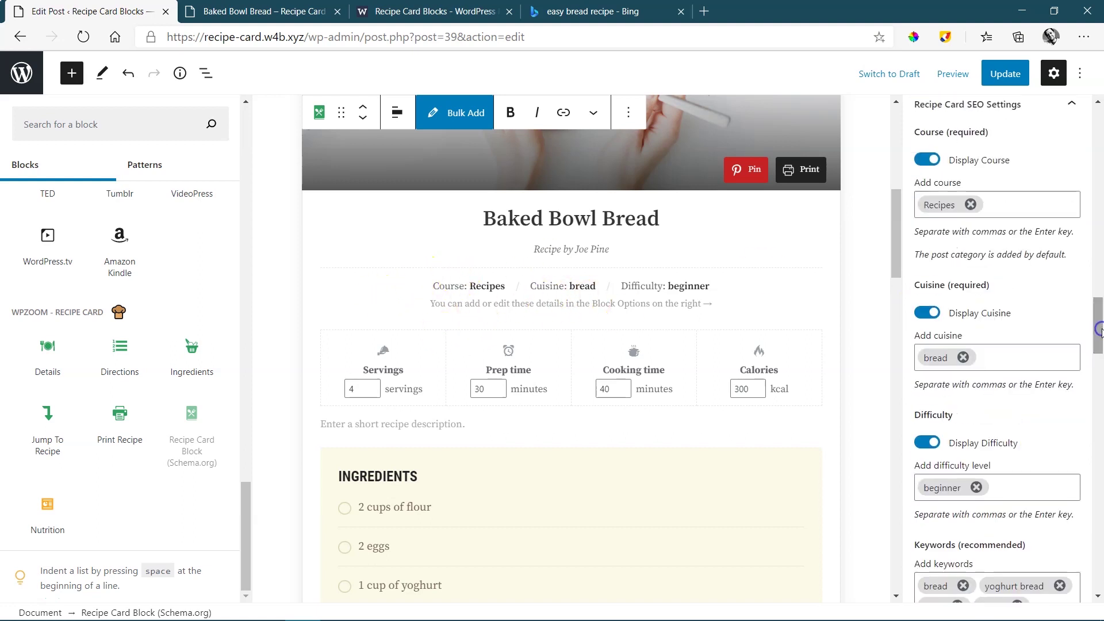
pyautogui.click(925, 160)
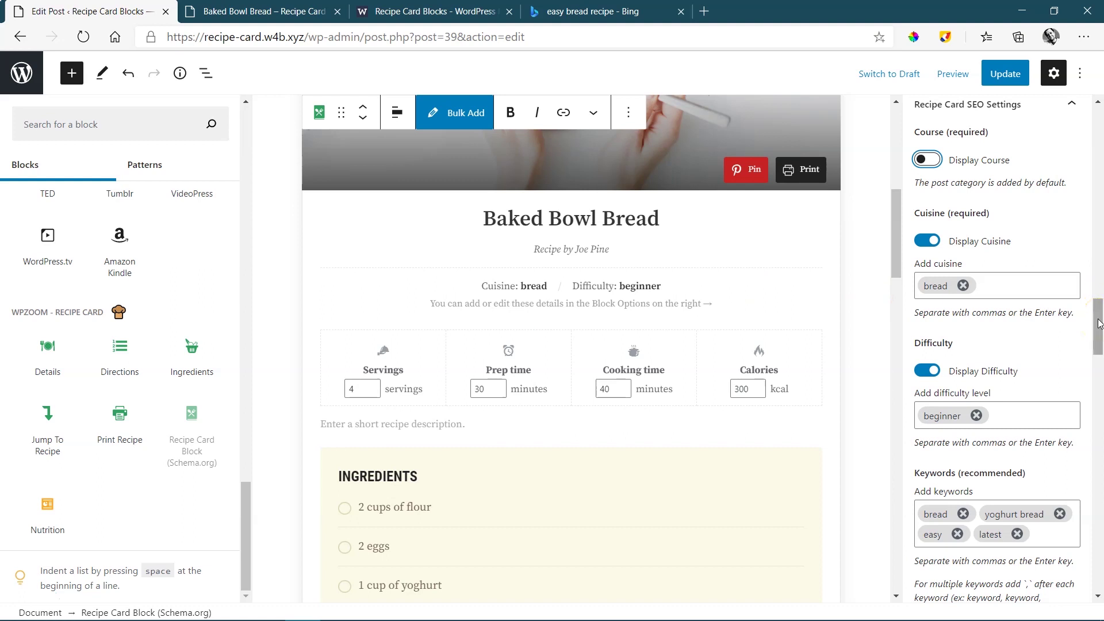
pyautogui.moveTo(1096, 324); pyautogui.dragTo(1099, 382)
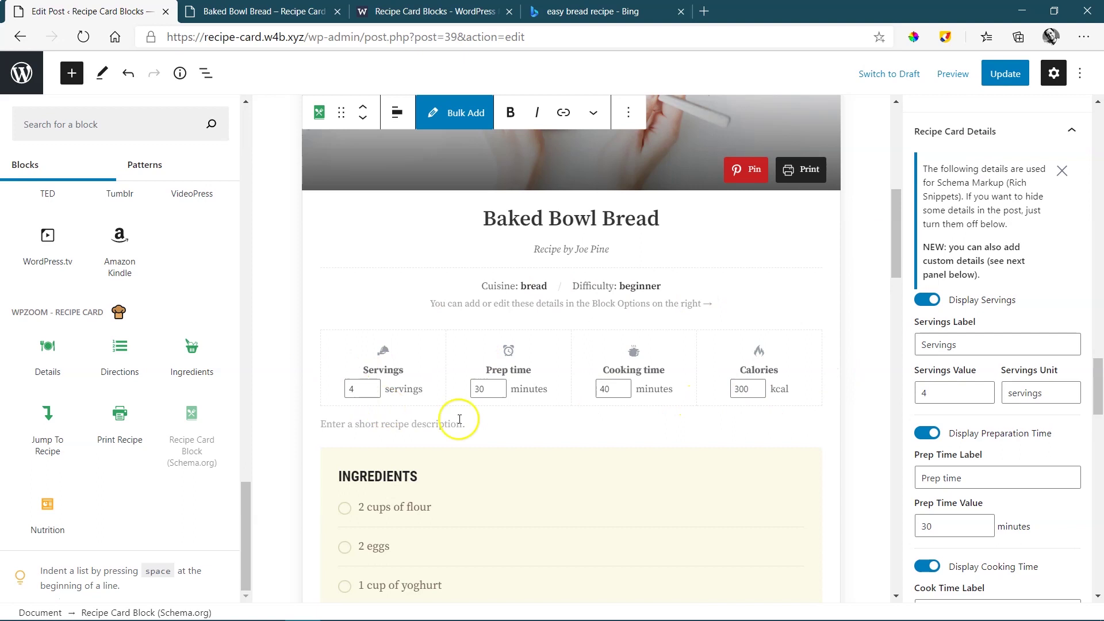
# Try 'Serve how many?' as the Servings label, then restore it and set servings to 8.
pyautogui.moveTo(1096, 387); pyautogui.dragTo(1097, 402)
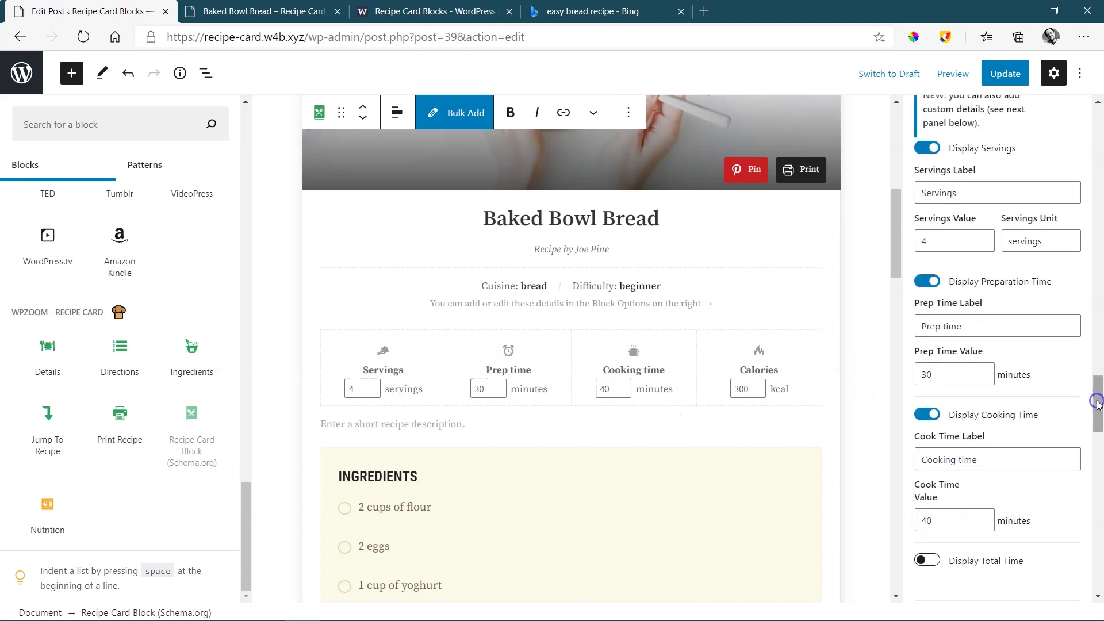
pyautogui.doubleClick(962, 192)
pyautogui.click(889, 194)
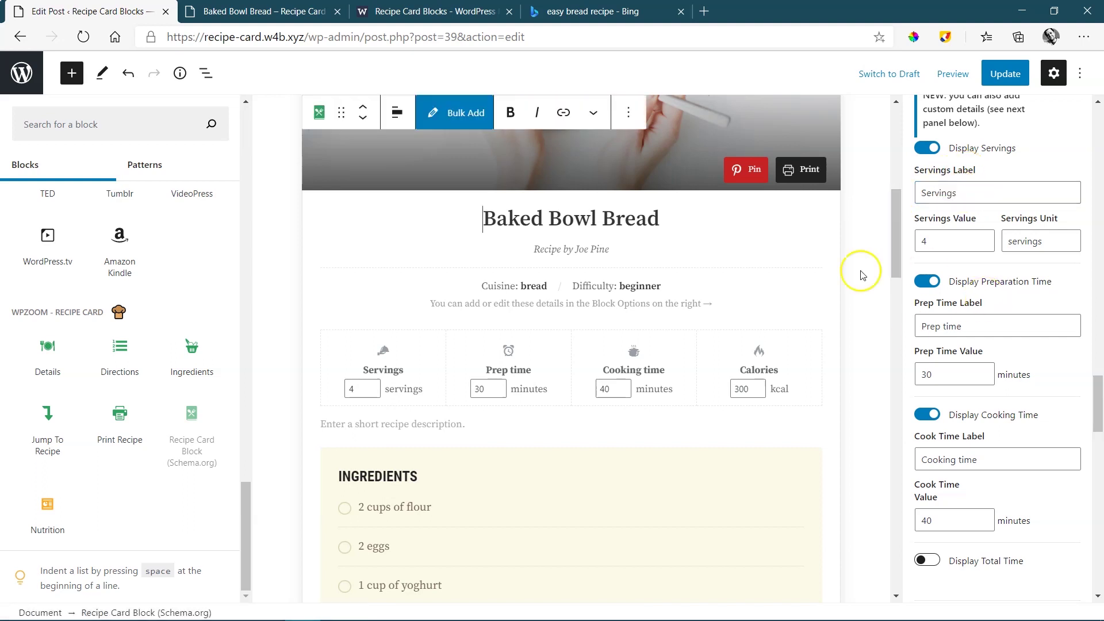
pyautogui.doubleClick(948, 192)
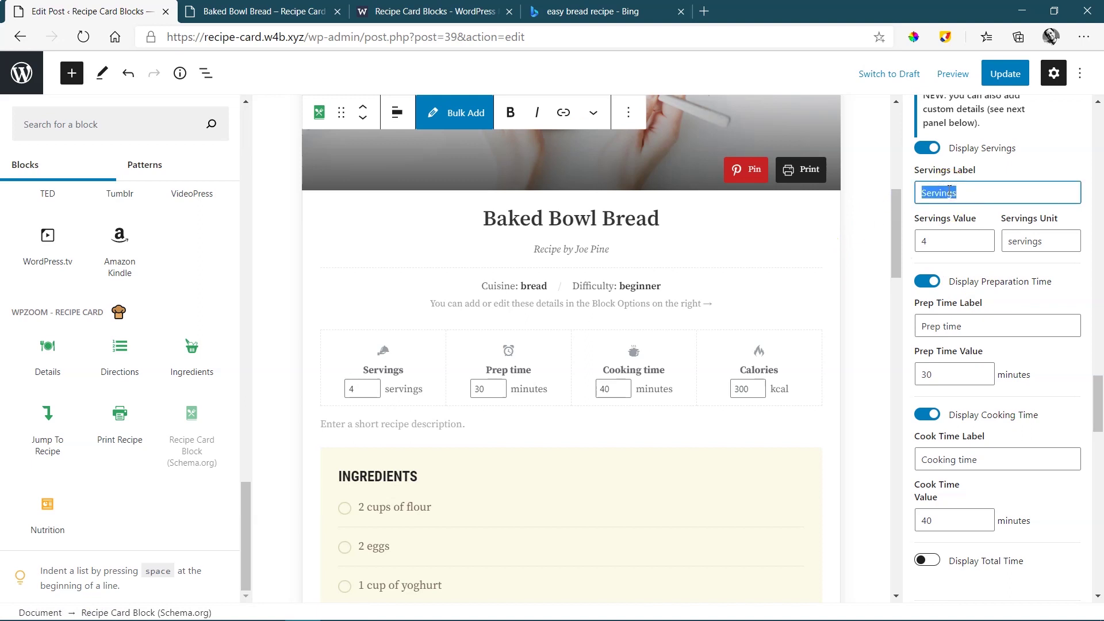
pyautogui.write('s')
pyautogui.press('BackSpace')
pyautogui.write('Serve how')
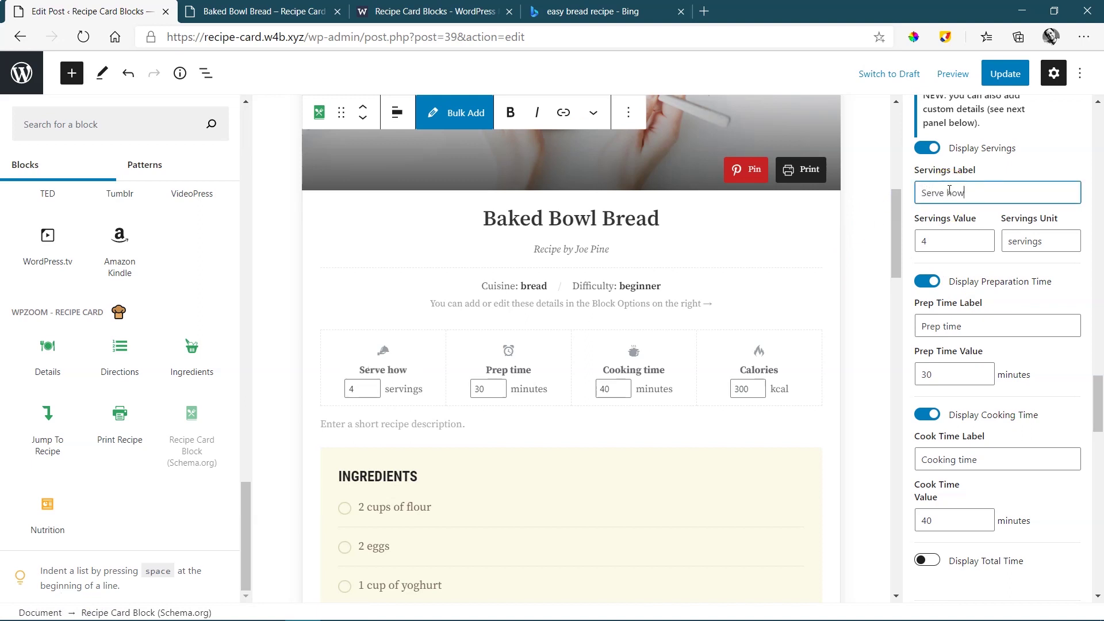
pyautogui.write(' many?')
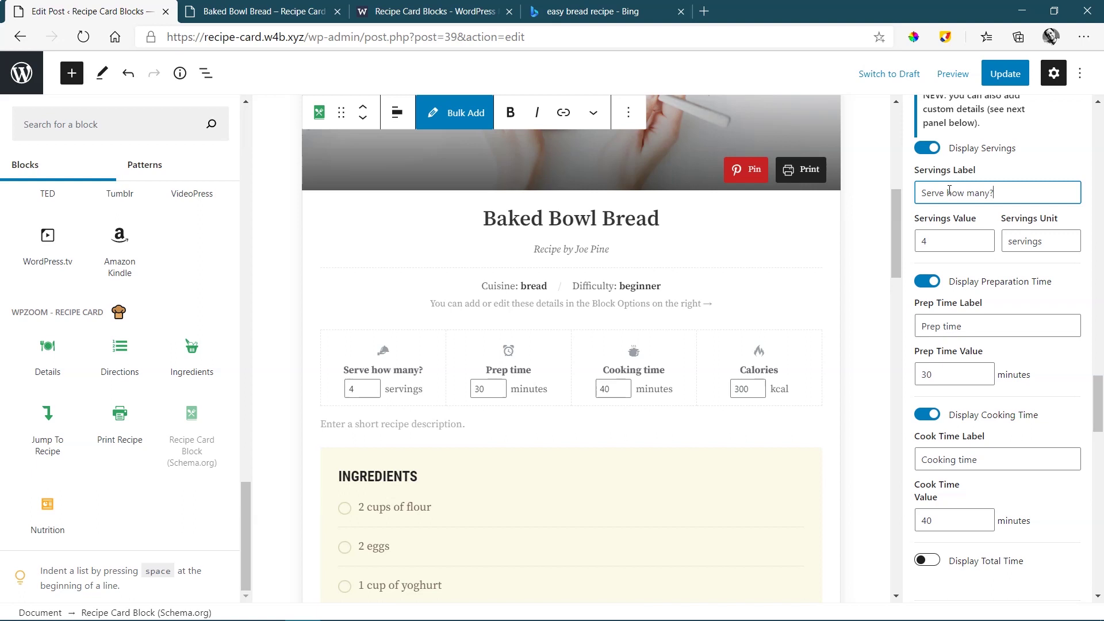
pyautogui.click(926, 242)
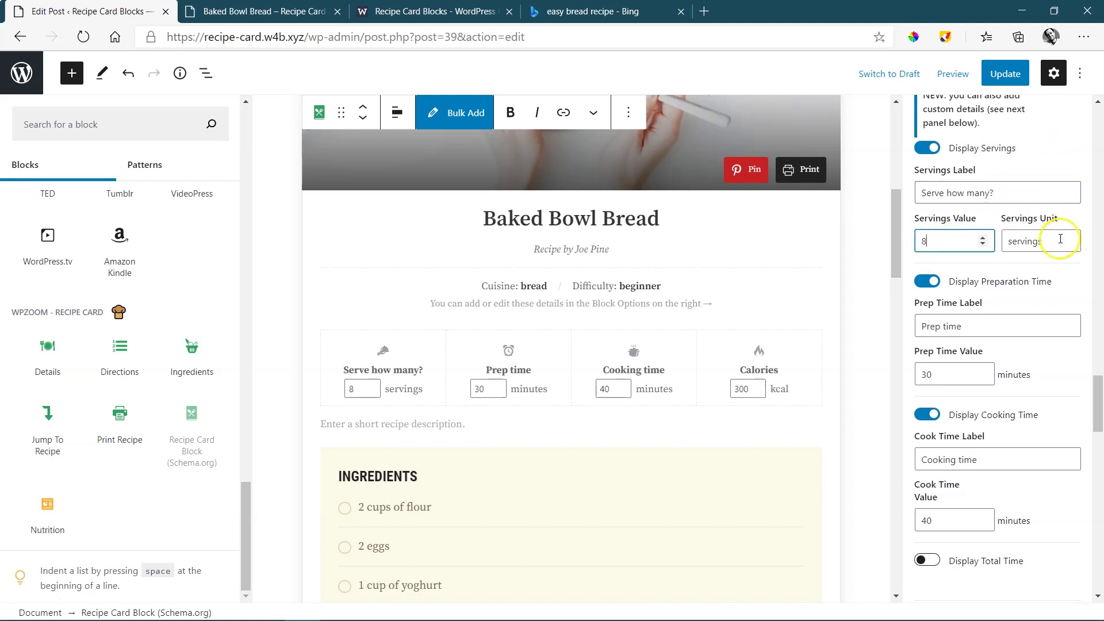
pyautogui.moveTo(1045, 244); pyautogui.dragTo(1013, 244)
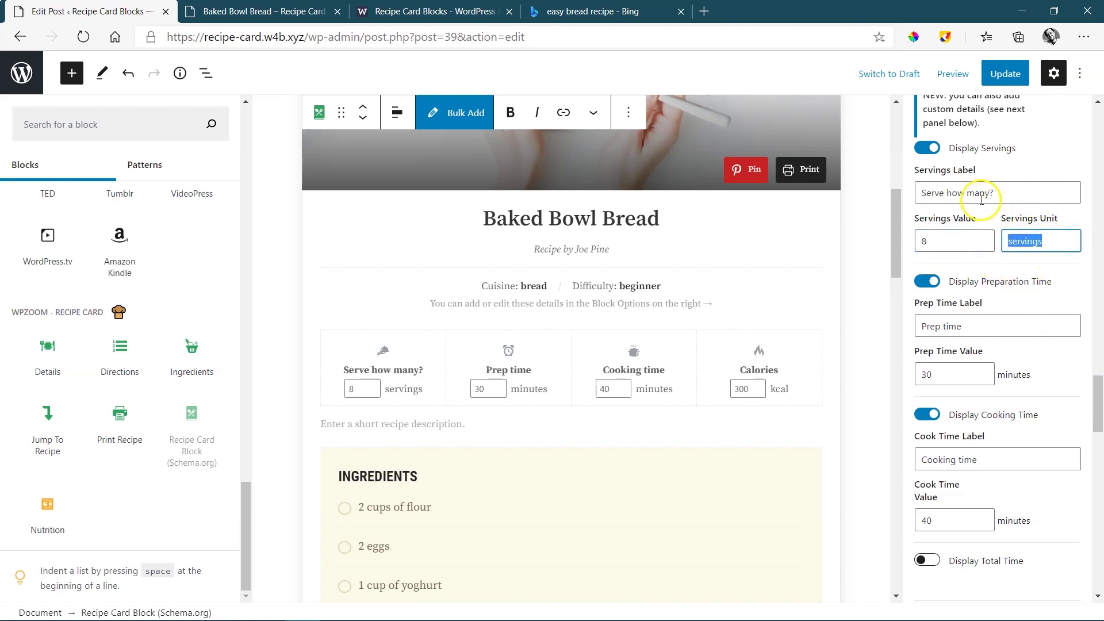
pyautogui.moveTo(998, 193); pyautogui.dragTo(911, 204)
pyautogui.write('Servings')
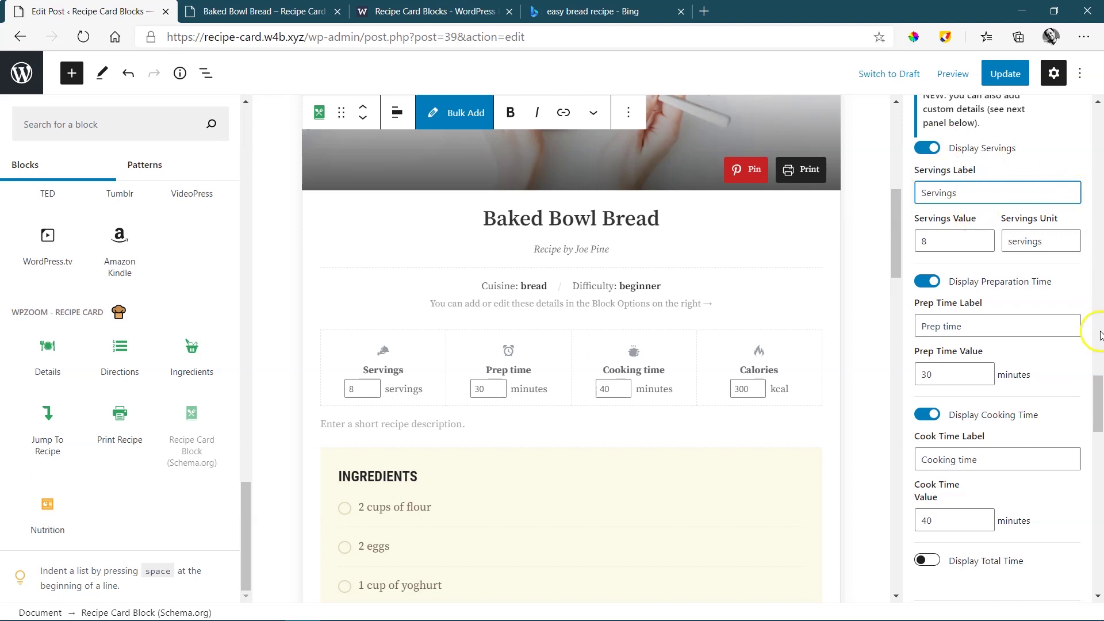
pyautogui.click(1023, 183)
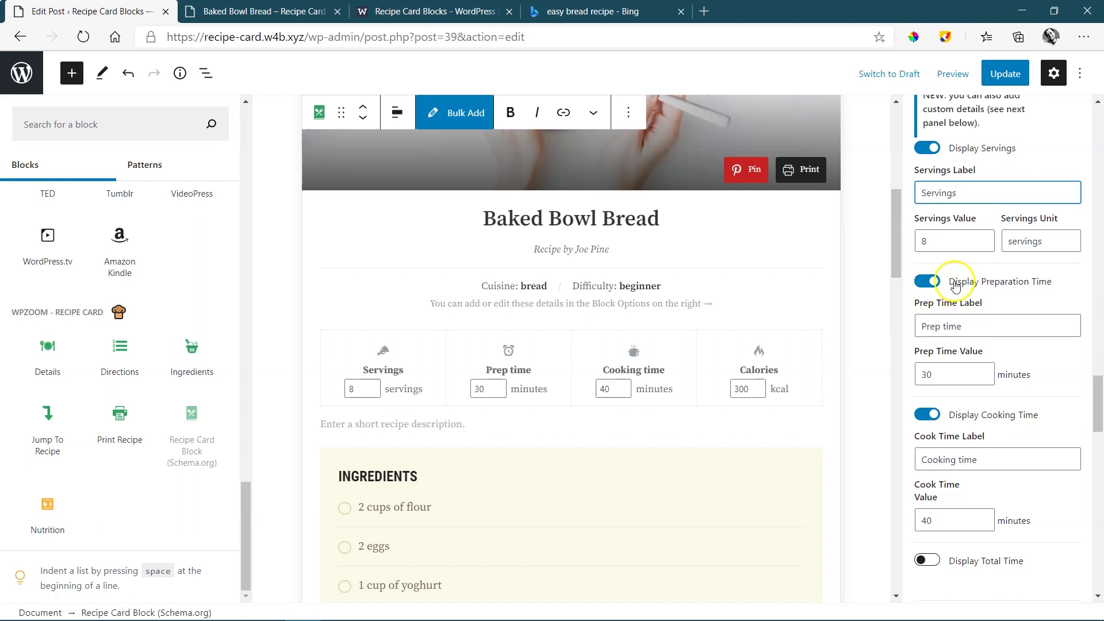
# Set the Prep Time value to 45 minutes.
pyautogui.click(934, 375)
pyautogui.click(851, 369)
pyautogui.write('45')
pyautogui.doubleClick(922, 375)
pyautogui.write('45')
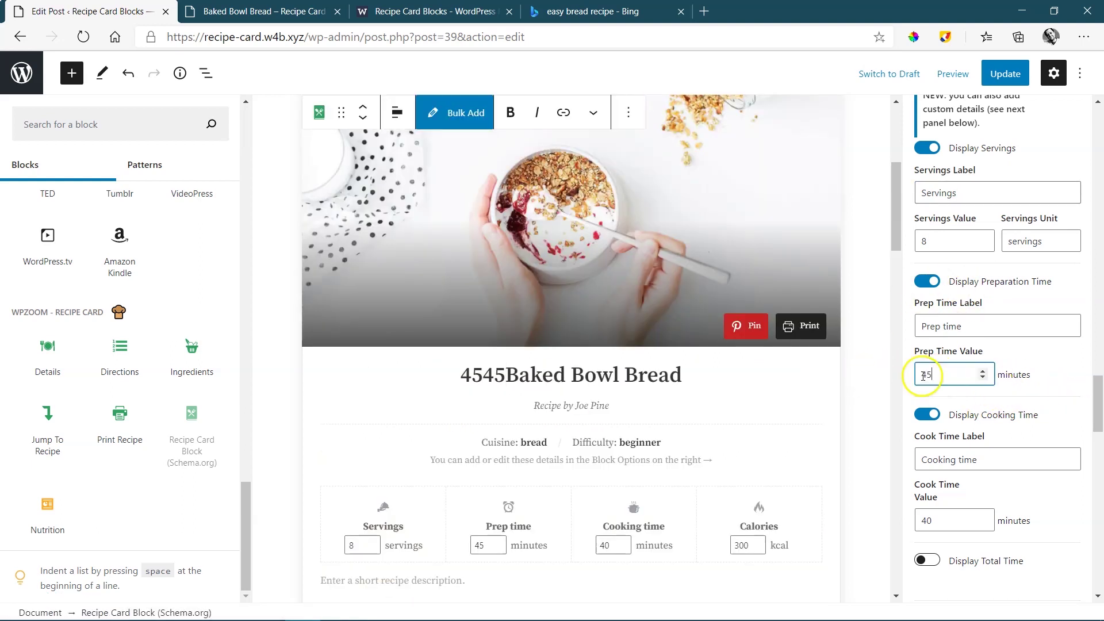
pyautogui.moveTo(892, 221); pyautogui.dragTo(891, 244)
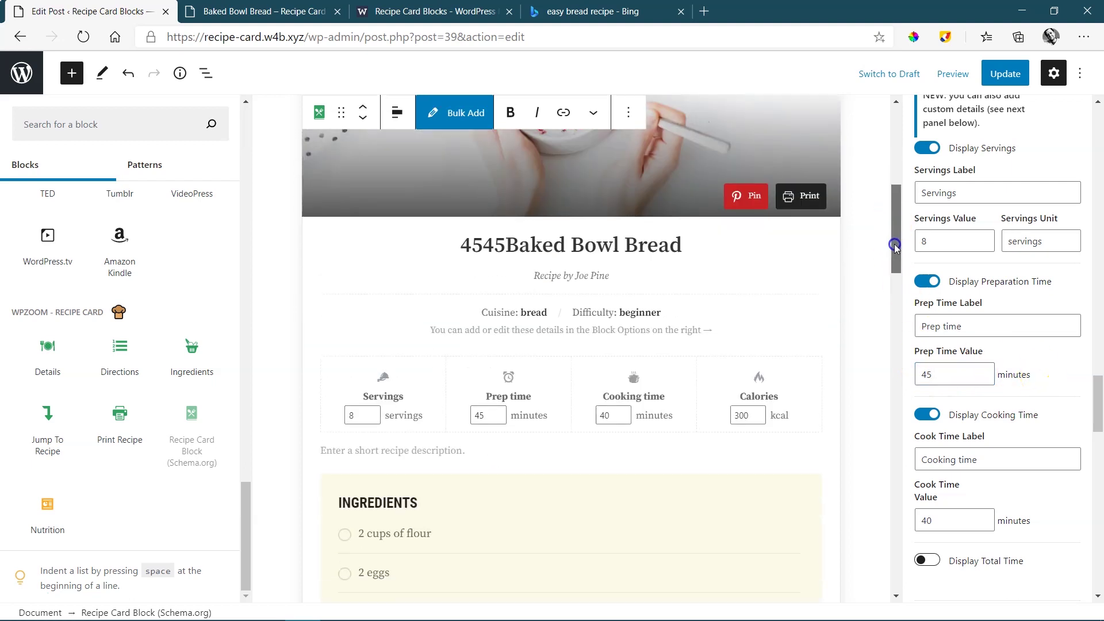
pyautogui.moveTo(1098, 397); pyautogui.dragTo(1098, 442)
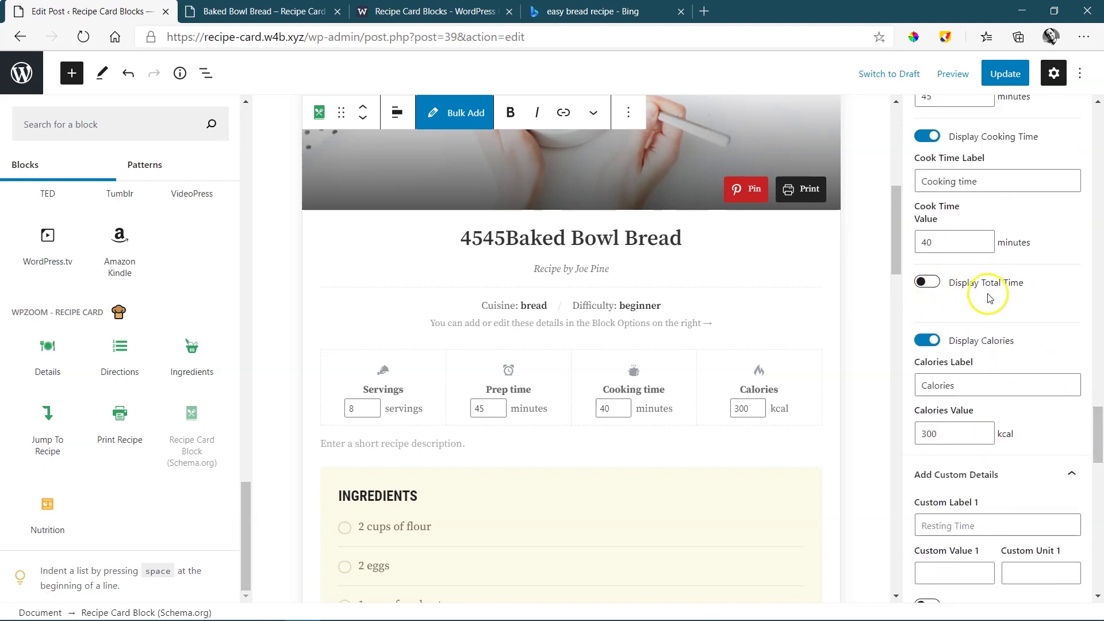
pyautogui.click(592, 11)
# Check the Taste of Home result's 50-minute total time on Bing, then return to the editor.
pyautogui.scroll(-5, 303, 257)
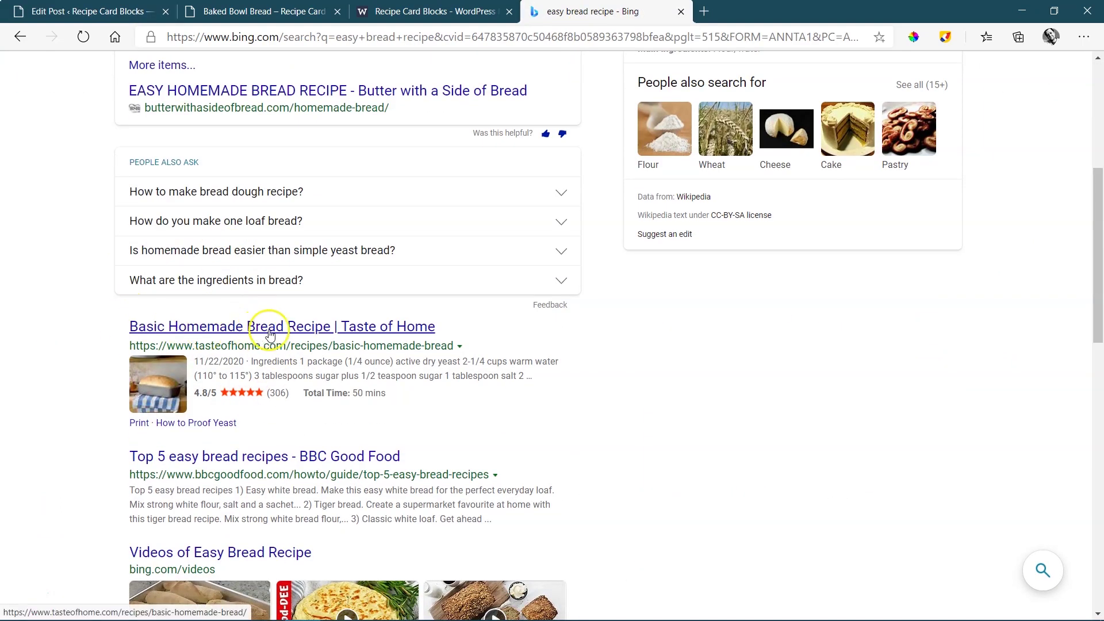
pyautogui.moveTo(305, 392); pyautogui.dragTo(387, 392)
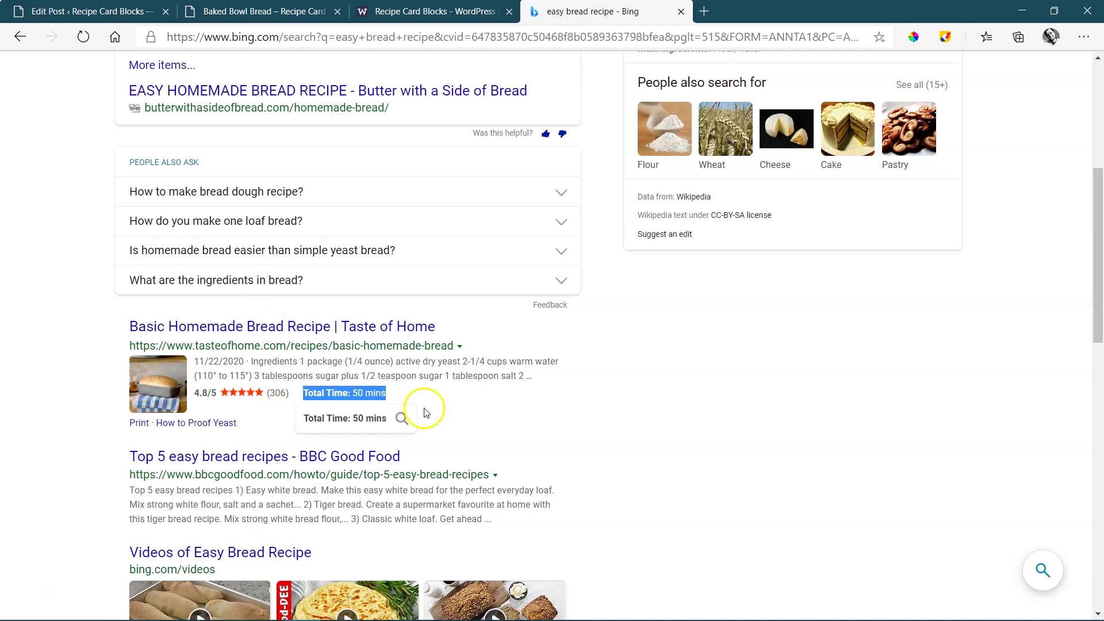
pyautogui.click(120, 11)
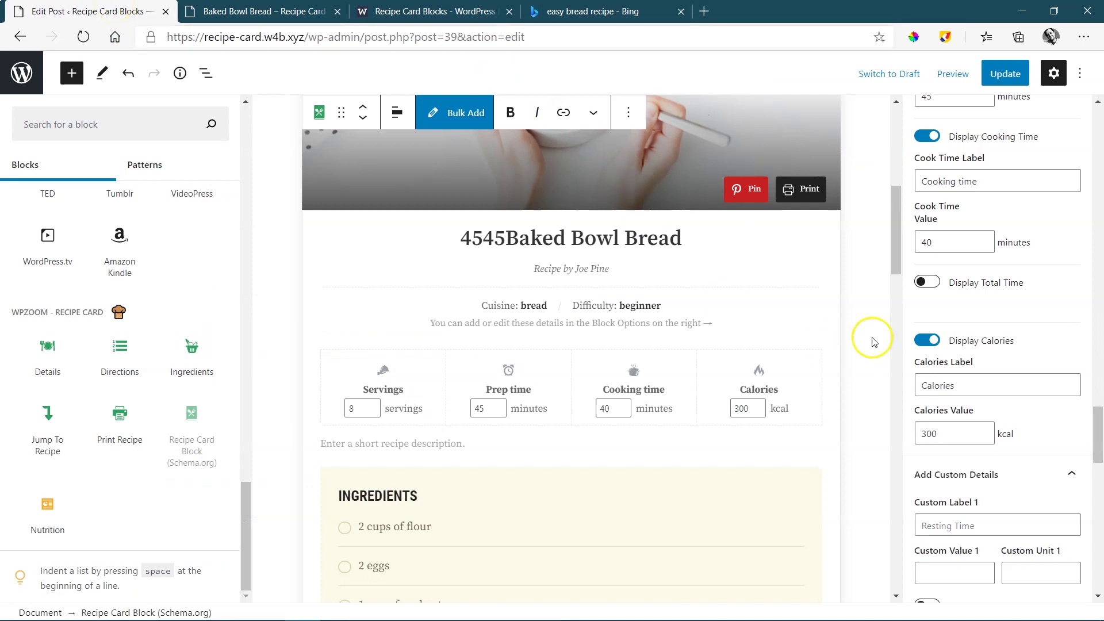
# Show total time and hide prep and cooking times on the recipe card.
pyautogui.moveTo(1096, 423); pyautogui.dragTo(1099, 400)
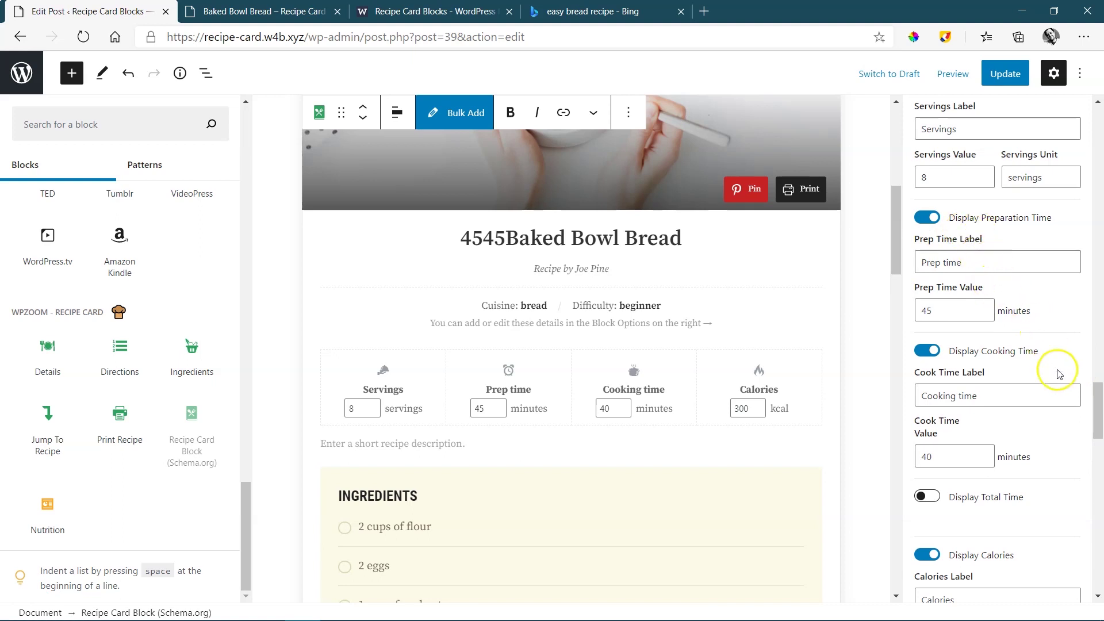
pyautogui.moveTo(1098, 391); pyautogui.dragTo(1098, 400)
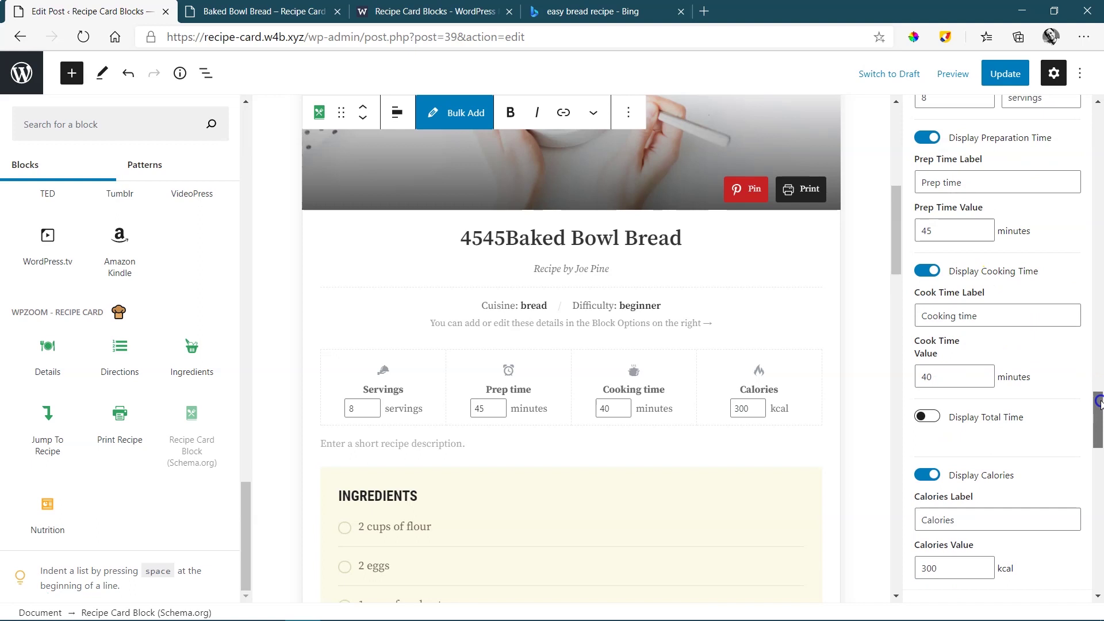
pyautogui.click(932, 418)
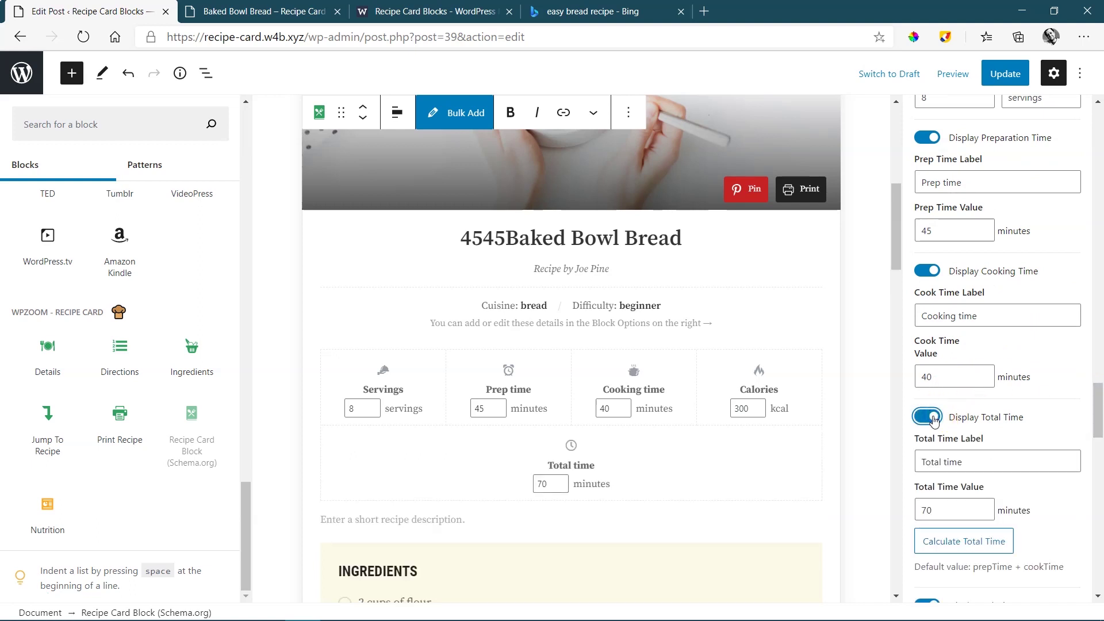
pyautogui.scroll(4, 928, 325)
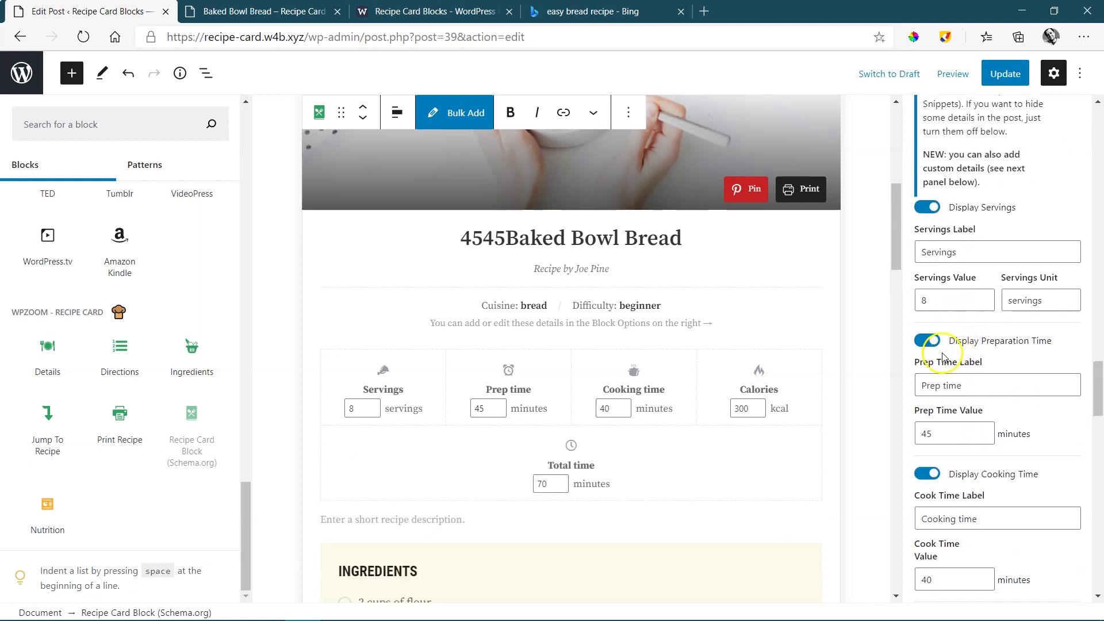
pyautogui.click(928, 342)
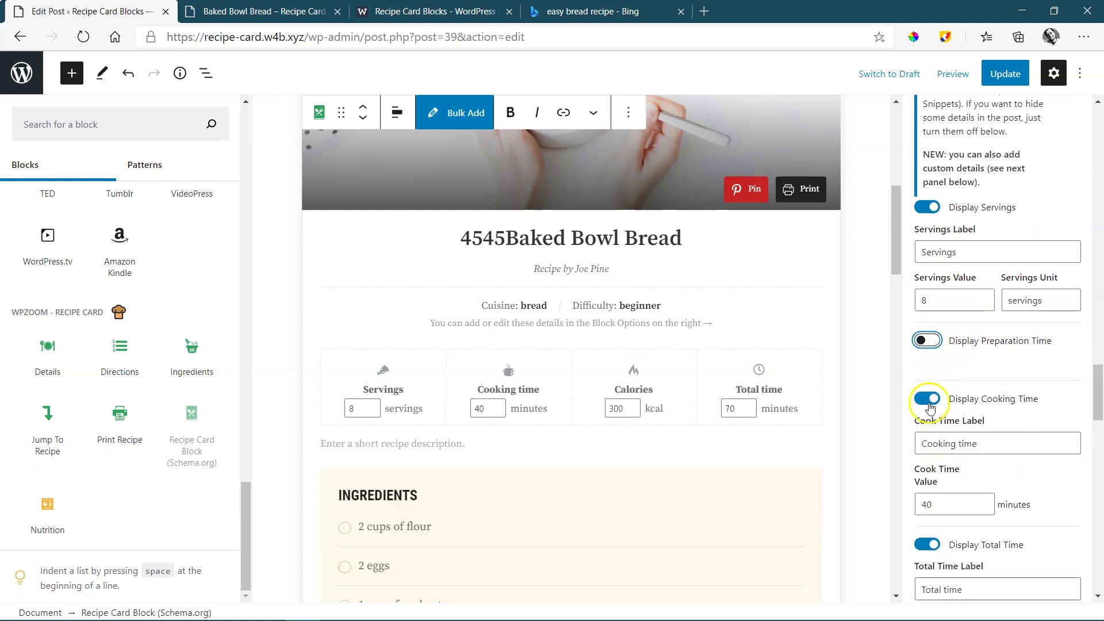
pyautogui.click(929, 399)
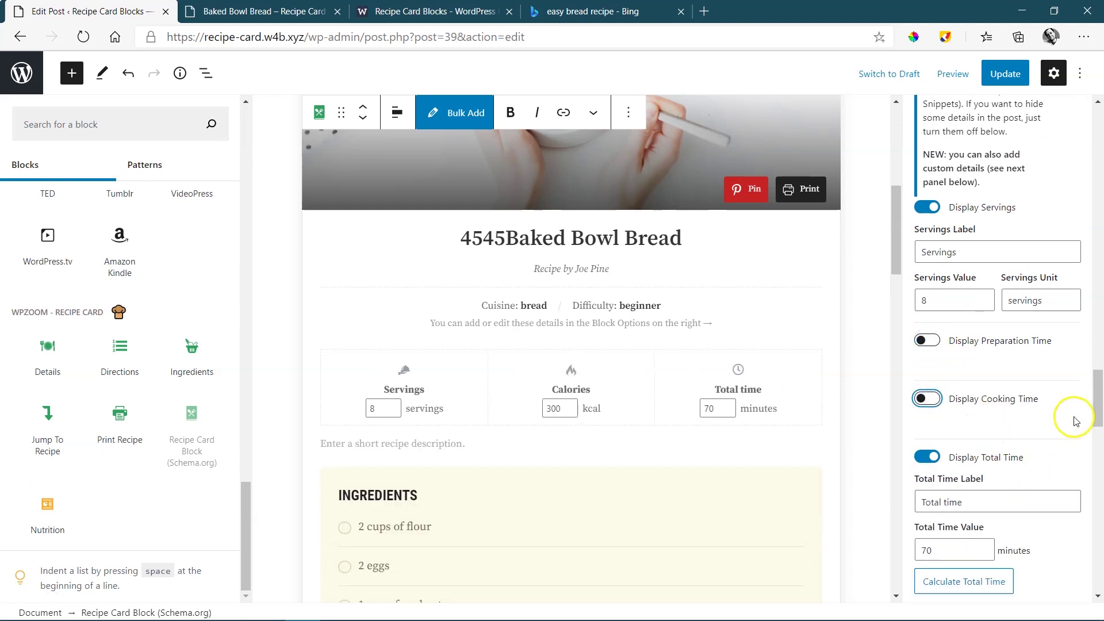
# Change the Total Time value from 70 to 90 minutes.
pyautogui.scroll(-3, 1094, 422)
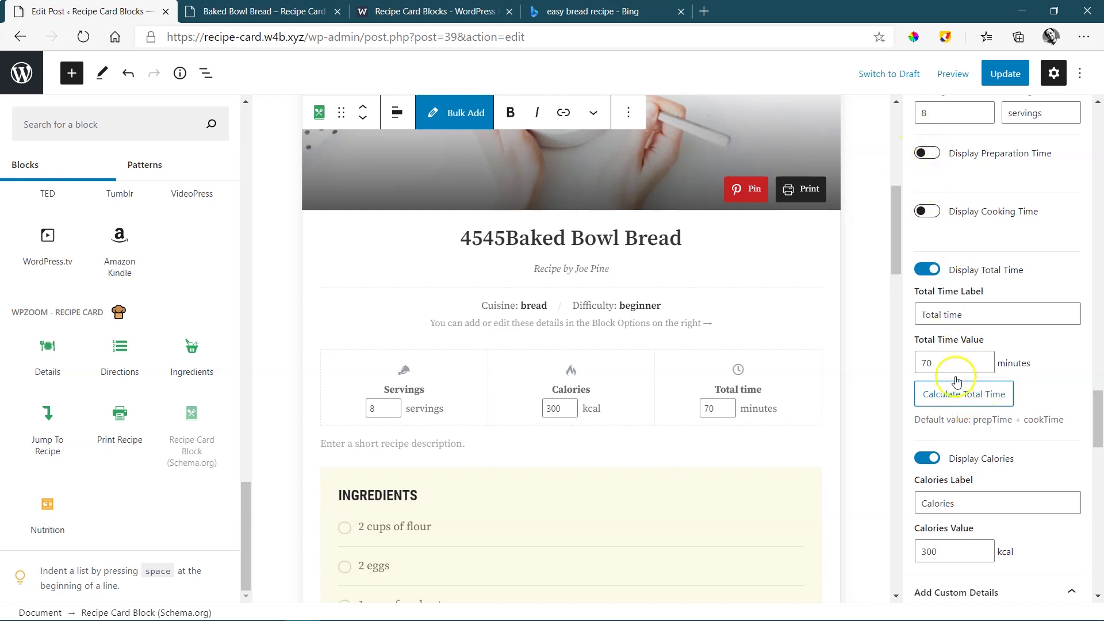
pyautogui.moveTo(944, 360); pyautogui.dragTo(915, 357)
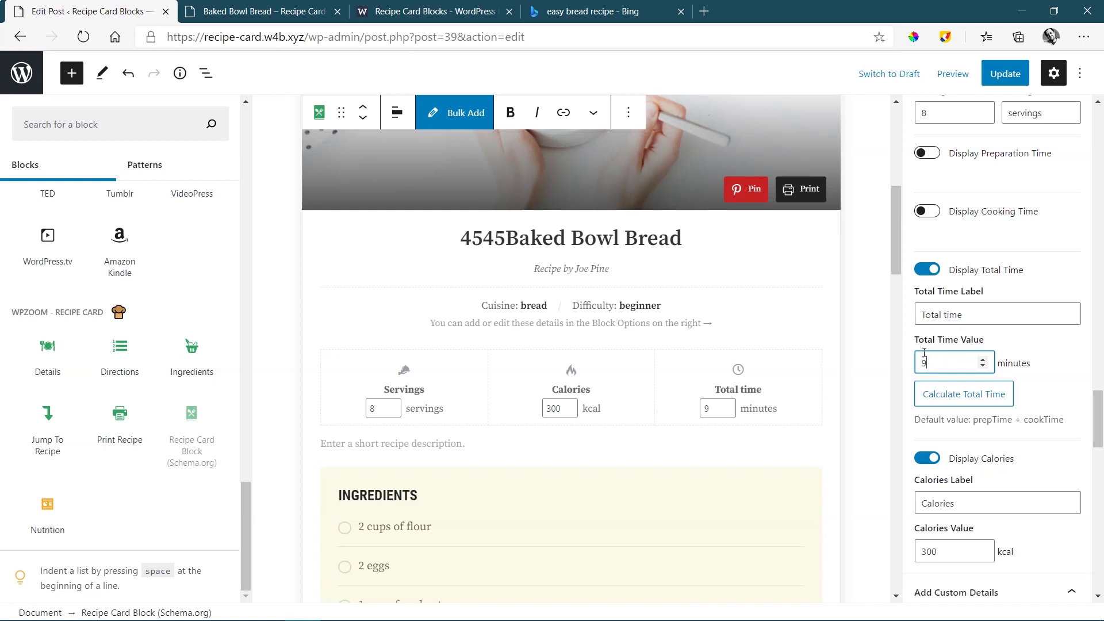
pyautogui.click(1061, 357)
pyautogui.moveTo(1100, 418); pyautogui.dragTo(1100, 433)
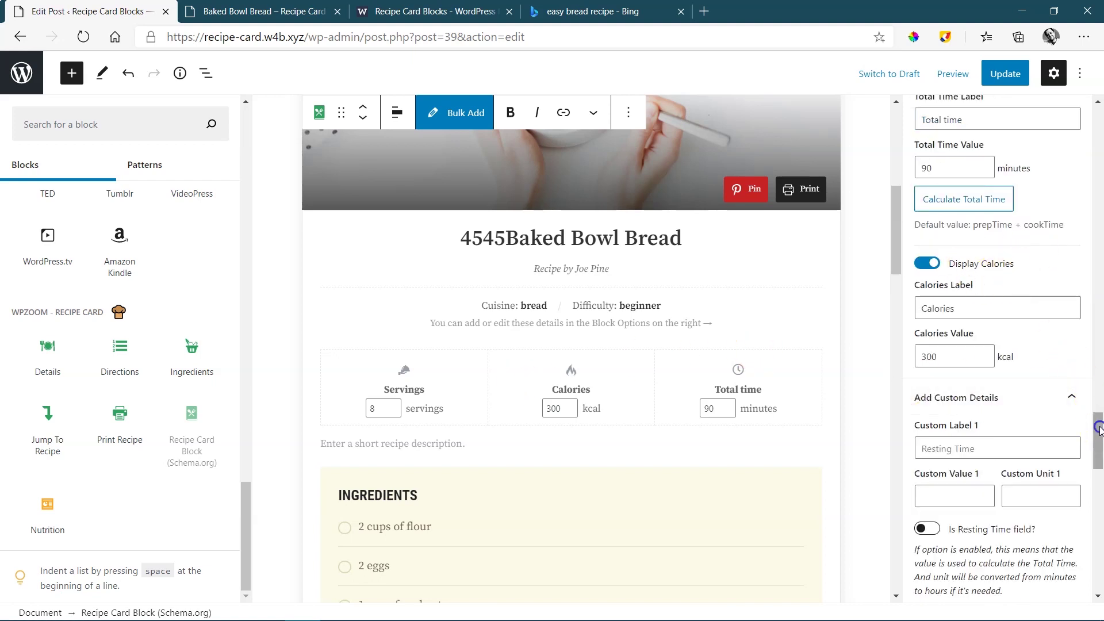
pyautogui.moveTo(1098, 426); pyautogui.dragTo(1099, 454)
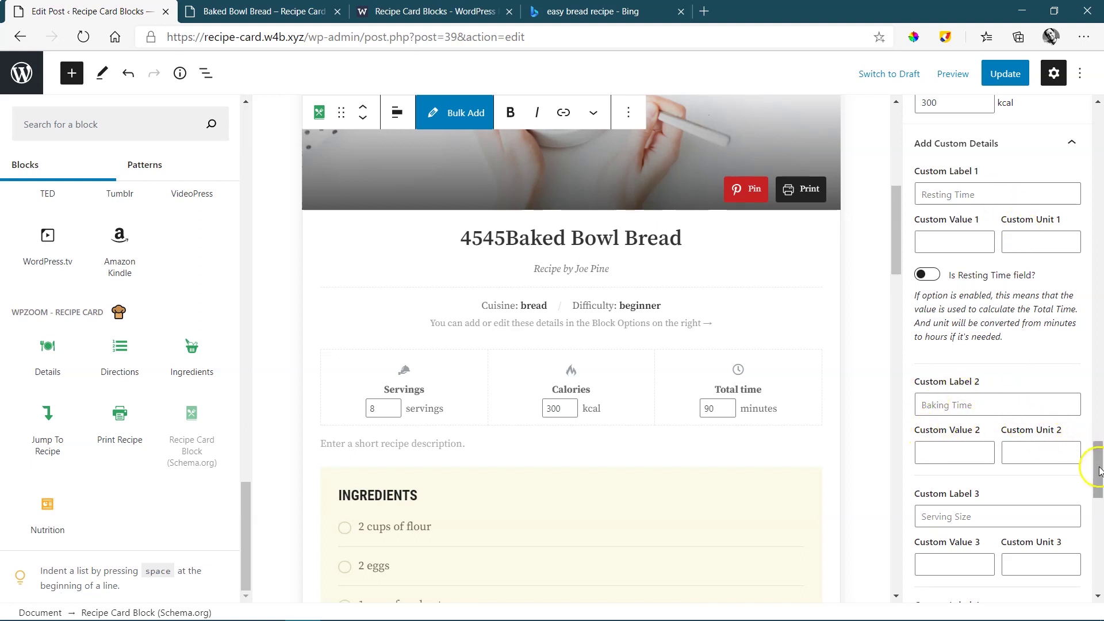
pyautogui.moveTo(1098, 468); pyautogui.dragTo(1099, 510)
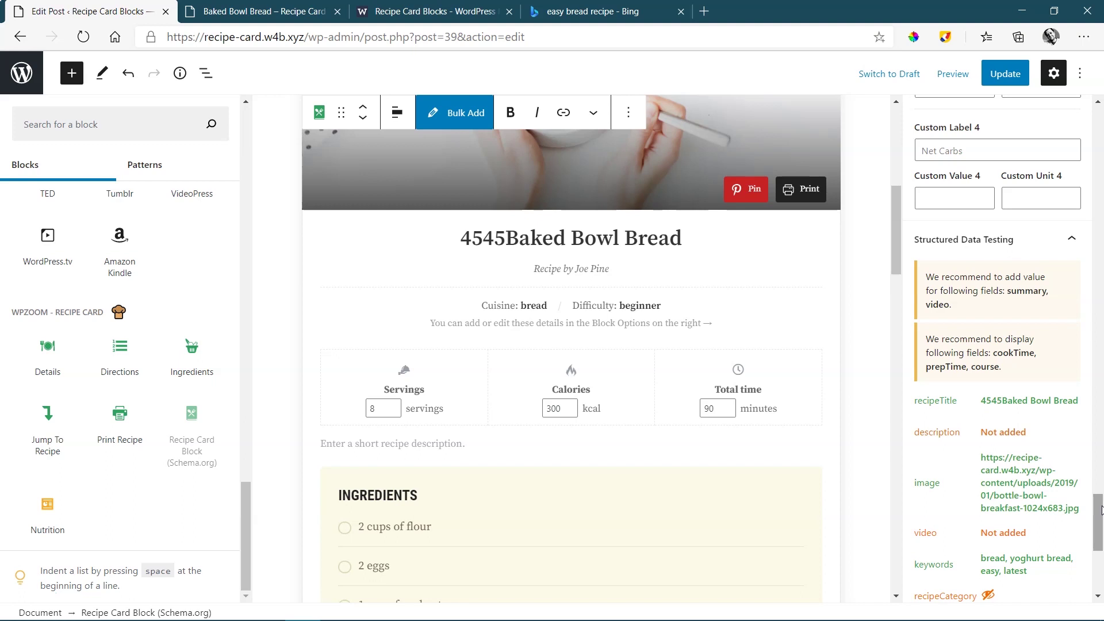
# Review the Structured Data Testing section and the Bing easy bread results, then return to the post.
pyautogui.moveTo(1100, 513); pyautogui.dragTo(1099, 499)
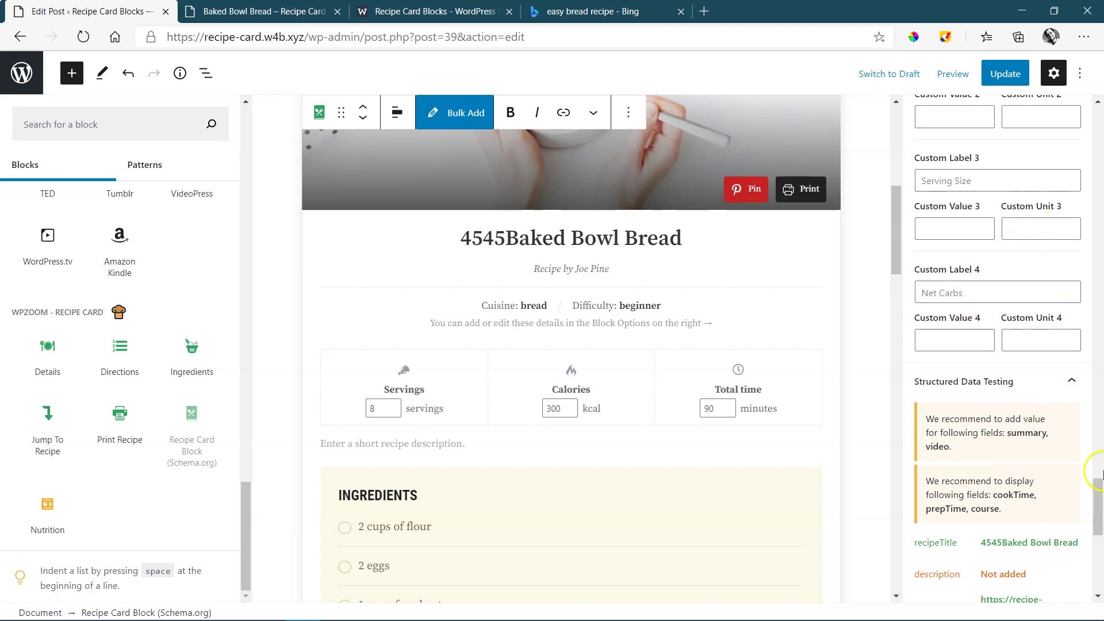
pyautogui.click(1100, 502)
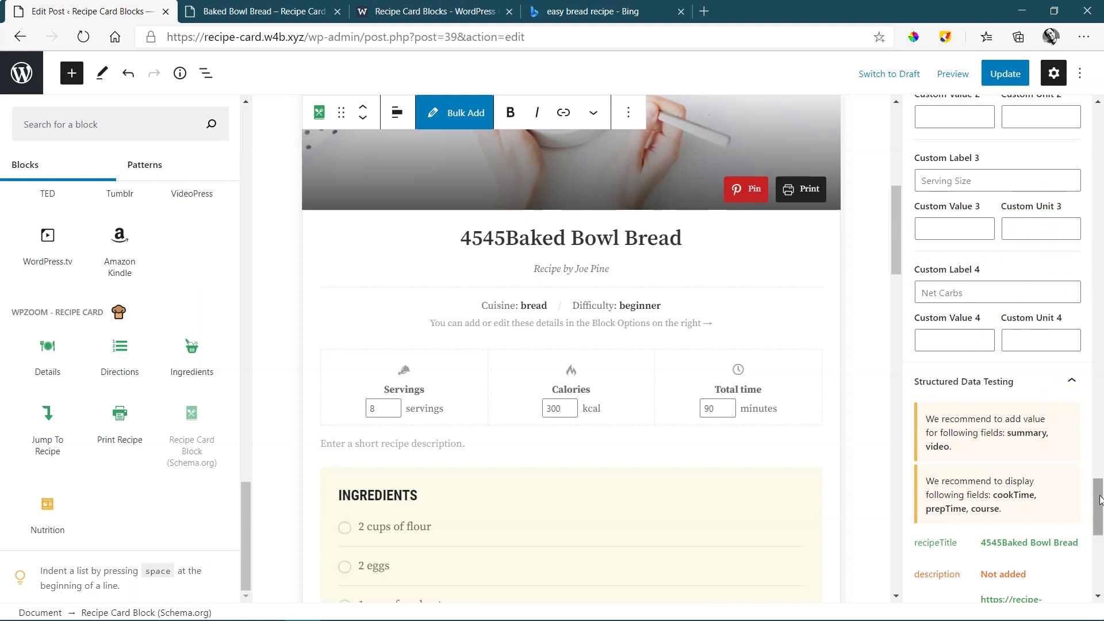
pyautogui.moveTo(1100, 500); pyautogui.dragTo(1100, 538)
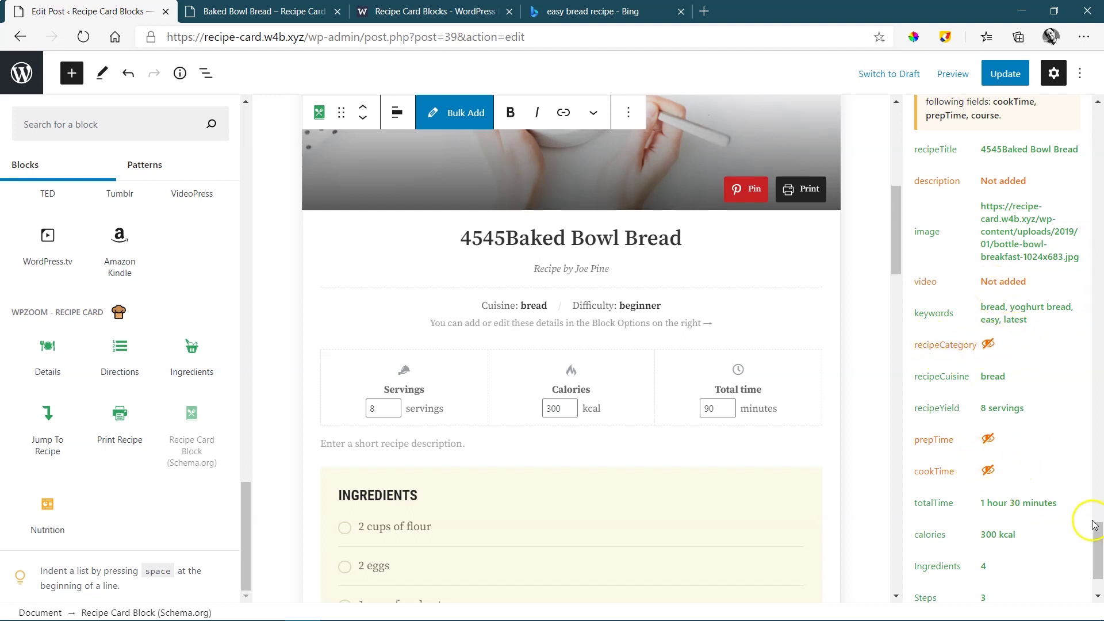
pyautogui.scroll(-2, 1092, 525)
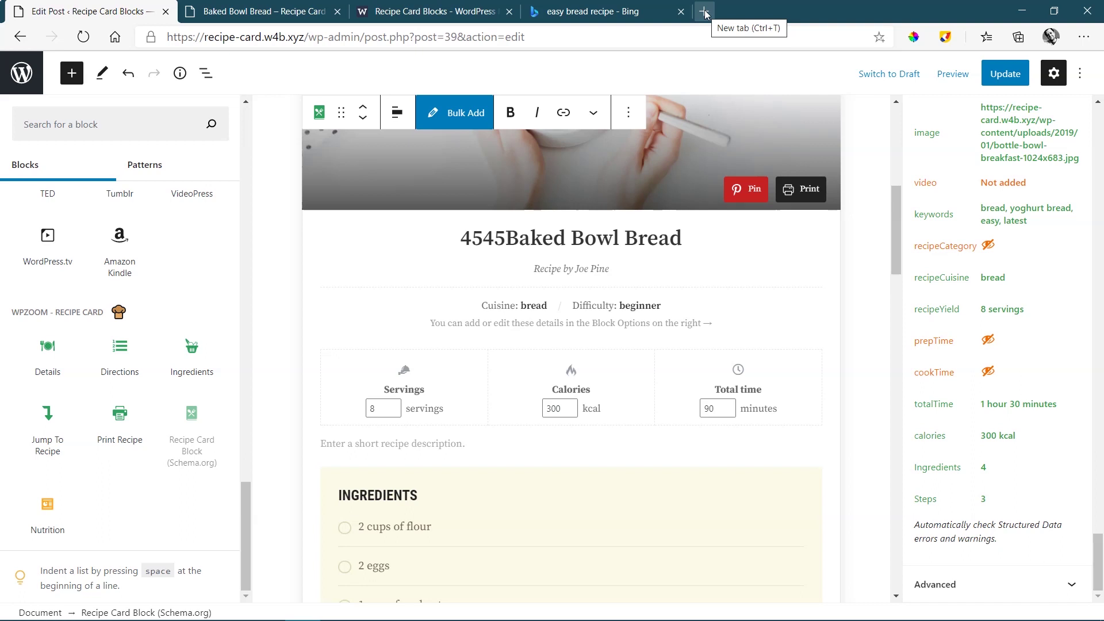
pyautogui.click(592, 12)
pyautogui.scroll(-5, 368, 194)
pyautogui.scroll(-4, 369, 193)
pyautogui.hotkey('ctrl', '1')
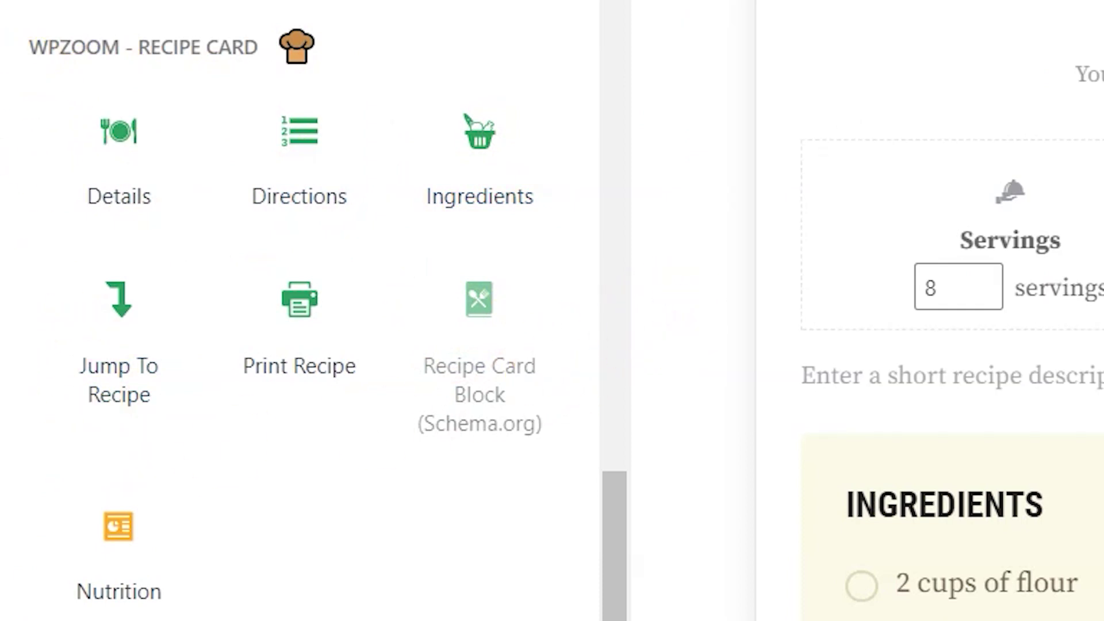
# Update the Baked Bowl Bread post and go to the admin Posts list.
pyautogui.moveTo(893, 217); pyautogui.dragTo(893, 106)
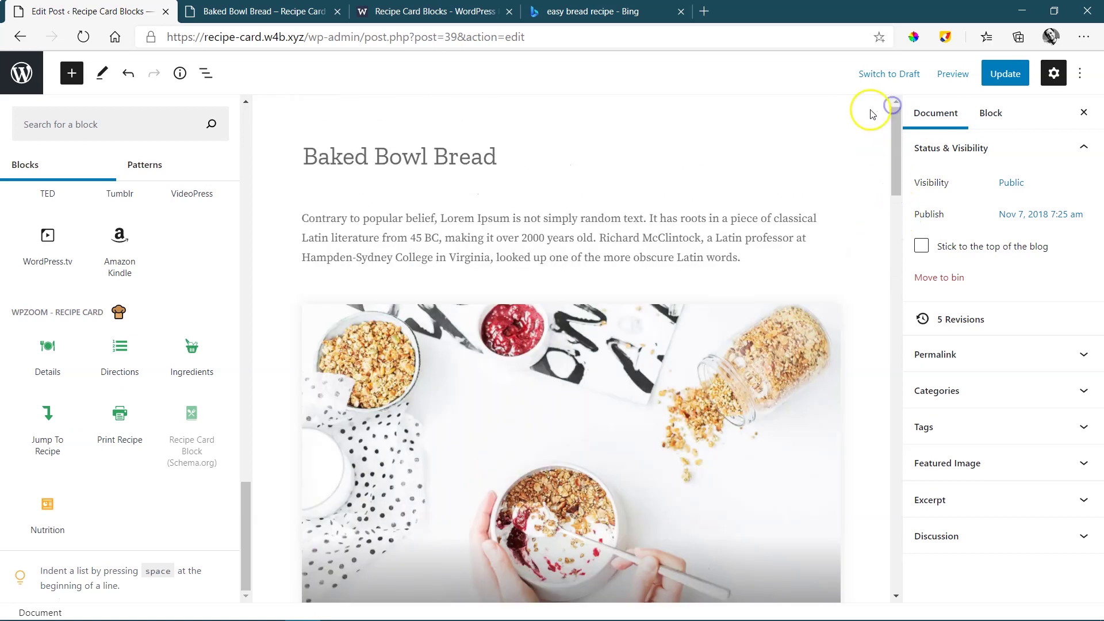
pyautogui.click(1004, 78)
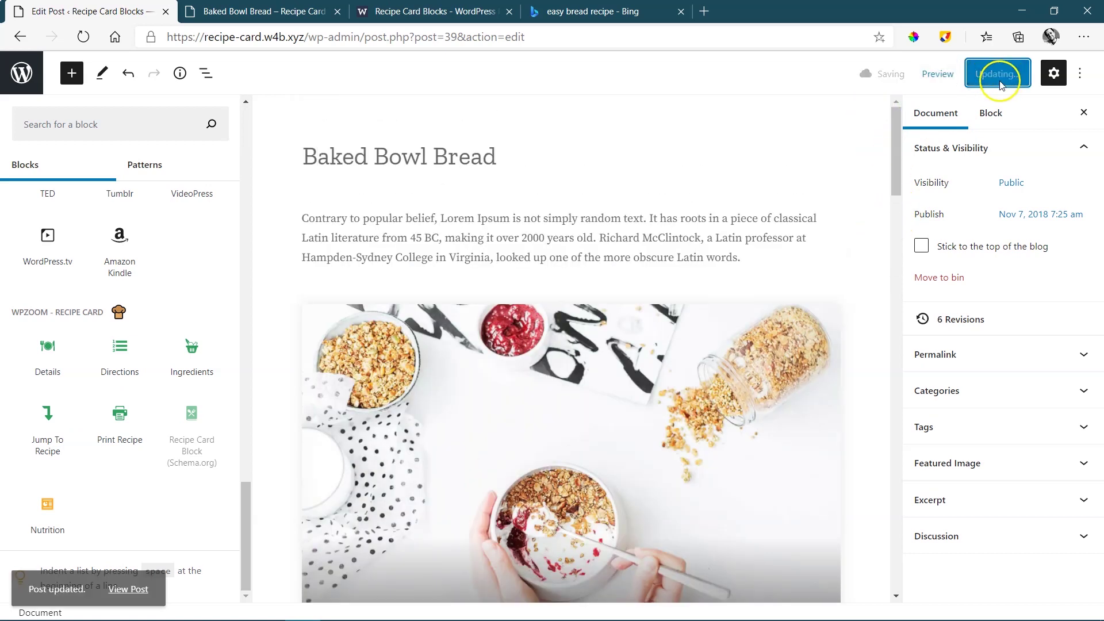
pyautogui.click(8, 72)
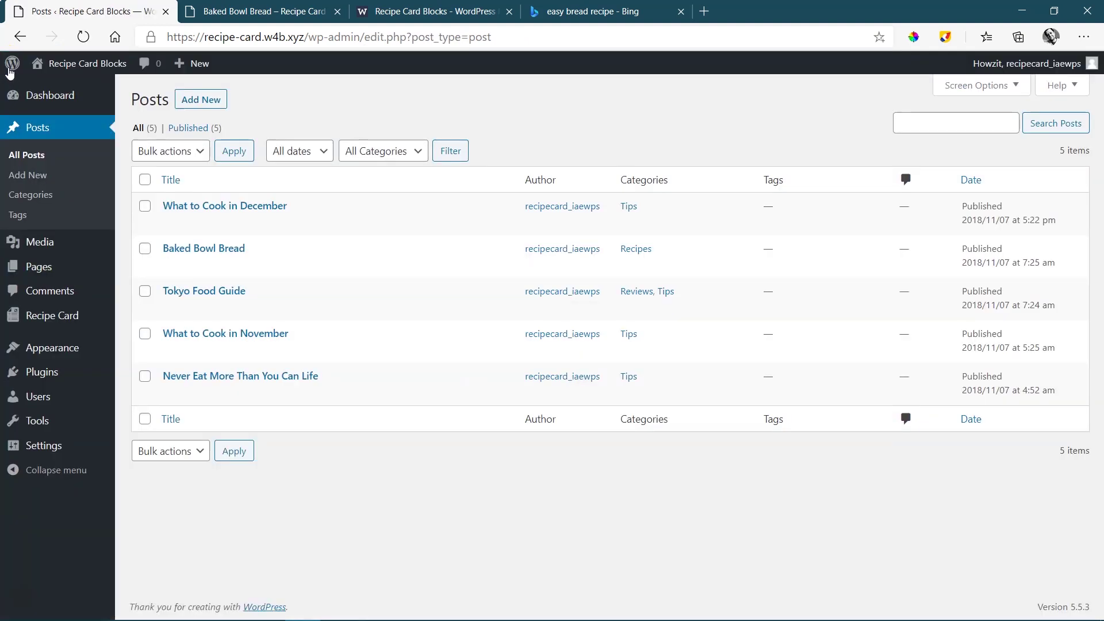
# Change the Recipe Card Recipe Video Title to 'How to Video' and save the settings.
pyautogui.moveTo(46, 313)
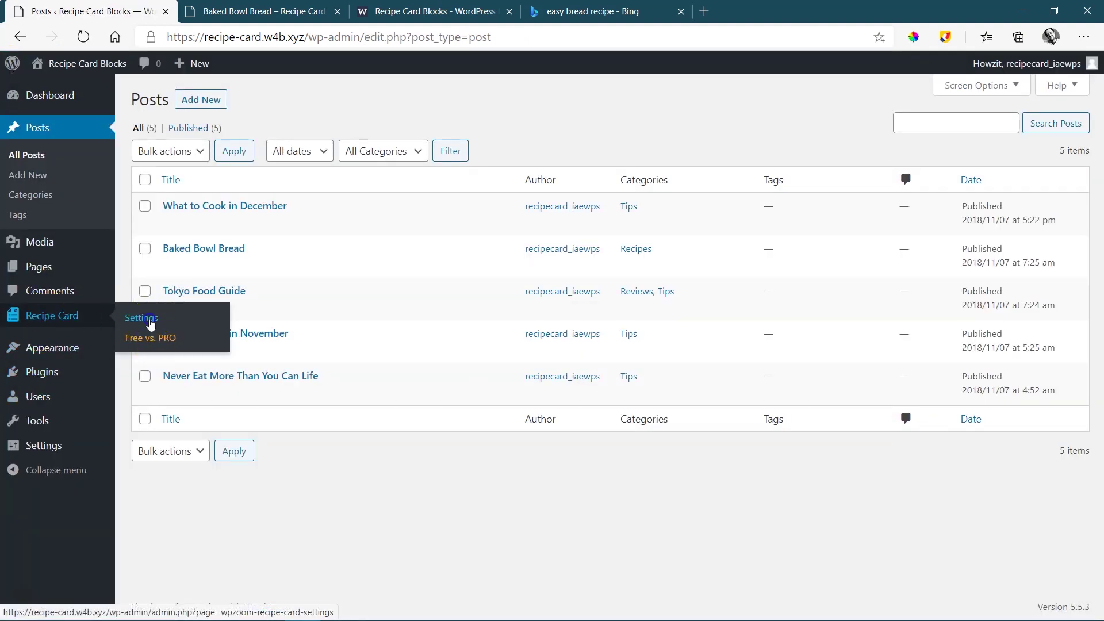
pyautogui.click(150, 323)
pyautogui.moveTo(1100, 130); pyautogui.dragTo(1100, 208)
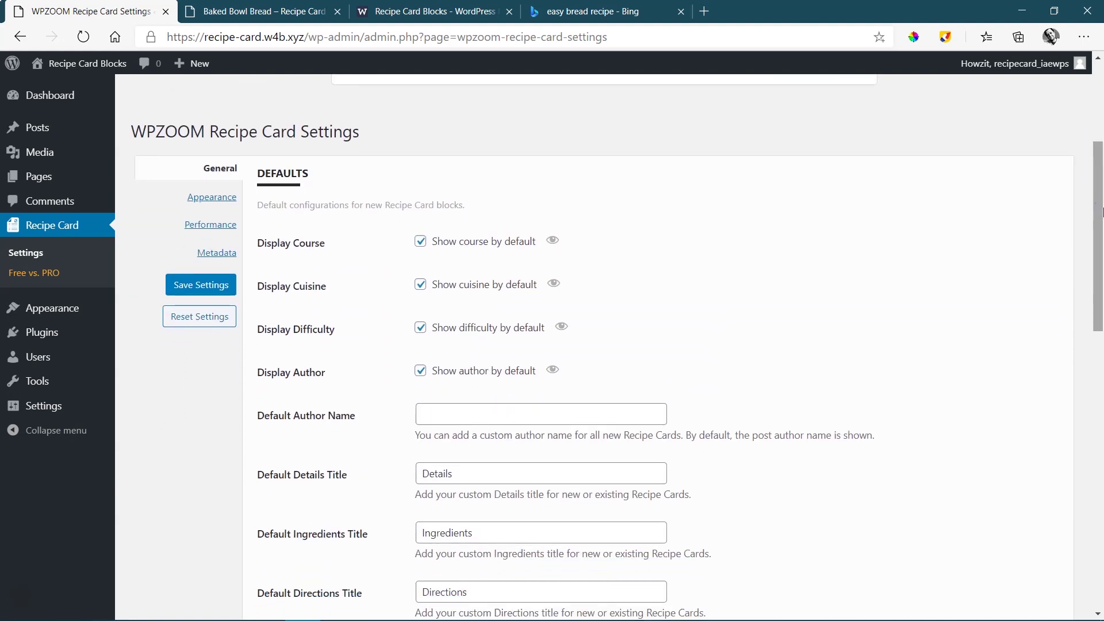
pyautogui.moveTo(1098, 202); pyautogui.dragTo(1098, 201)
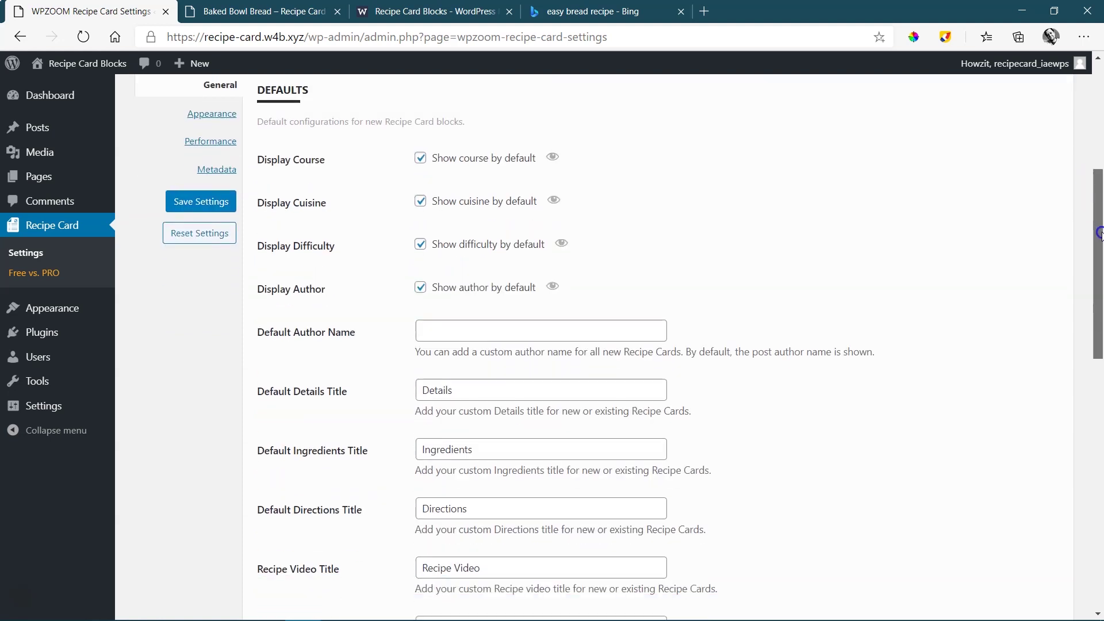
pyautogui.moveTo(1099, 238); pyautogui.dragTo(1100, 272)
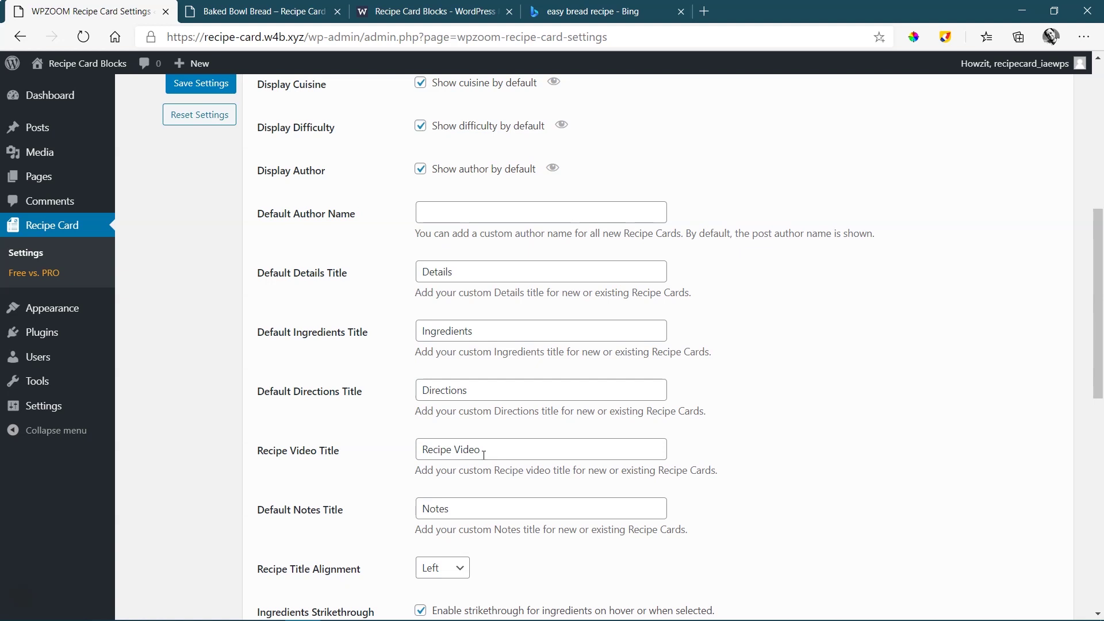
pyautogui.moveTo(502, 451); pyautogui.dragTo(375, 444)
pyautogui.write('How')
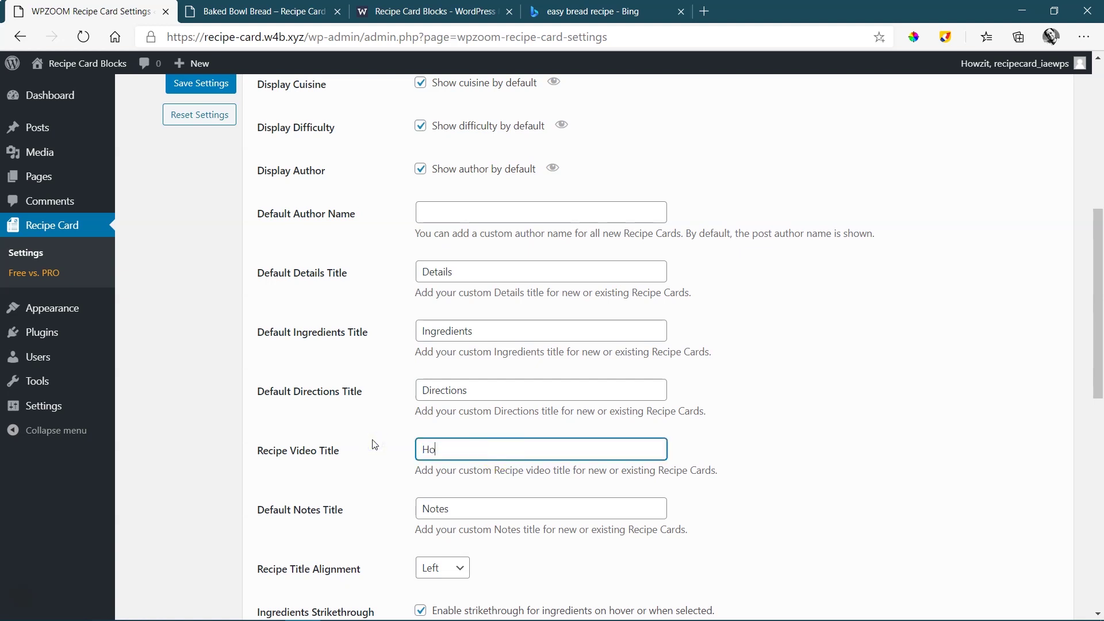
pyautogui.write(' to Video')
pyautogui.click(221, 90)
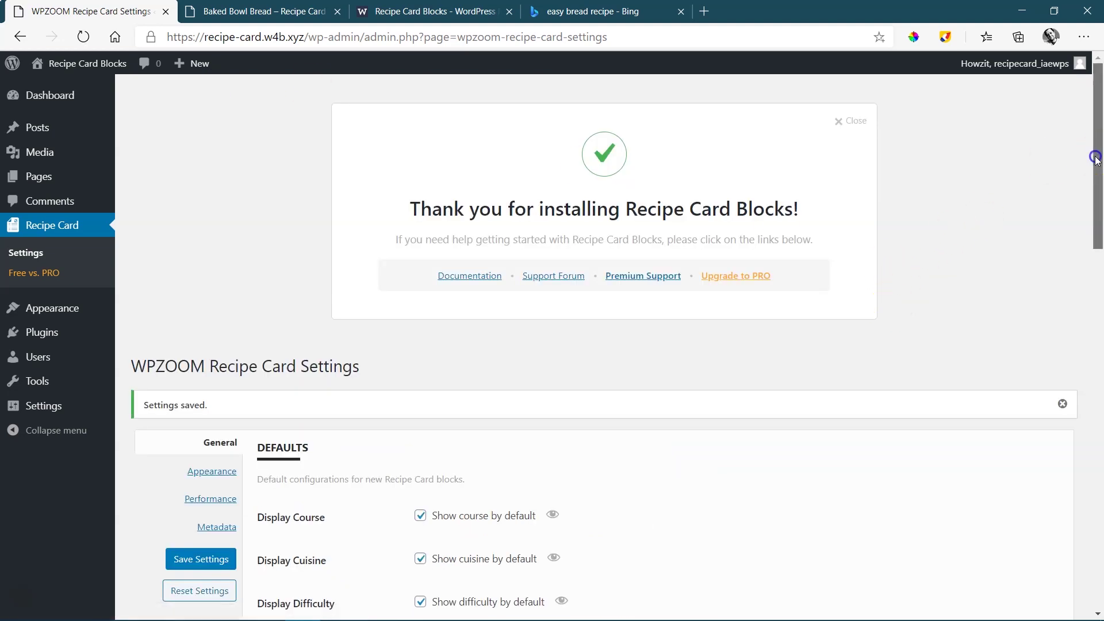
# Glance at the Bing bread results, then return to the Recipe Card settings page.
pyautogui.moveTo(1096, 167); pyautogui.dragTo(1099, 517)
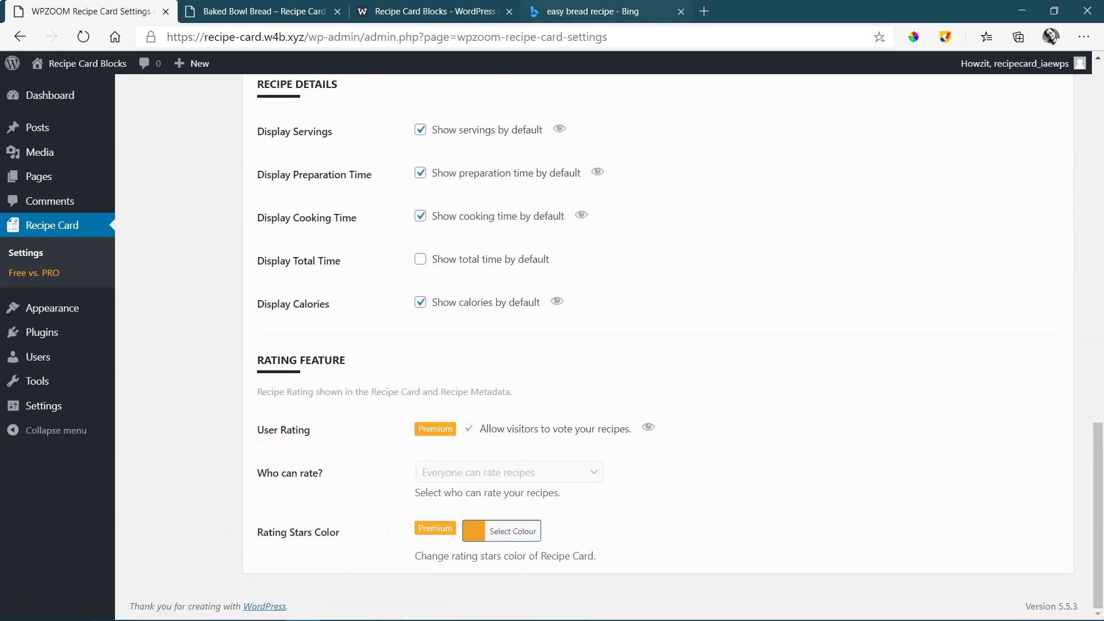
pyautogui.hotkey('ctrl', 'shift', 'Tab')
pyautogui.scroll(-8, 299, 322)
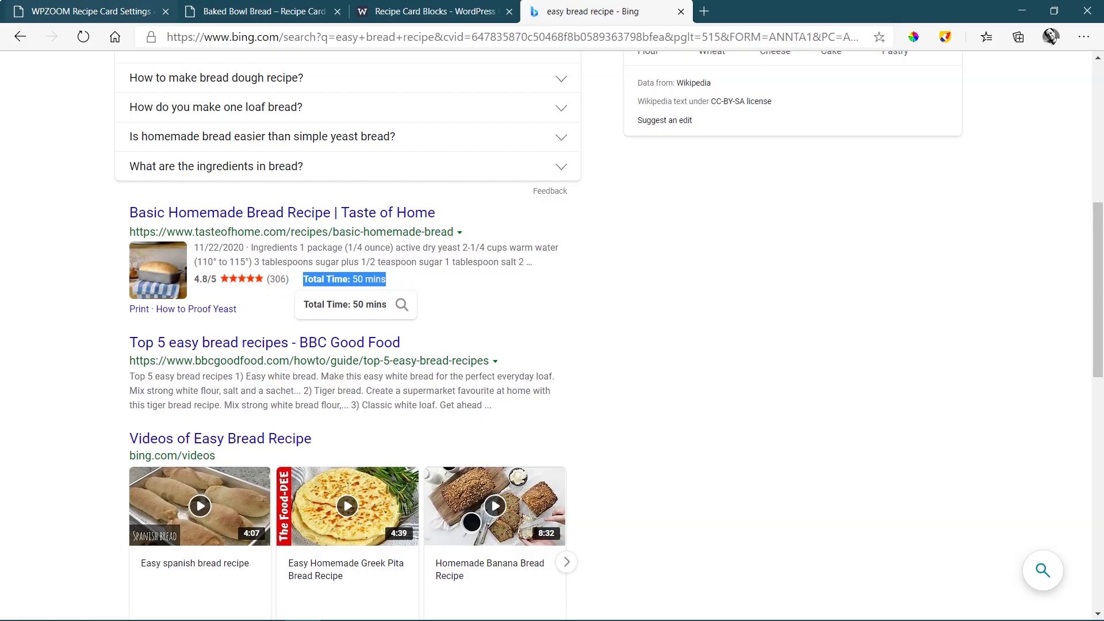
pyautogui.click(144, 13)
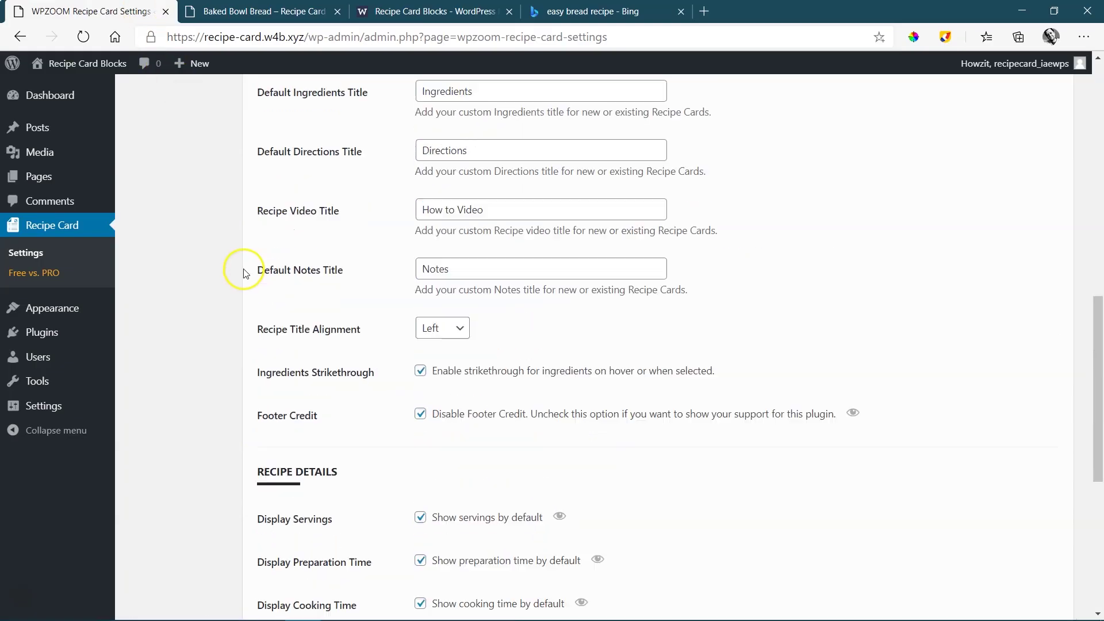
pyautogui.scroll(7, 245, 272)
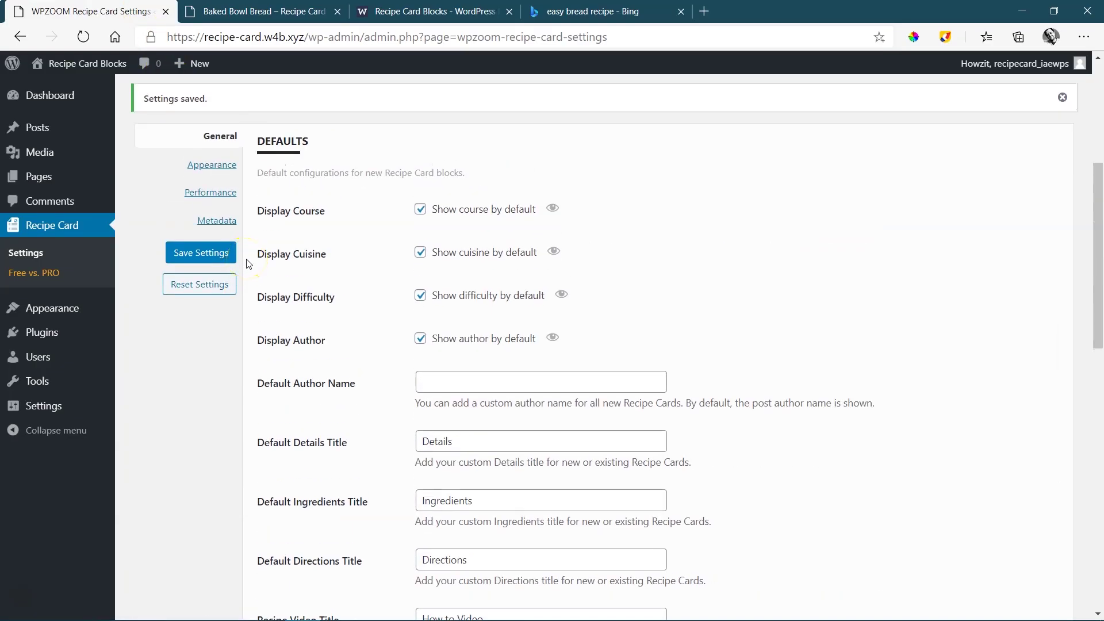
# Bring up the wpzoom.com Recipe Card Blocks PRO page, scrolled back to the top.
pyautogui.click(369, 11)
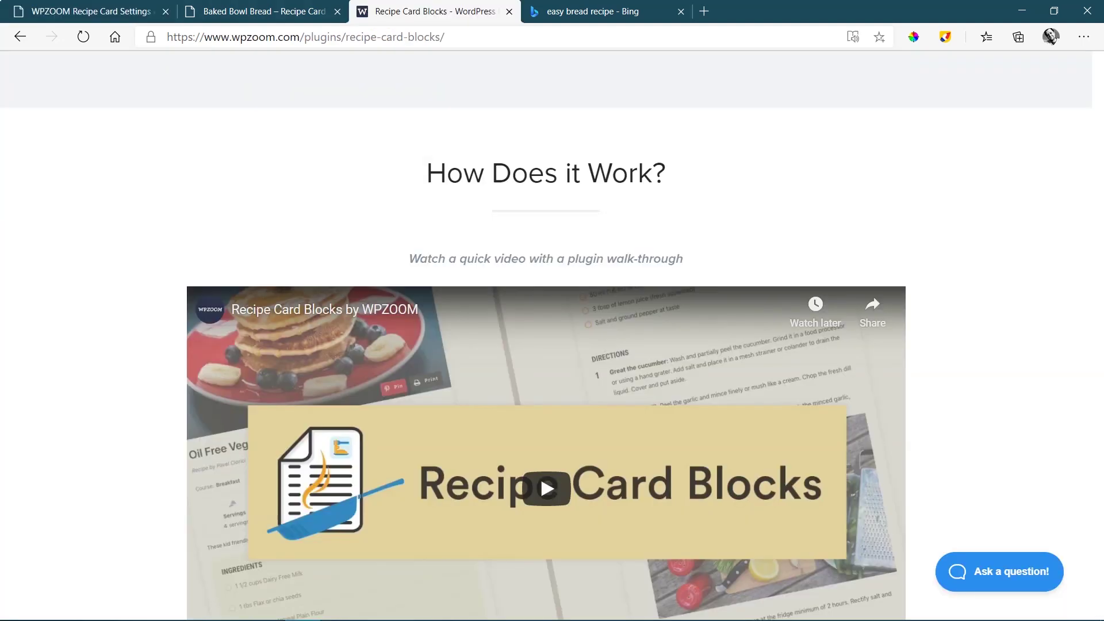
pyautogui.moveTo(1099, 406); pyautogui.dragTo(1093, 80)
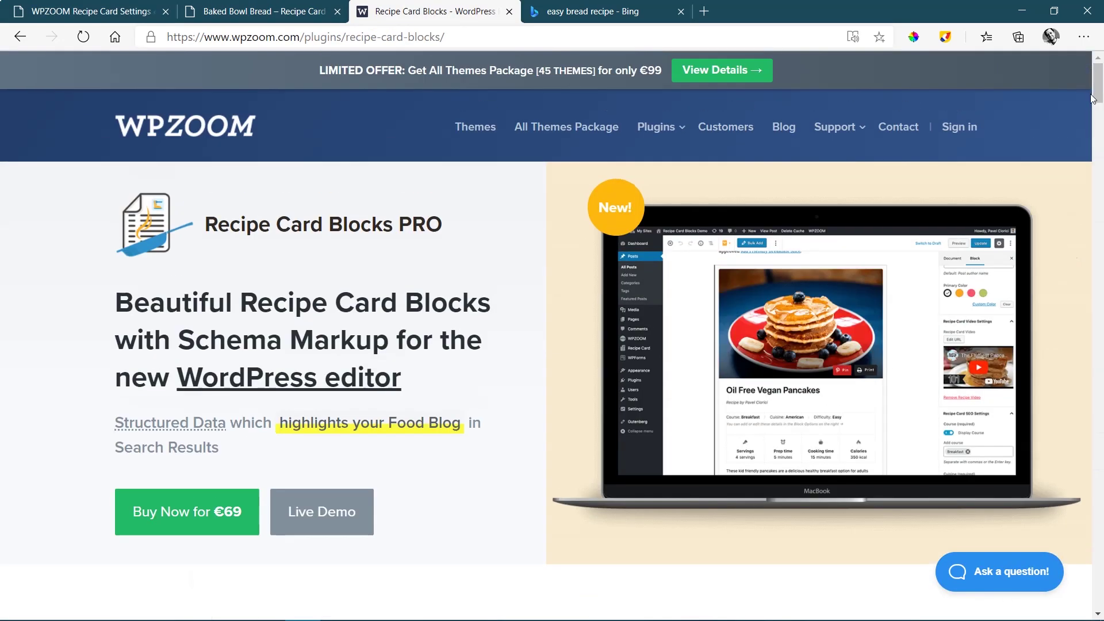